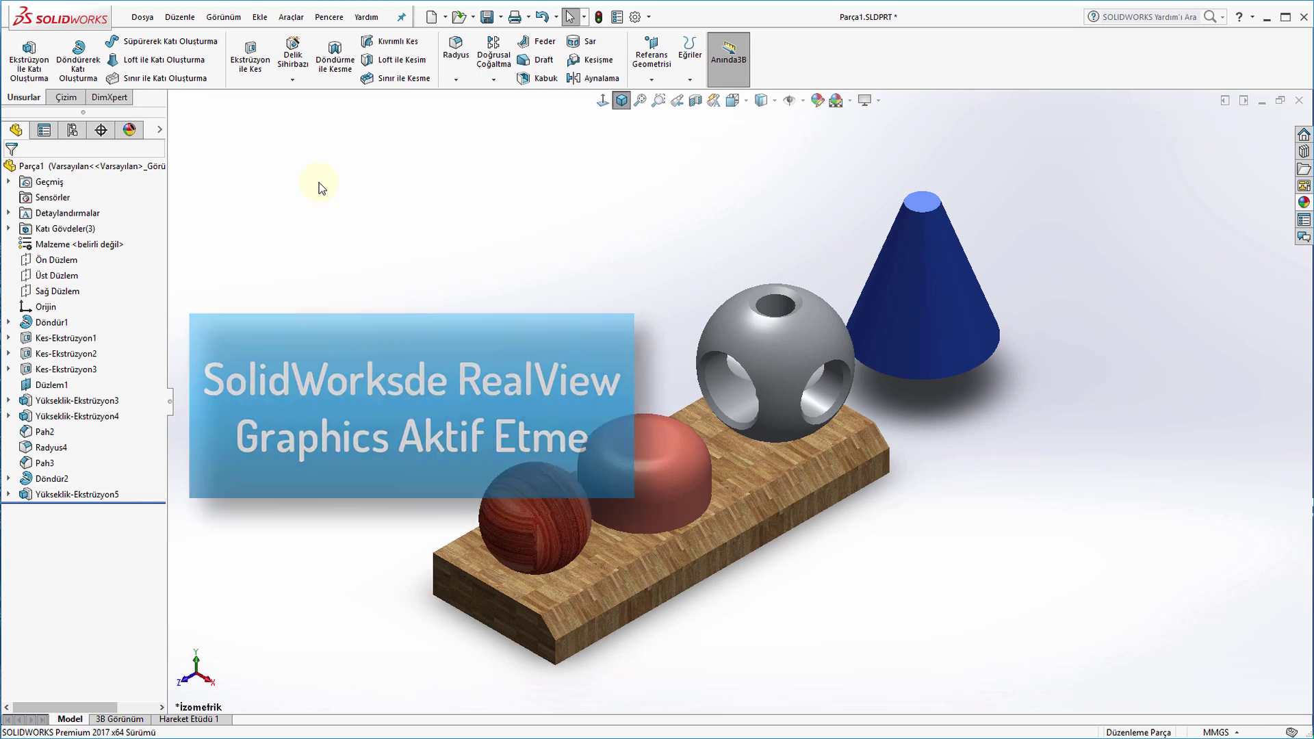
Step: After checking RealView availability, launch Registry Editor with regedit and select HKEY_CURRENT_USER
{"action": "left_click", "coordinate": [223, 16]}
{"action": "mouse_move", "coordinate": [236, 81]}
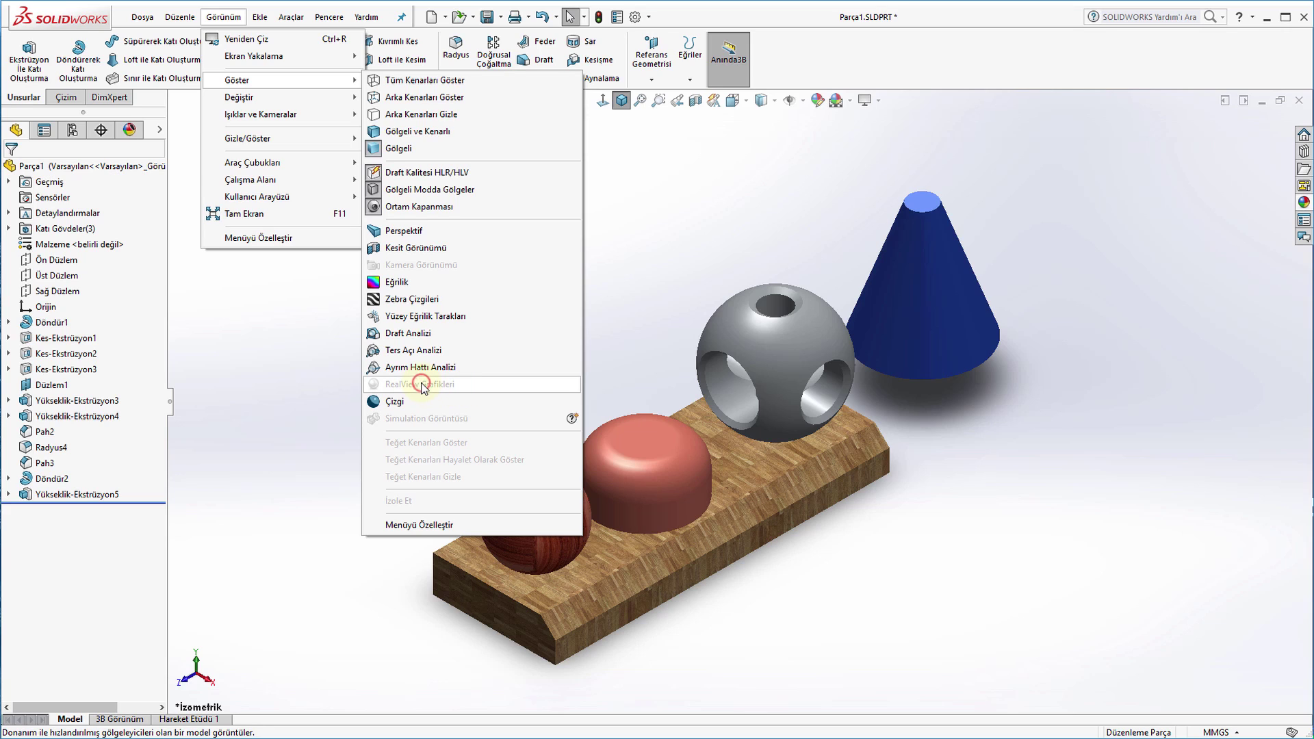
{"action": "left_click", "coordinate": [289, 368]}
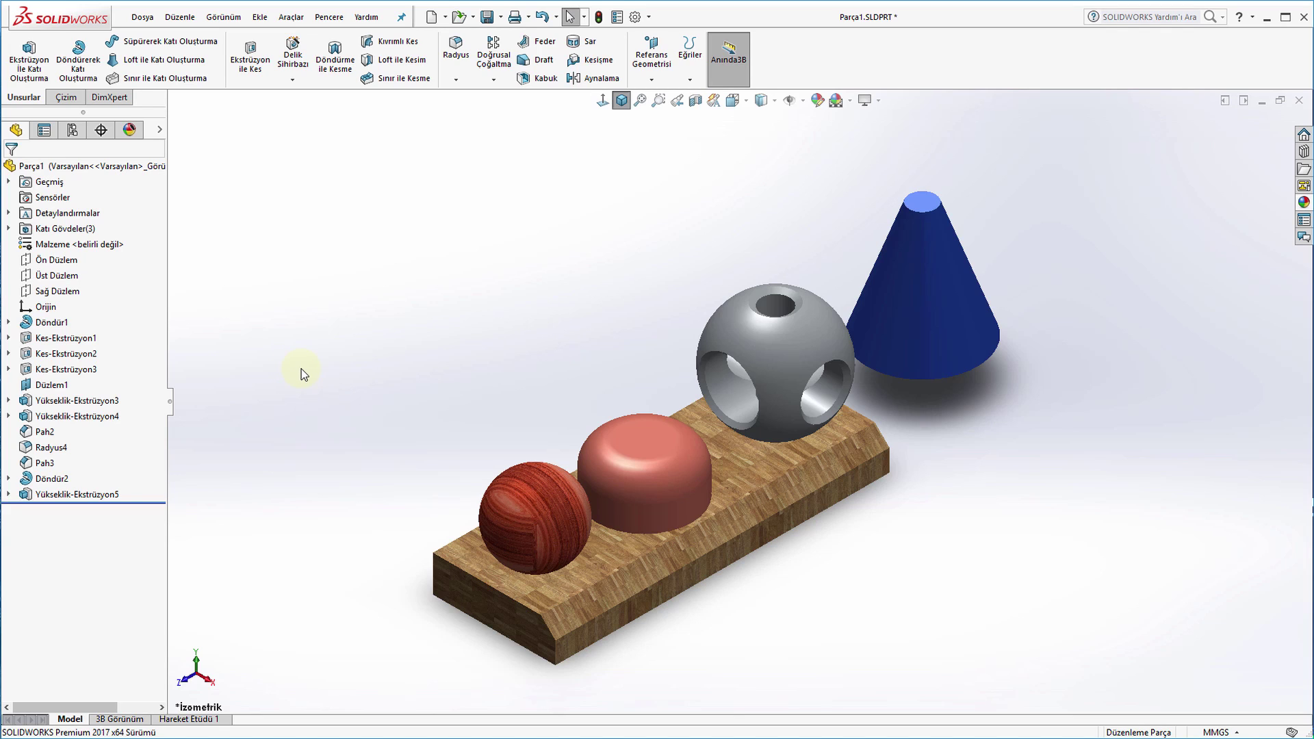
{"action": "key", "text": "super+r"}
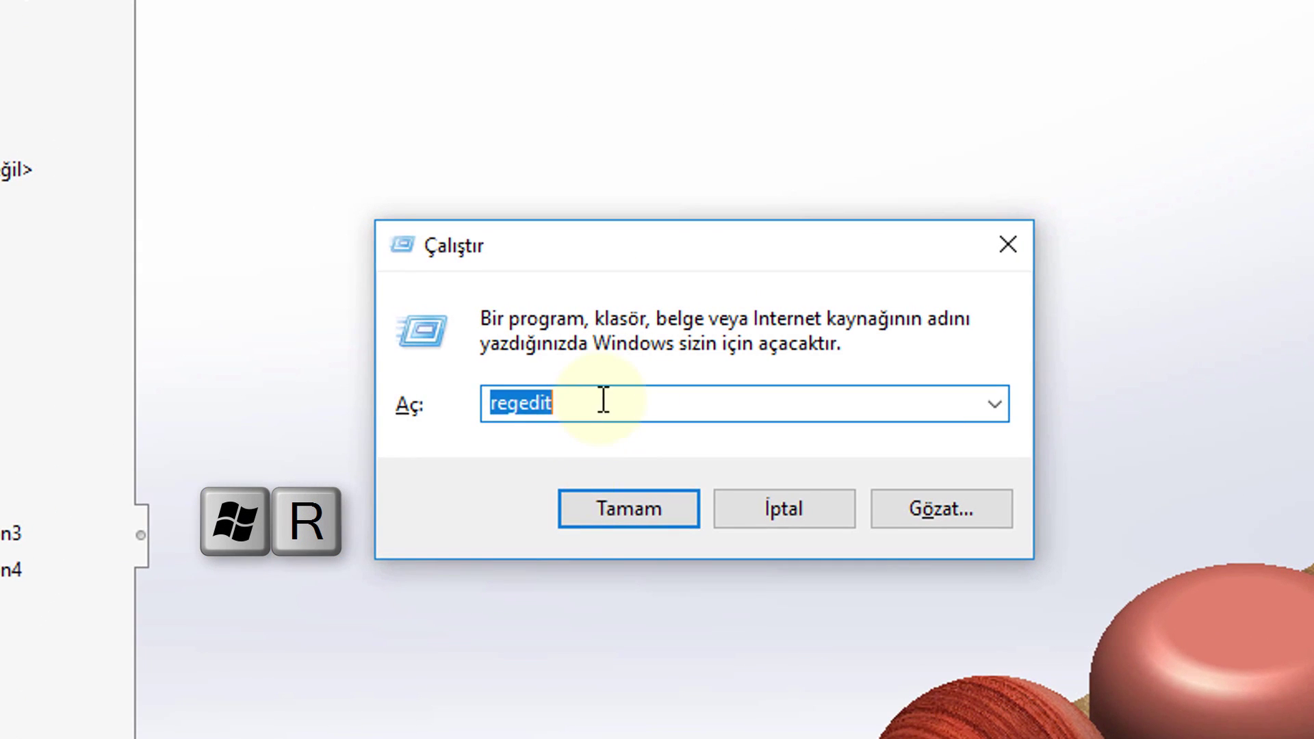
{"action": "left_click", "coordinate": [597, 402]}
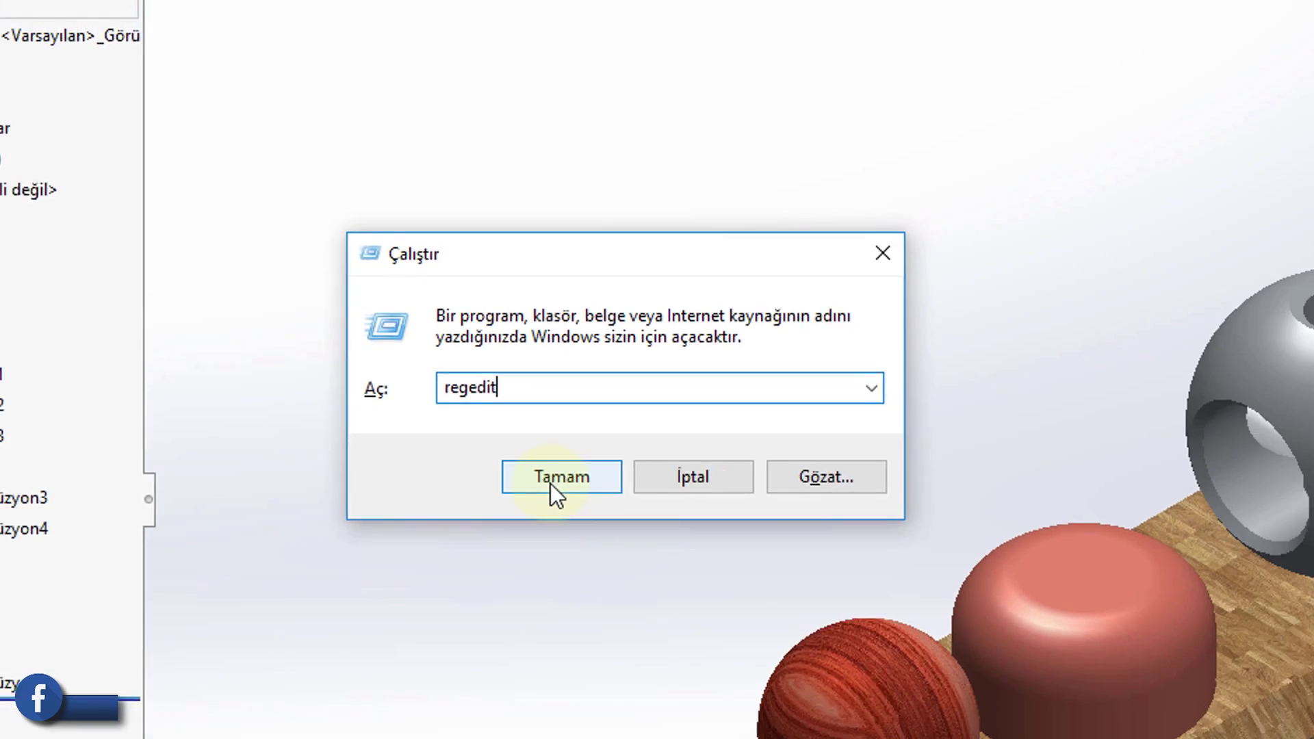
{"action": "left_click", "coordinate": [550, 483]}
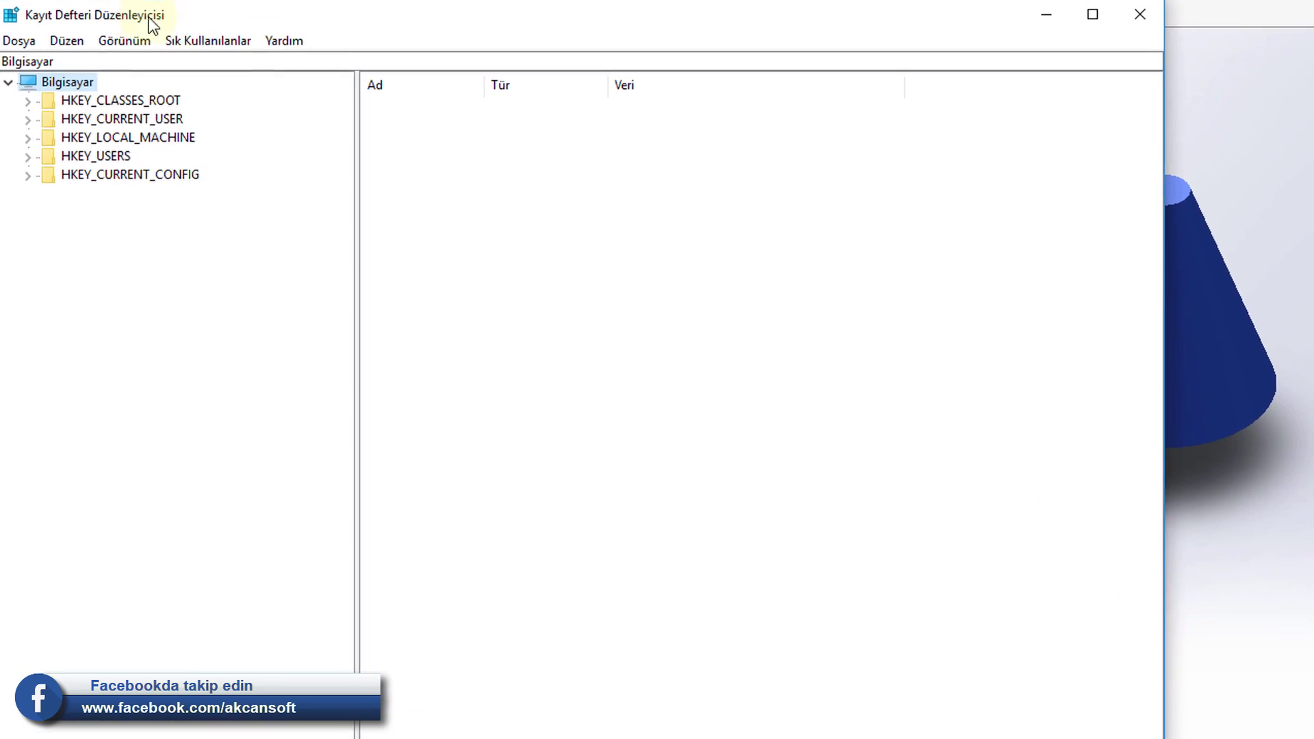
{"action": "mouse_move", "coordinate": [249, 18]}
{"action": "left_mouse_down"}
{"action": "mouse_move", "coordinate": [343, 38]}
{"action": "mouse_move", "coordinate": [197, 18]}
{"action": "left_mouse_up"}
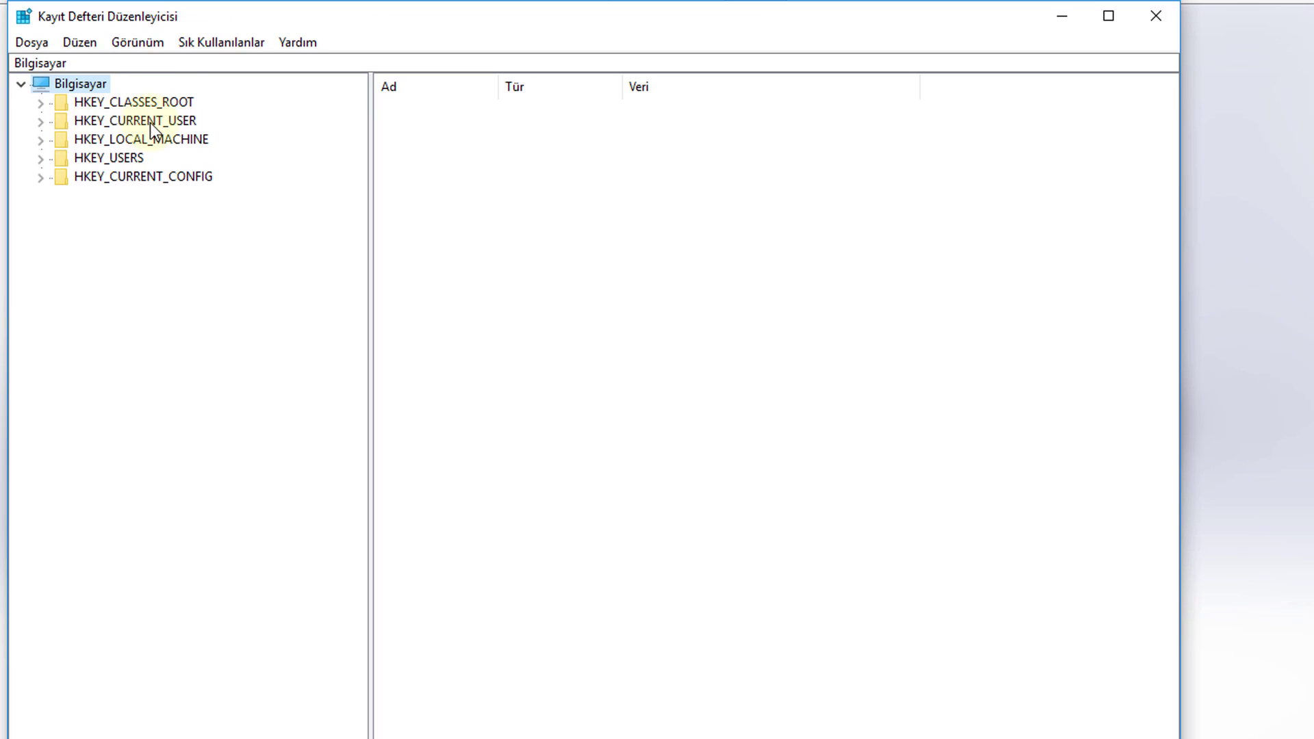
{"action": "left_click", "coordinate": [156, 122]}
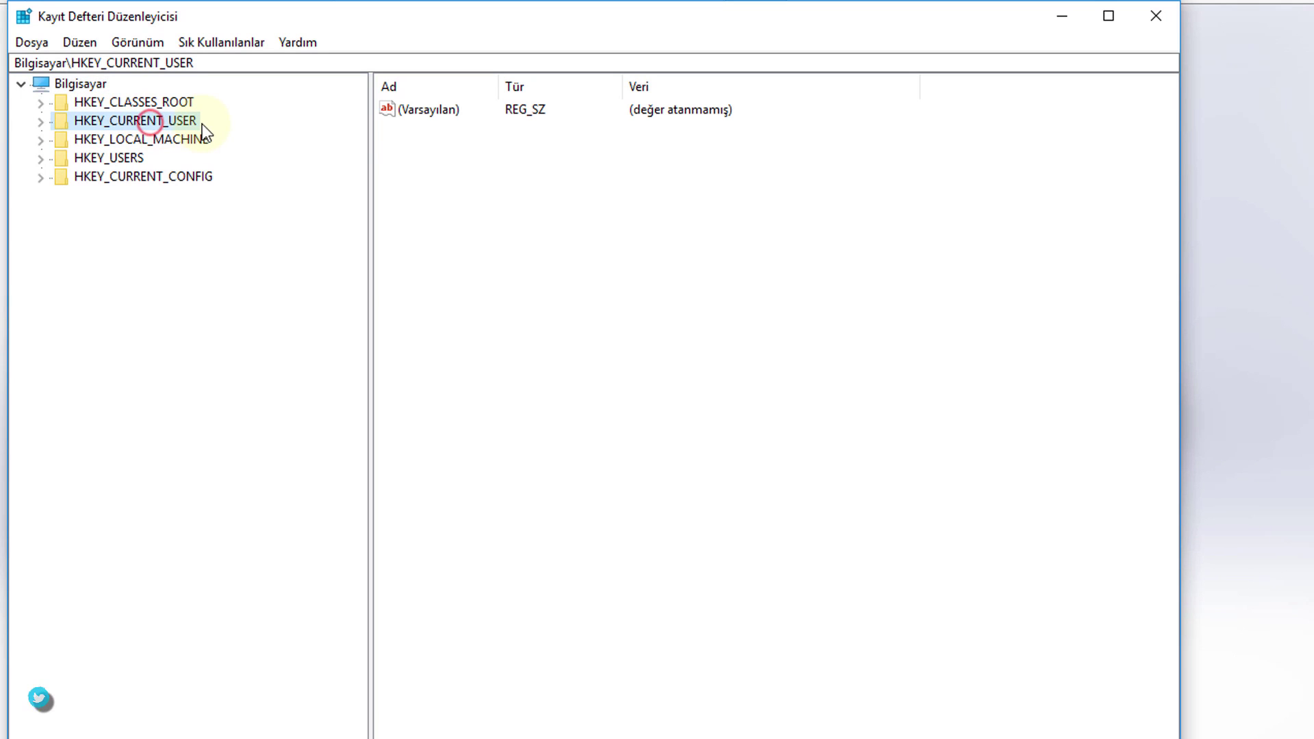
Step: Expand HKEY_CURRENT_USER > Software > SolidWorks down to the SOLIDWORKS 2017 key
{"action": "double_click", "coordinate": [117, 121]}
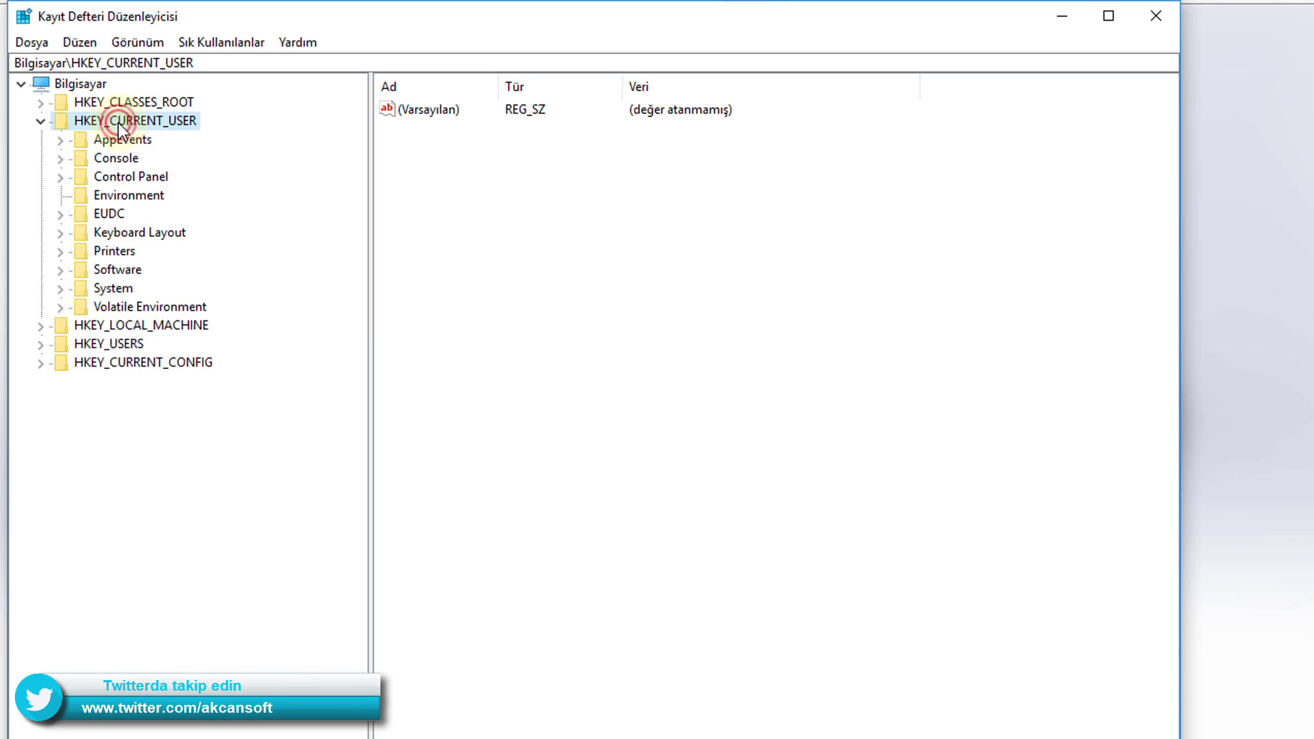
{"action": "left_click", "coordinate": [40, 123]}
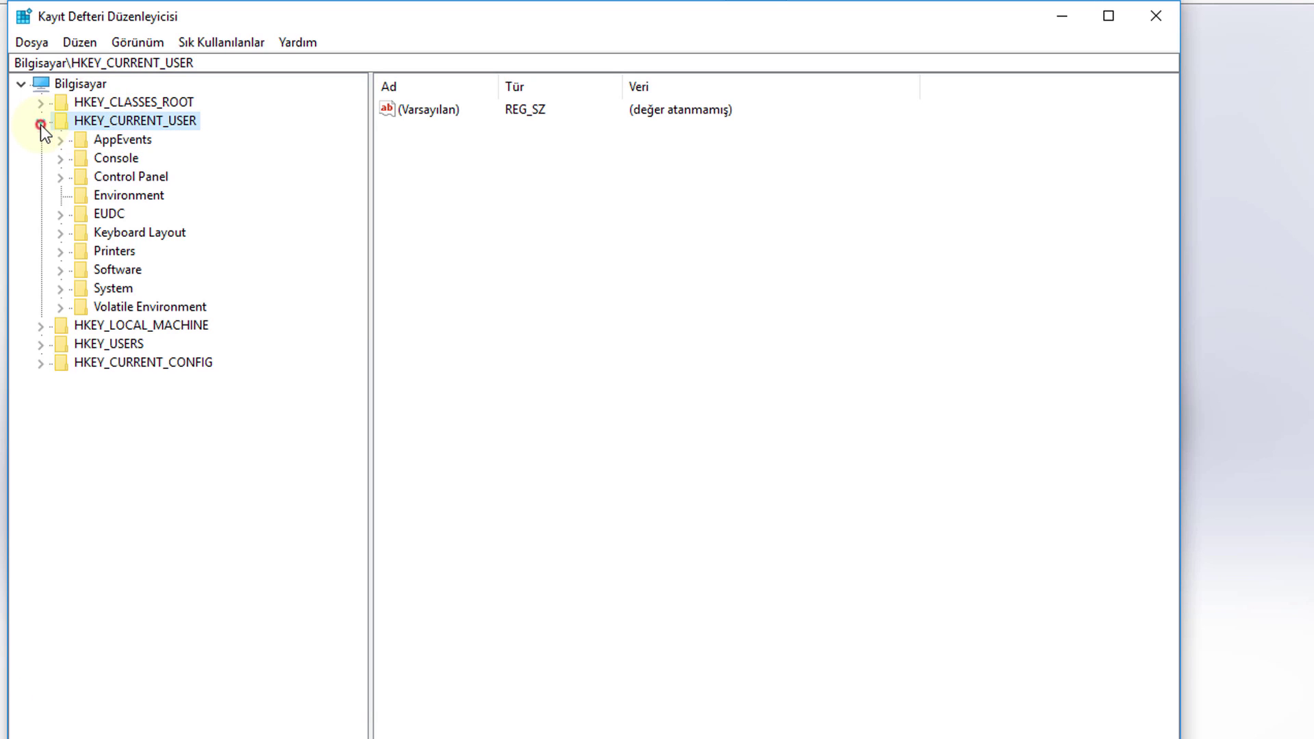
{"action": "double_click", "coordinate": [121, 269]}
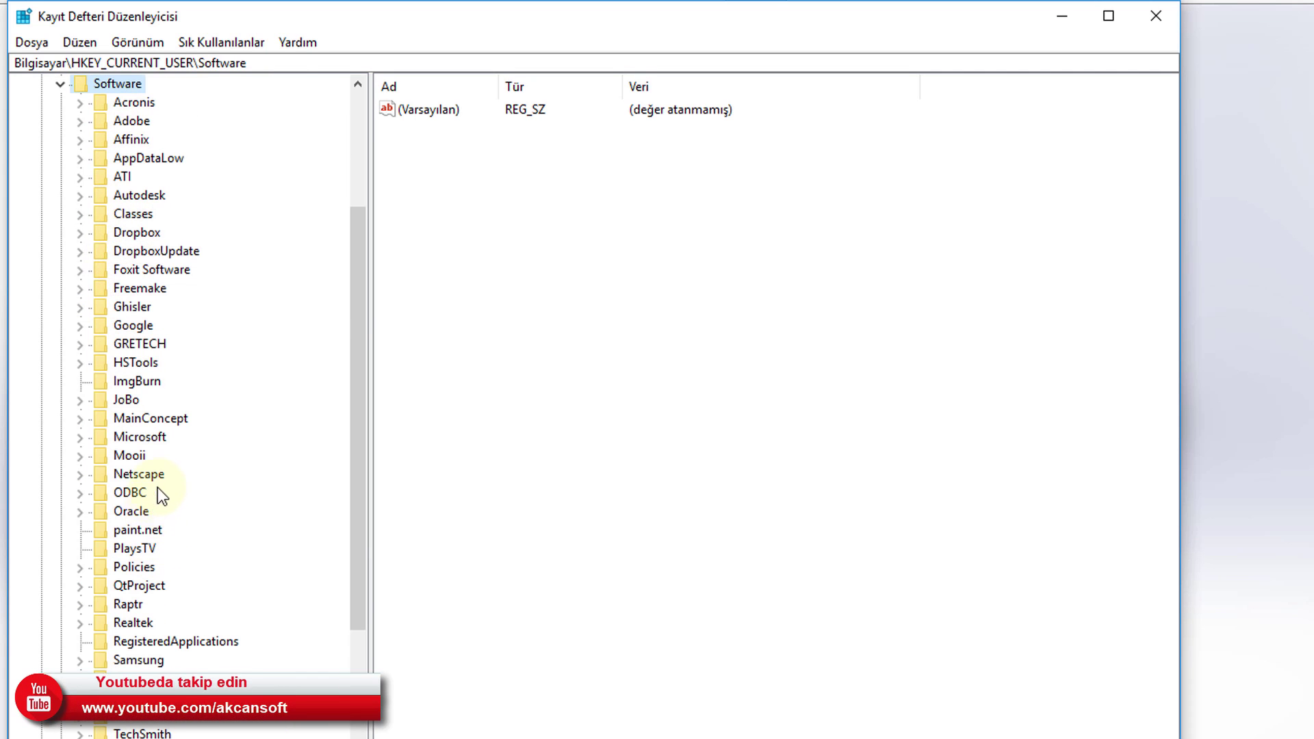
{"action": "scroll", "coordinate": [156, 504], "scroll_direction": "down", "scroll_amount": 4}
{"action": "left_click", "coordinate": [133, 175]}
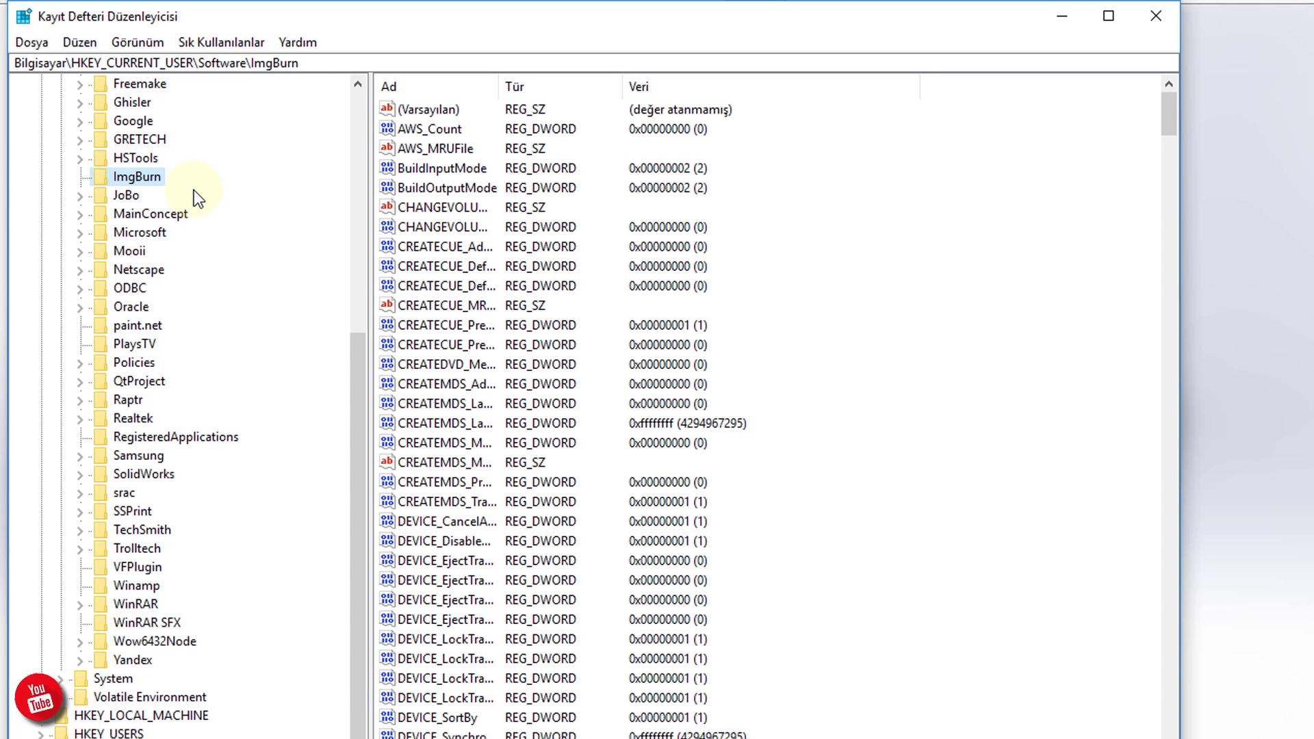
{"action": "key", "text": "s"}
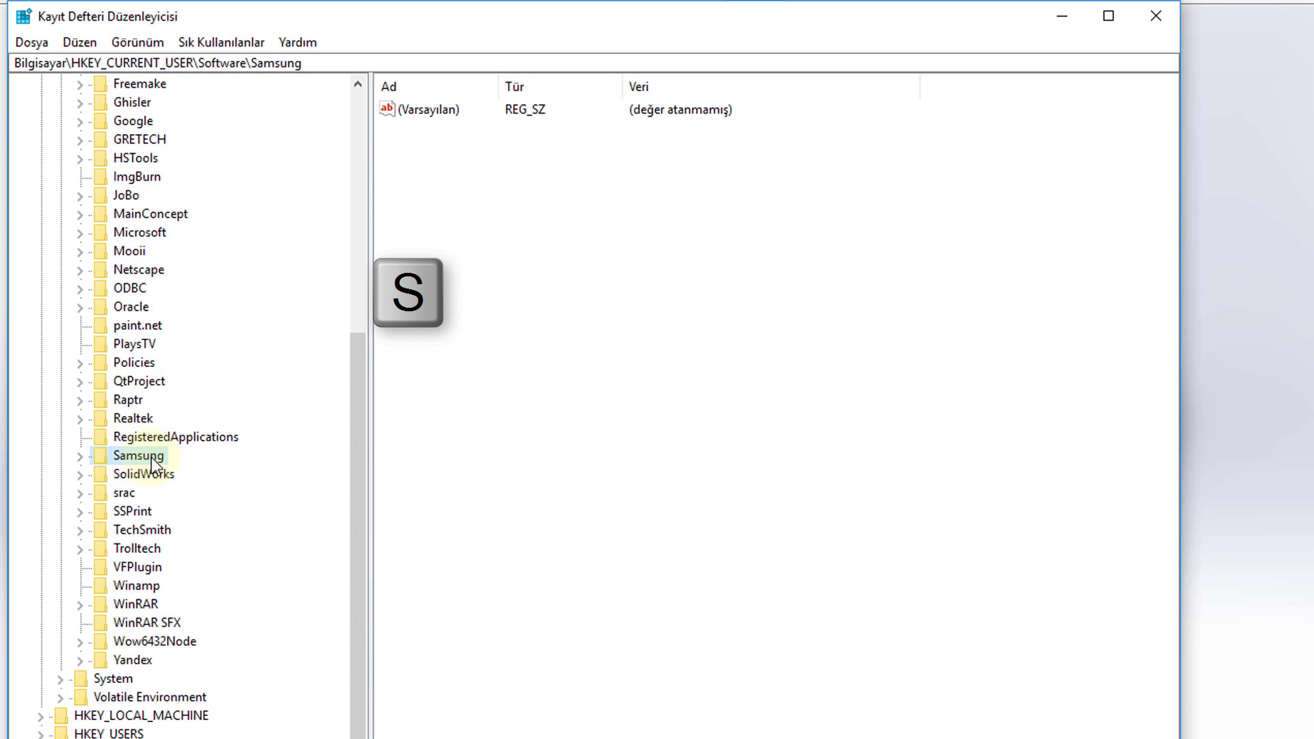
{"action": "left_click", "coordinate": [143, 475]}
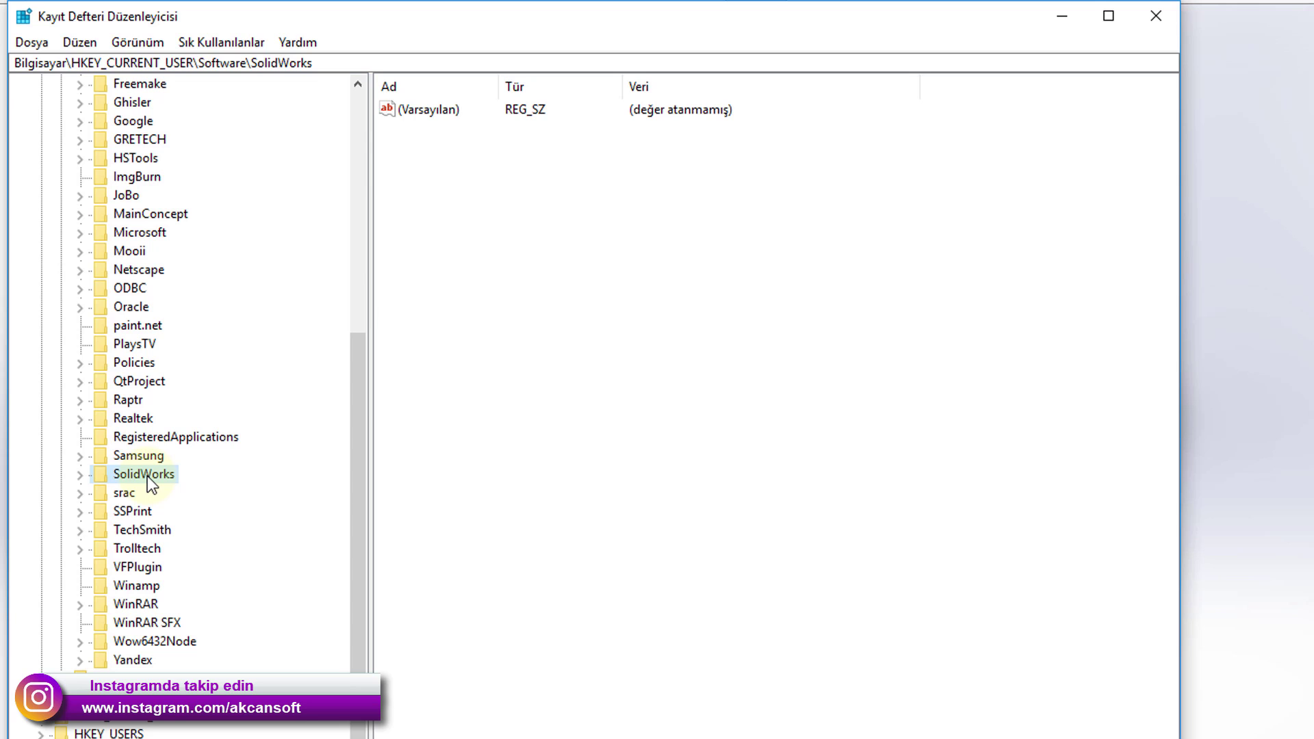
{"action": "double_click", "coordinate": [146, 475]}
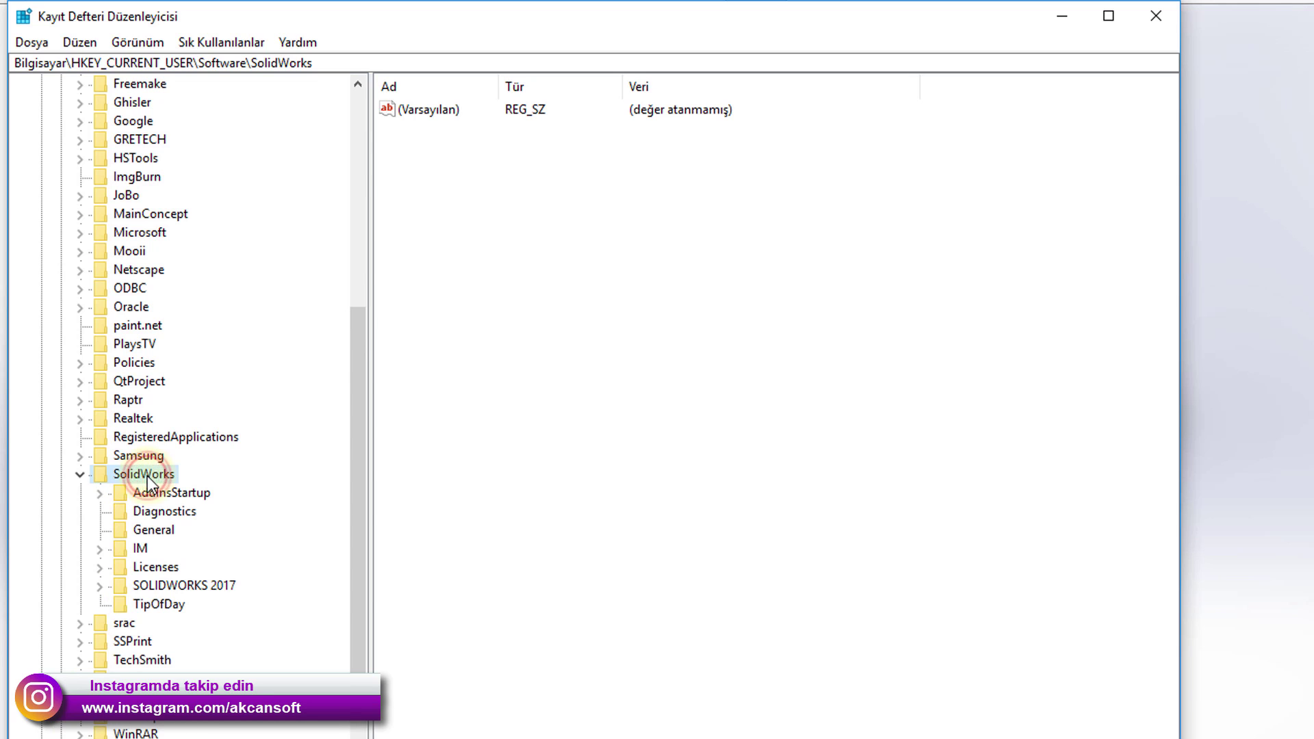
{"action": "scroll", "coordinate": [156, 474], "scroll_direction": "down", "scroll_amount": 2}
{"action": "left_click", "coordinate": [203, 457]}
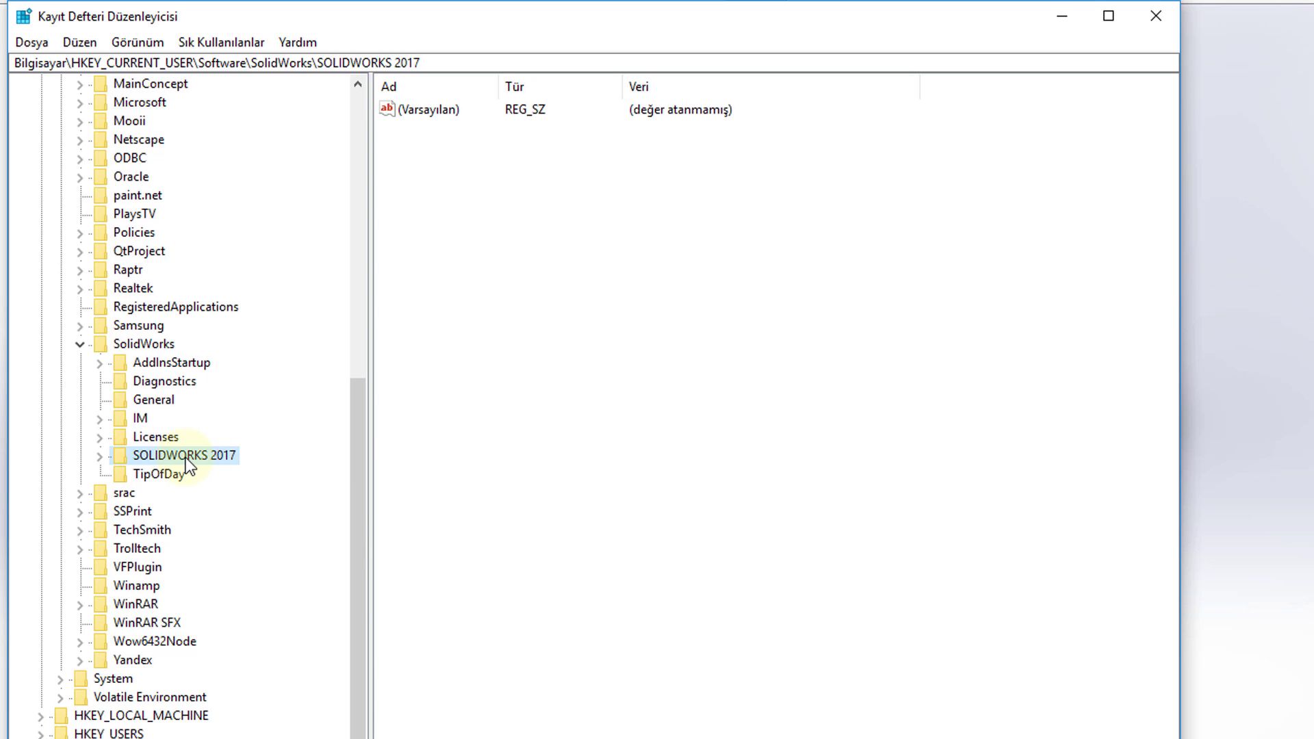
Step: Drill through Performance > Graphics > Hardware to the Current key showing Renderer and Vendor
{"action": "double_click", "coordinate": [188, 457]}
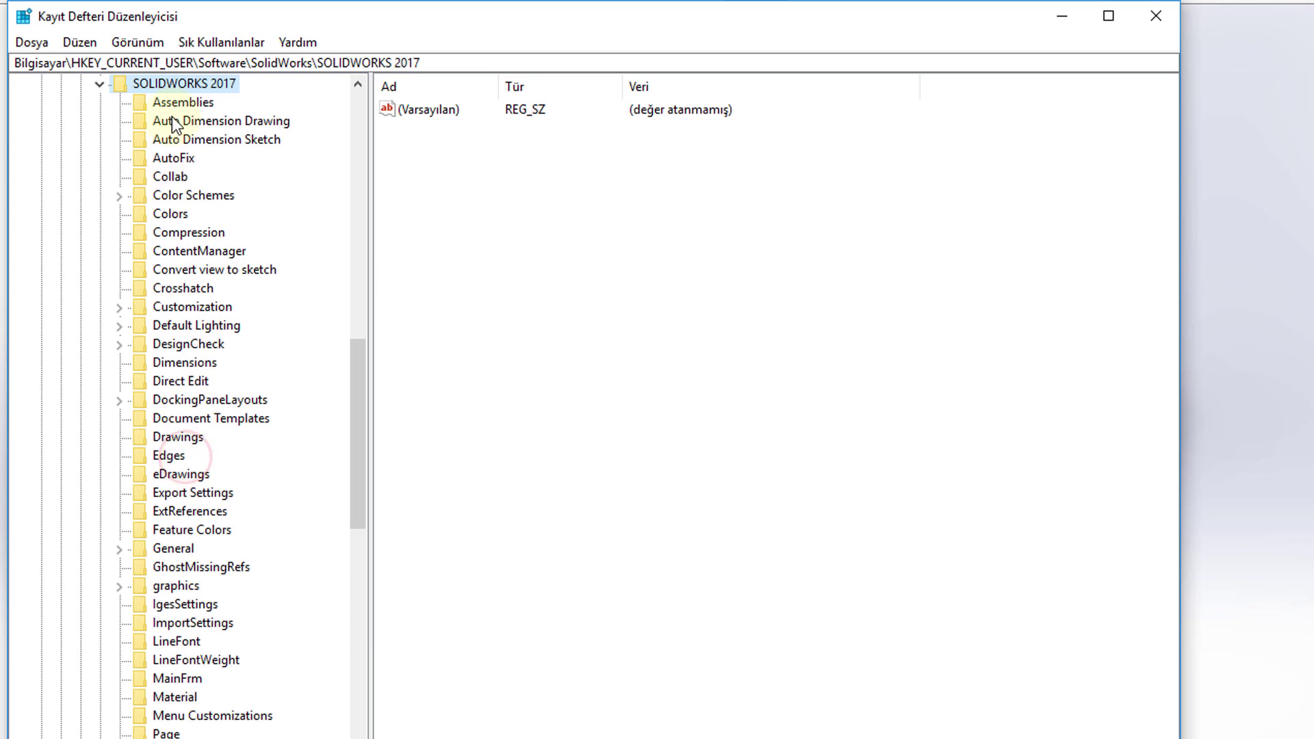
{"action": "scroll", "coordinate": [199, 386], "scroll_direction": "down", "scroll_amount": 3}
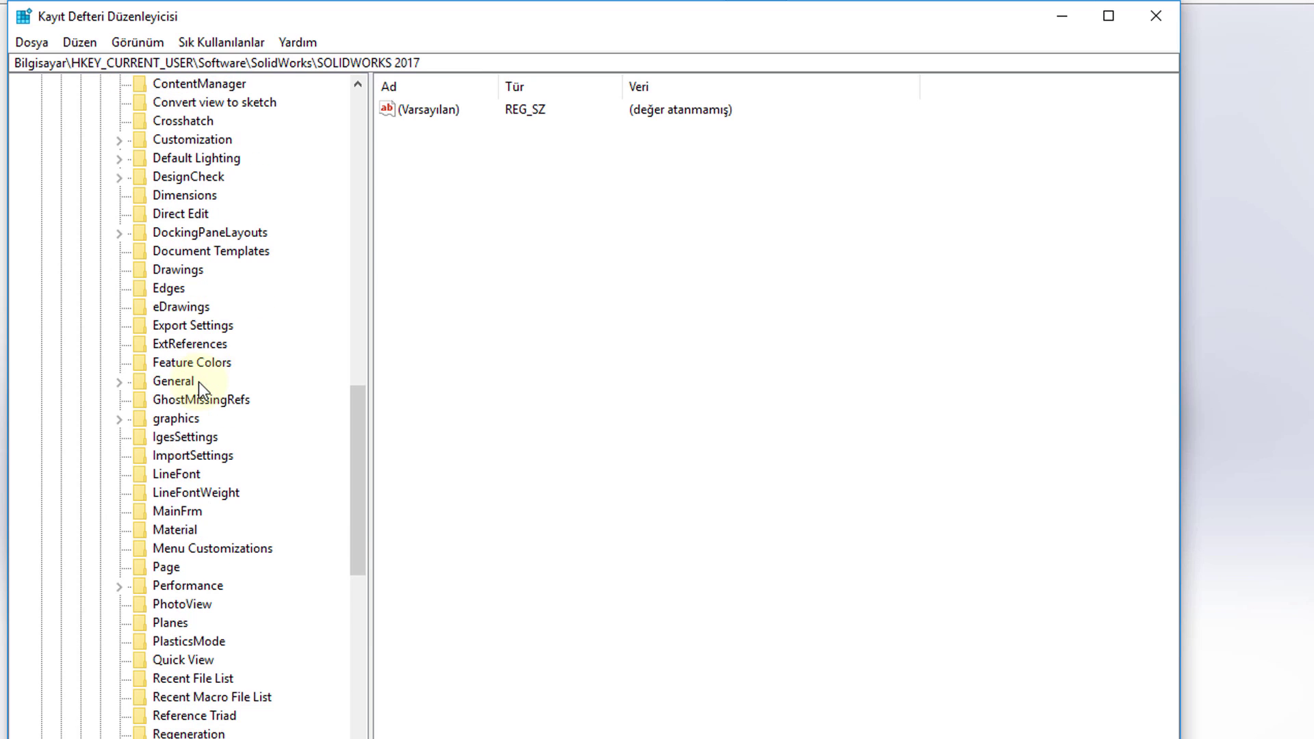
{"action": "left_click", "coordinate": [174, 309]}
{"action": "key", "text": "p"}
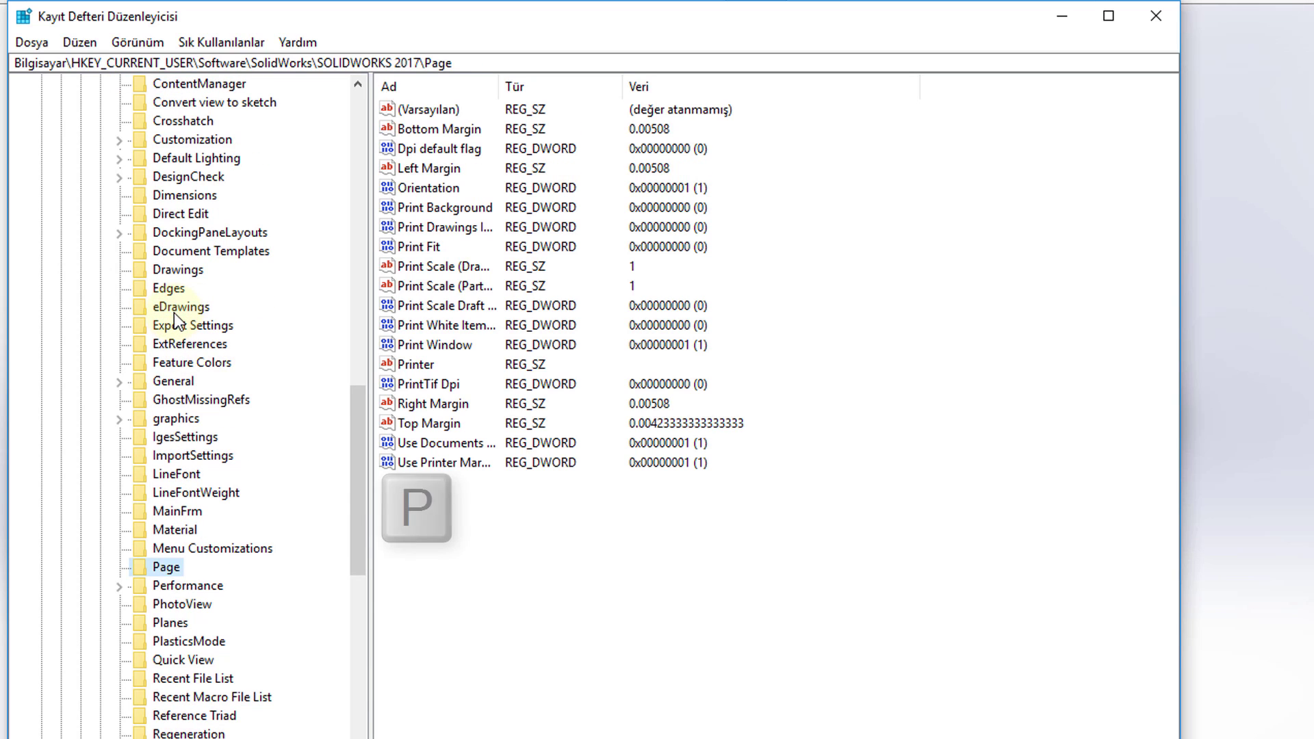
{"action": "left_click", "coordinate": [190, 584]}
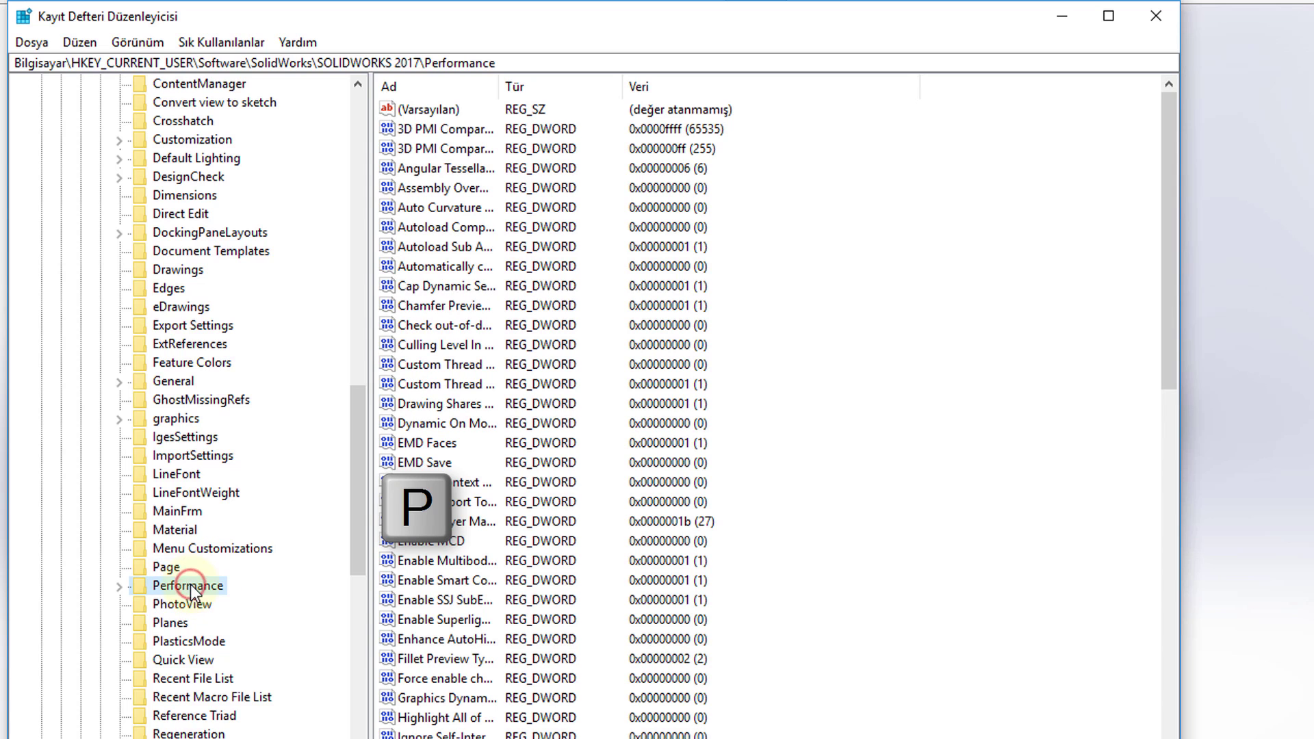
{"action": "double_click", "coordinate": [190, 584]}
{"action": "scroll", "coordinate": [194, 550], "scroll_direction": "down", "scroll_amount": 3}
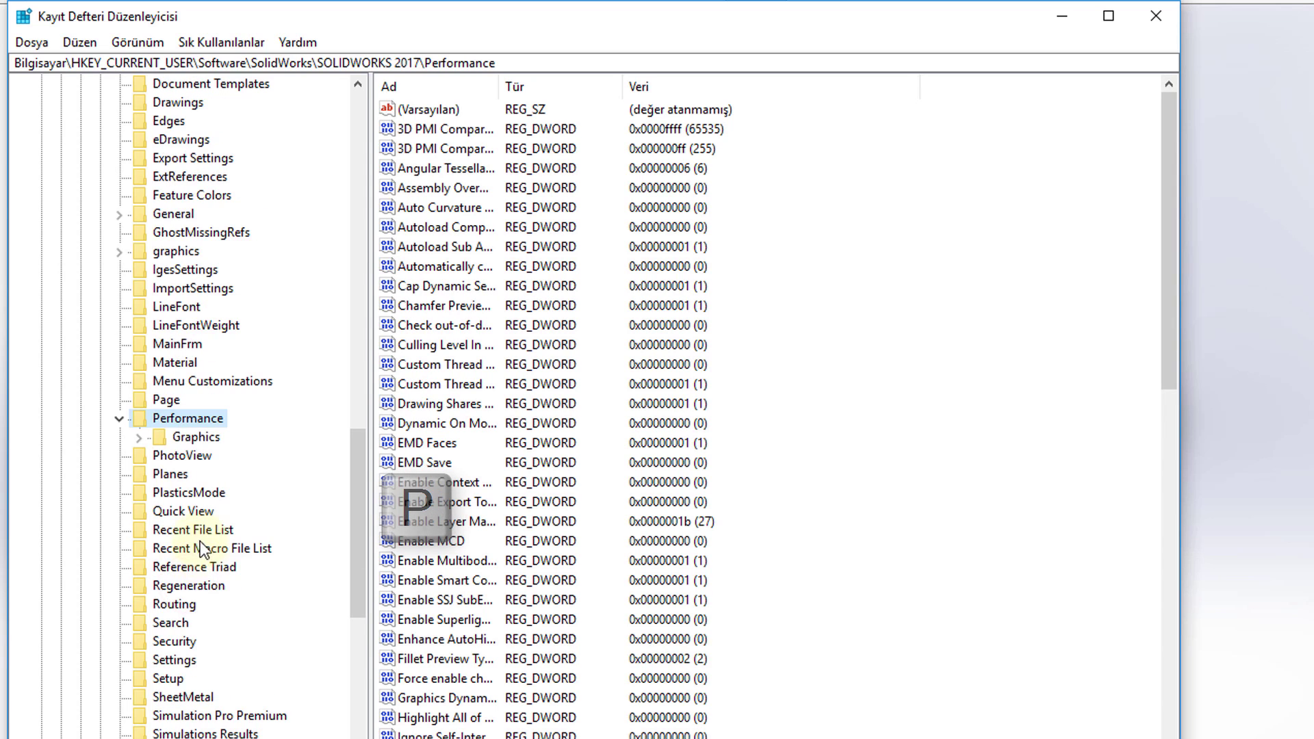
{"action": "scroll", "coordinate": [200, 541], "scroll_direction": "down", "scroll_amount": 4}
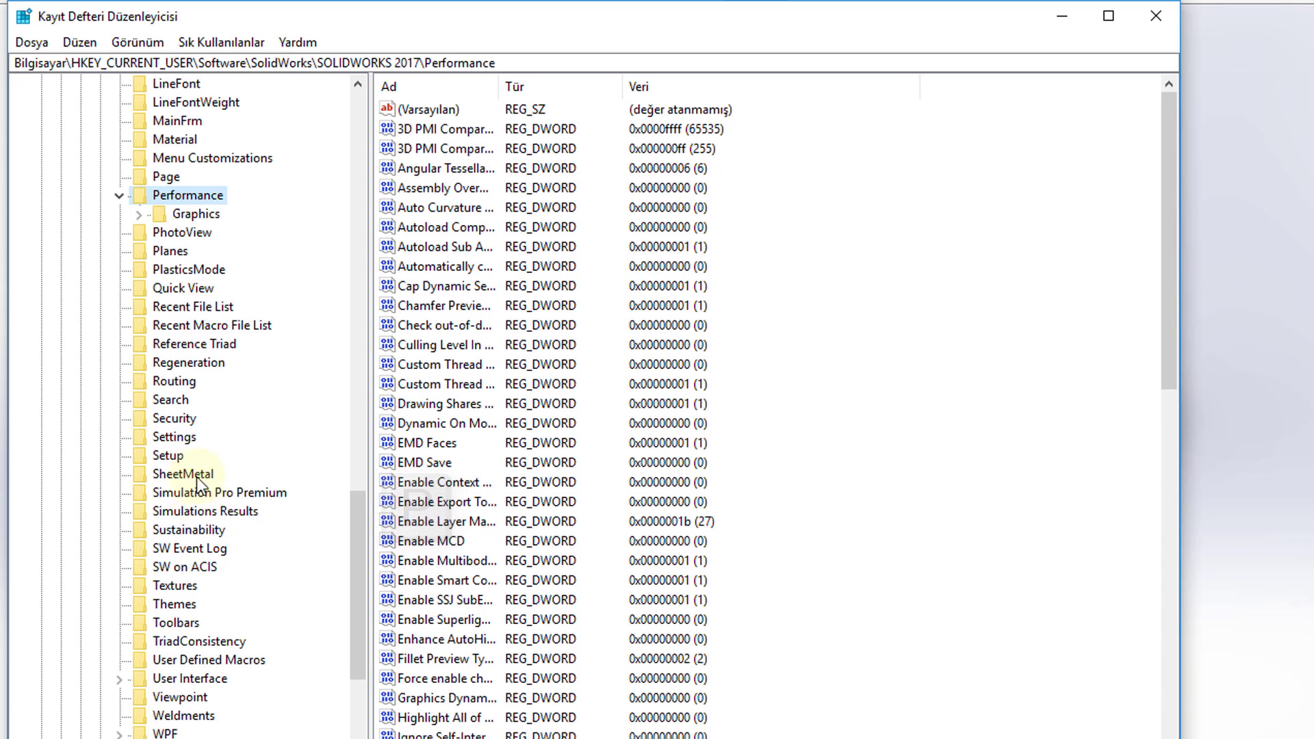
{"action": "double_click", "coordinate": [191, 214]}
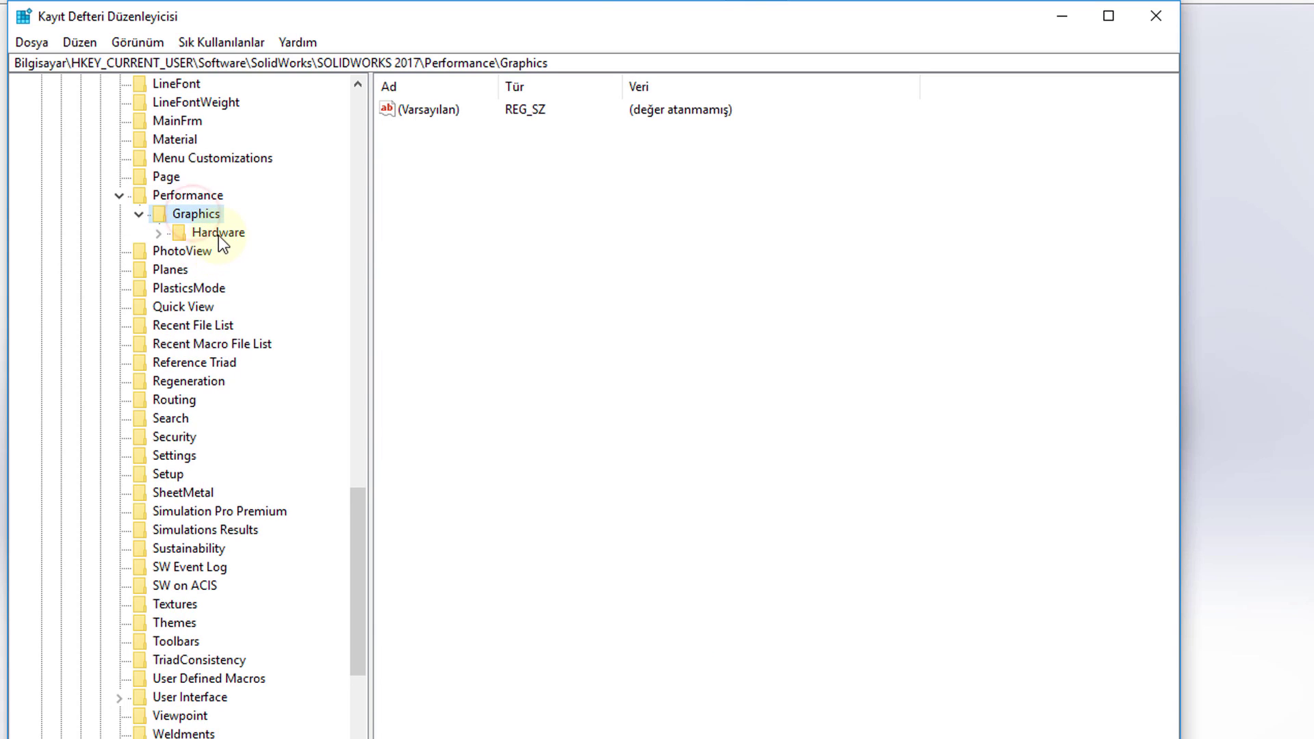
{"action": "double_click", "coordinate": [219, 233]}
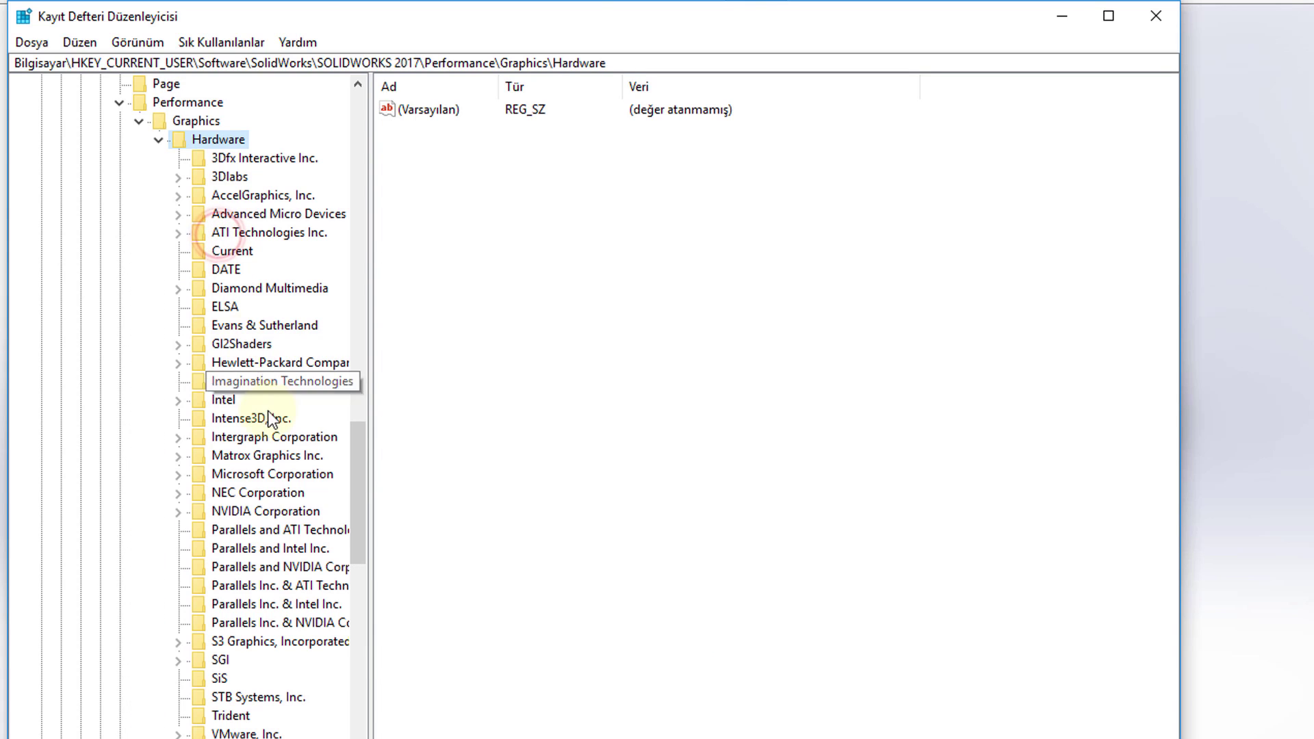
{"action": "scroll", "coordinate": [257, 398], "scroll_direction": "down", "scroll_amount": 1}
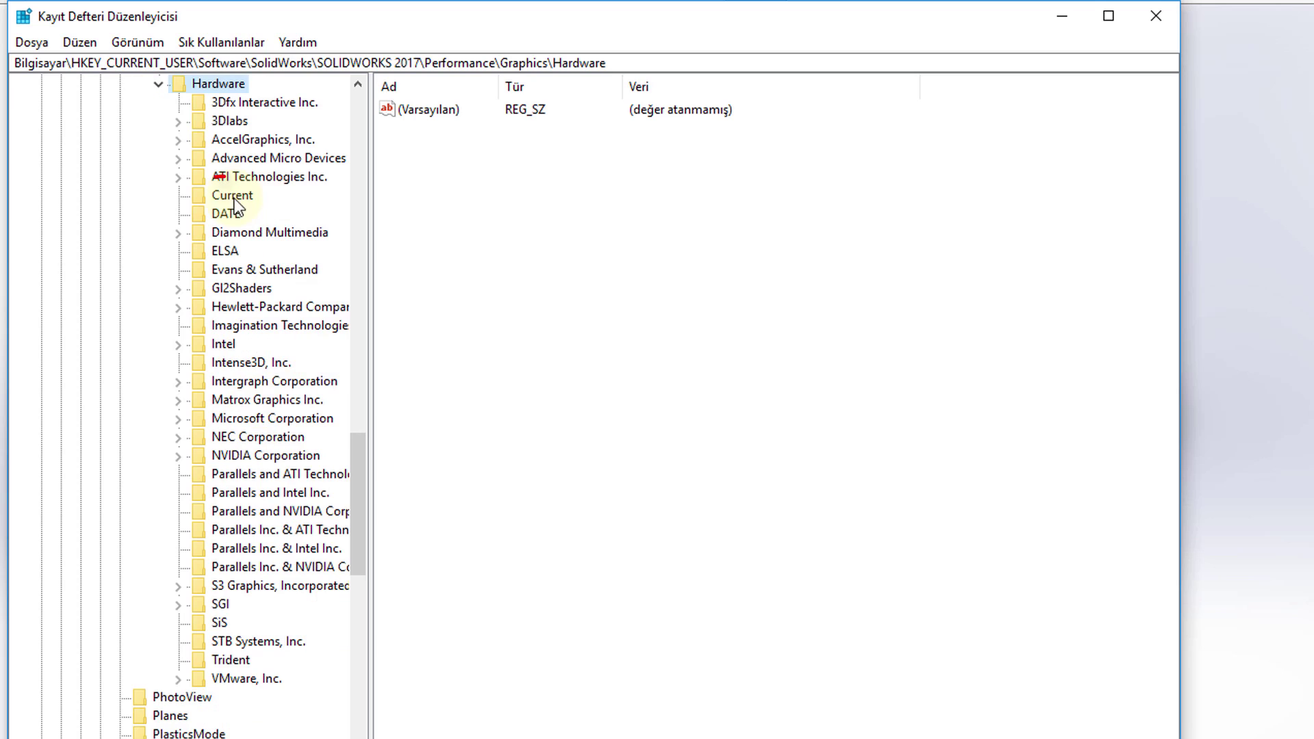
{"action": "left_click", "coordinate": [232, 196]}
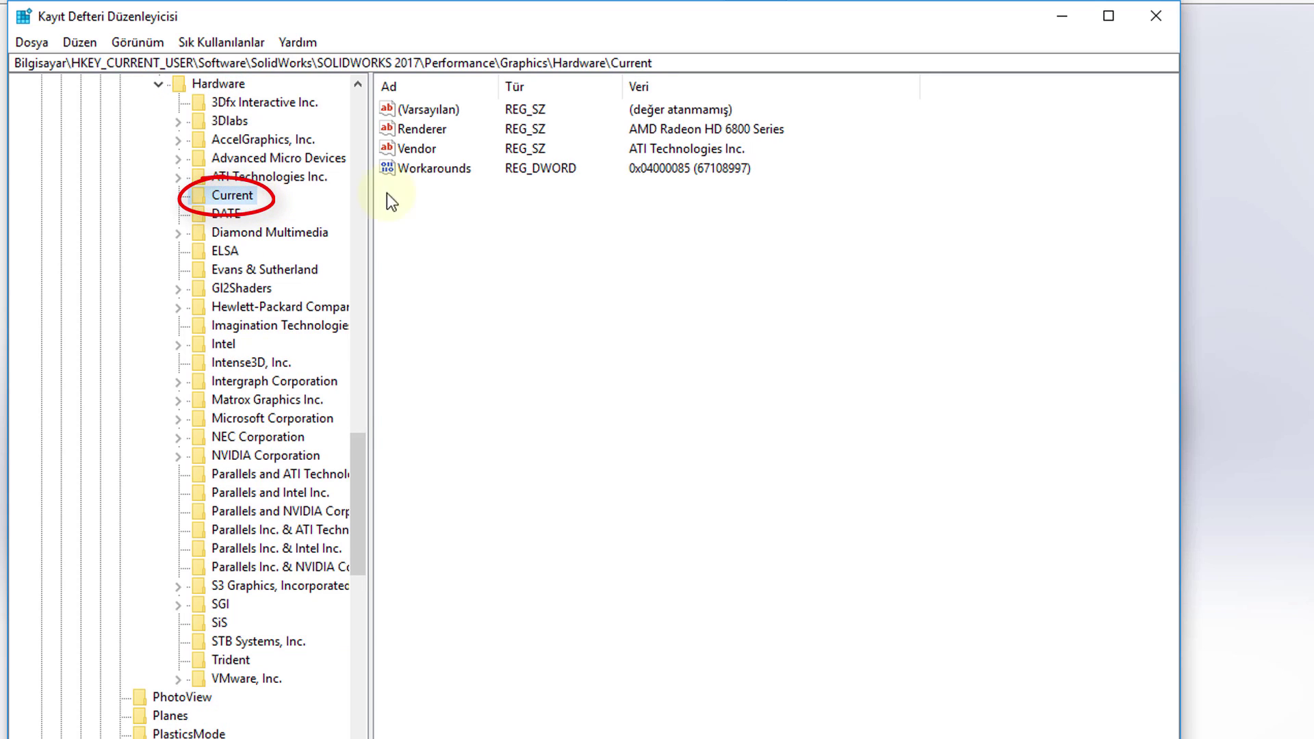
Step: Select the Renderer value in the Current key's value list
{"action": "left_click", "coordinate": [462, 231]}
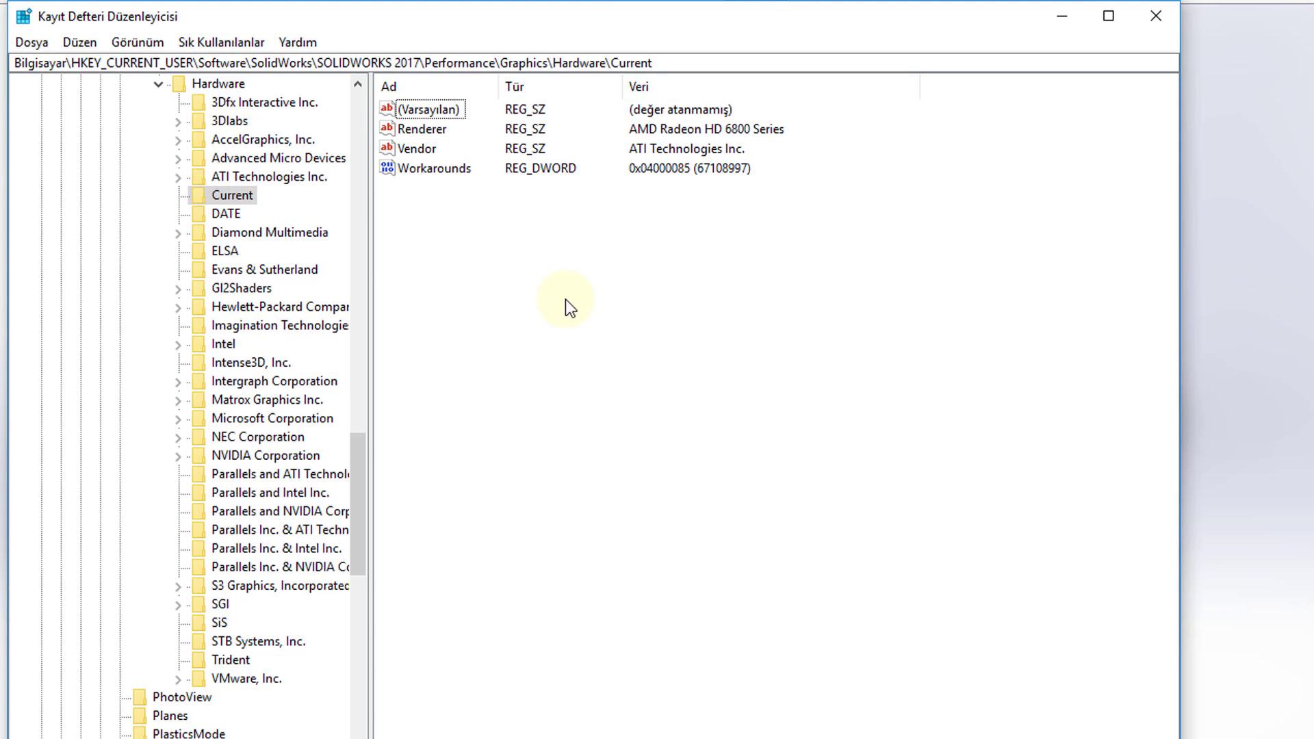
{"action": "left_click", "coordinate": [245, 197]}
{"action": "left_click", "coordinate": [452, 244]}
{"action": "left_click_drag", "start_coordinate": [674, 62], "coordinate": [56, 63]}
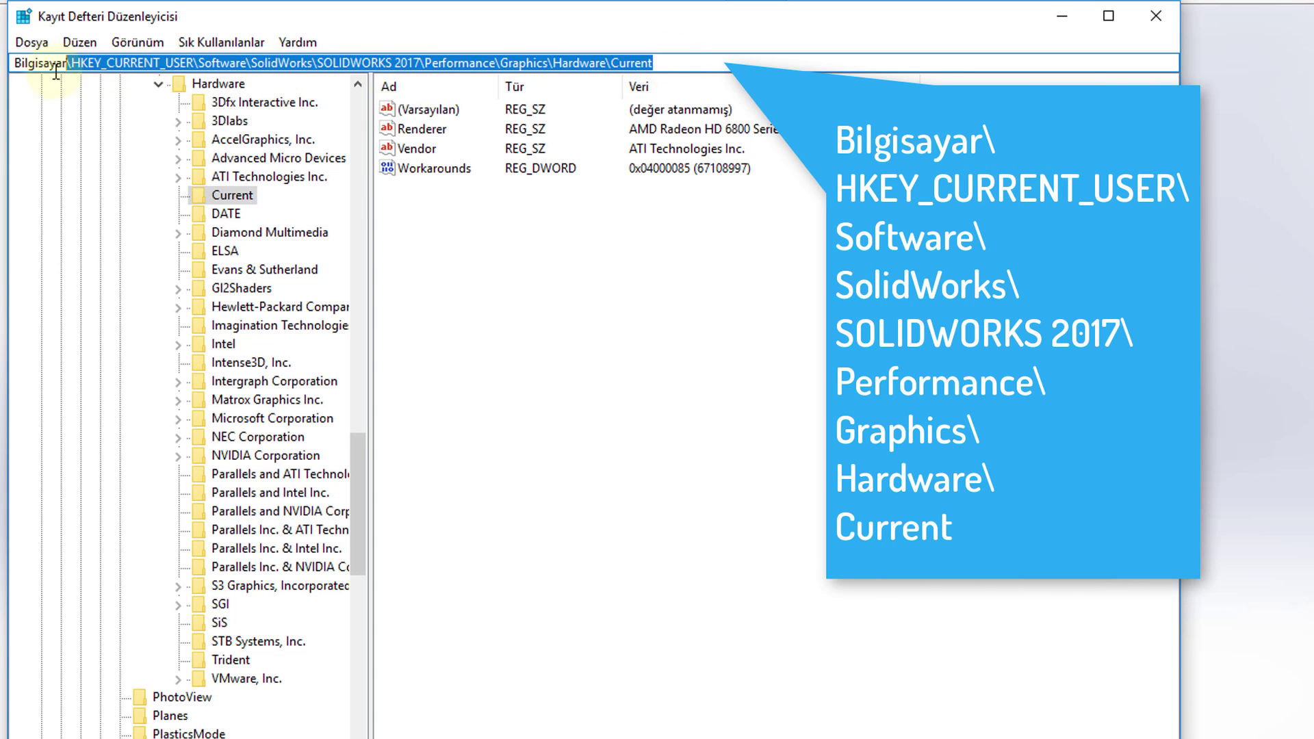
{"action": "left_click", "coordinate": [378, 63]}
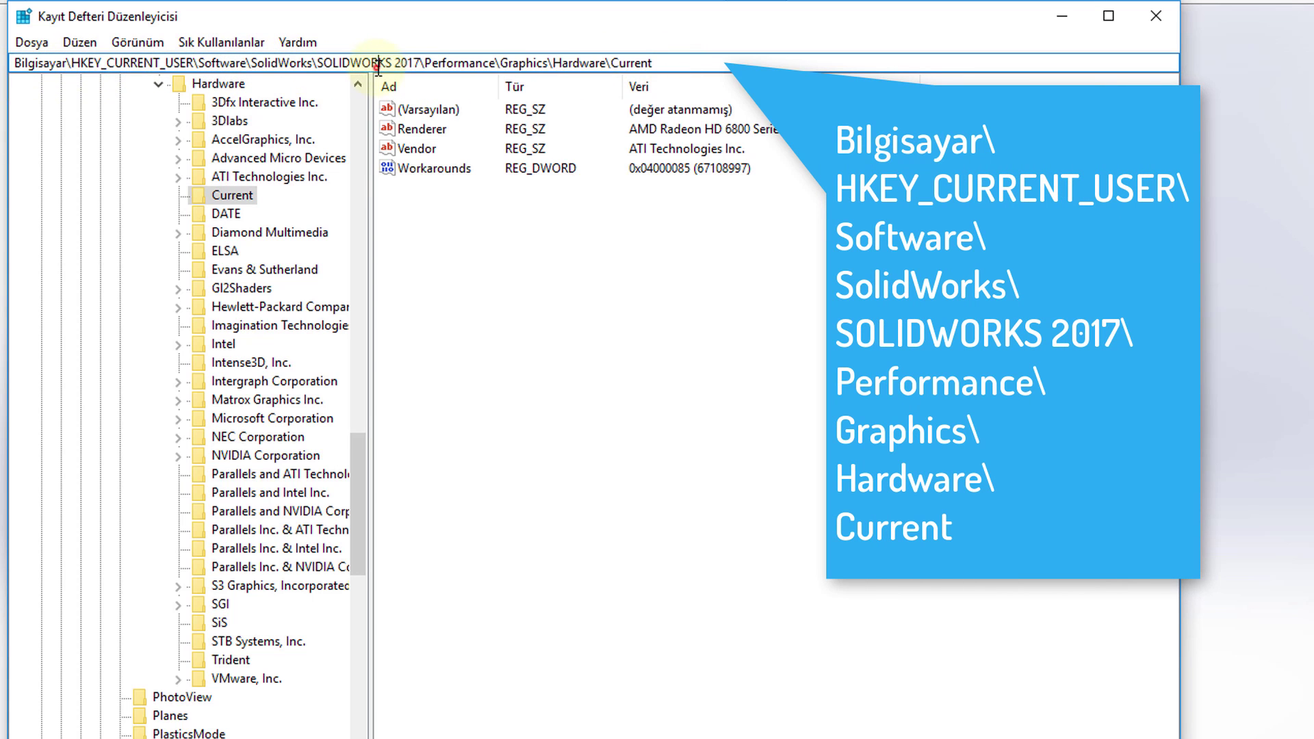
{"action": "left_click", "coordinate": [233, 195]}
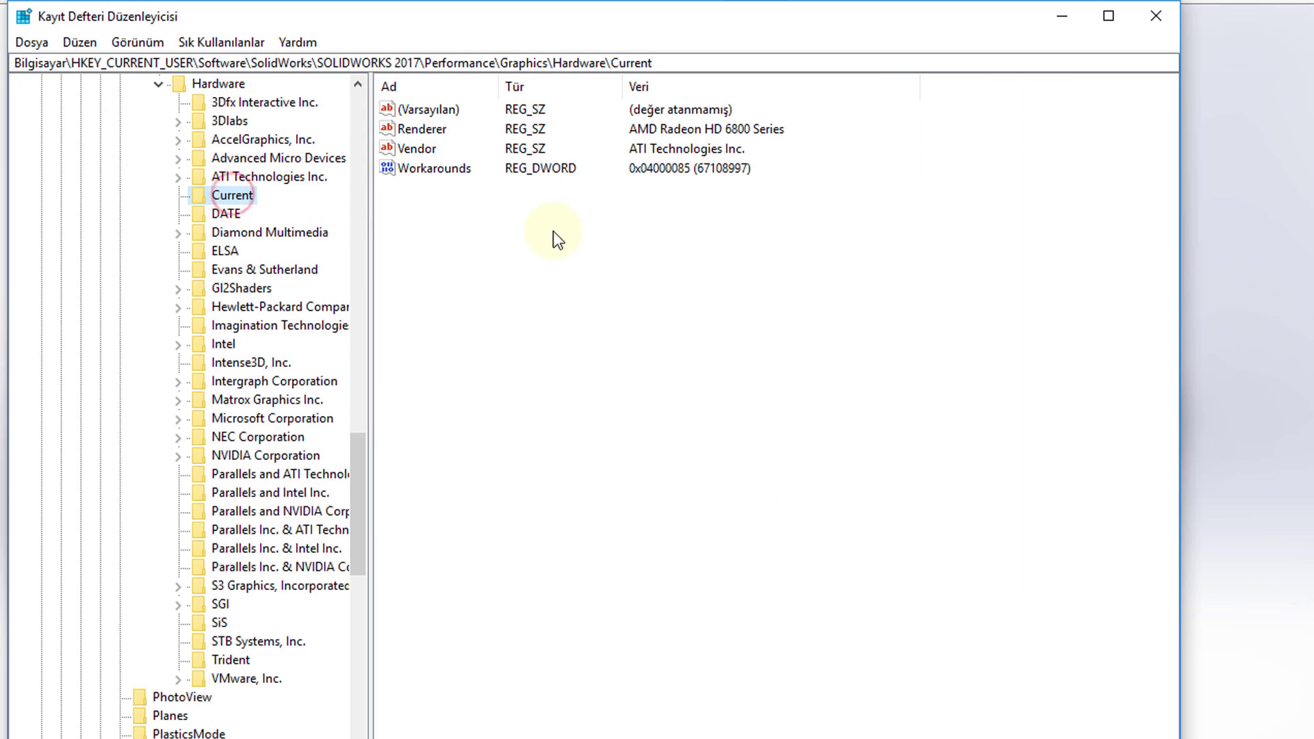
{"action": "left_click", "coordinate": [463, 211]}
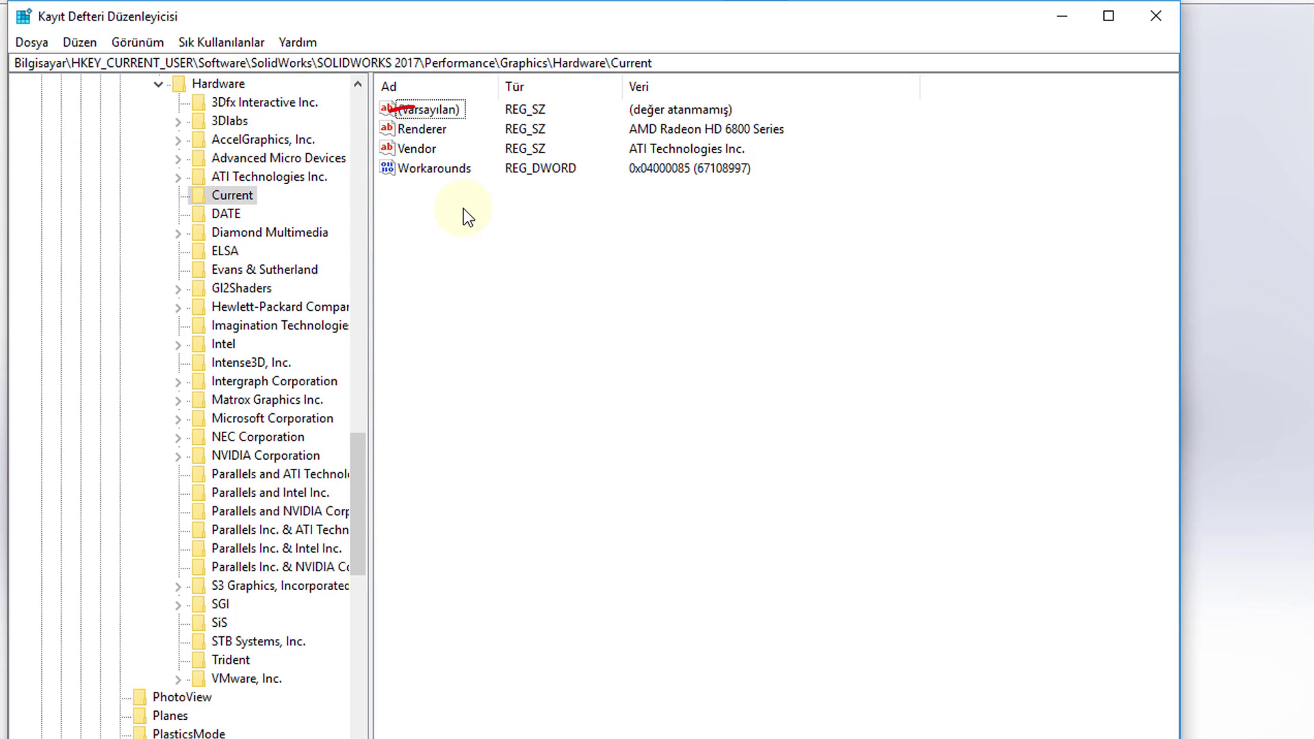
{"action": "left_click", "coordinate": [438, 131]}
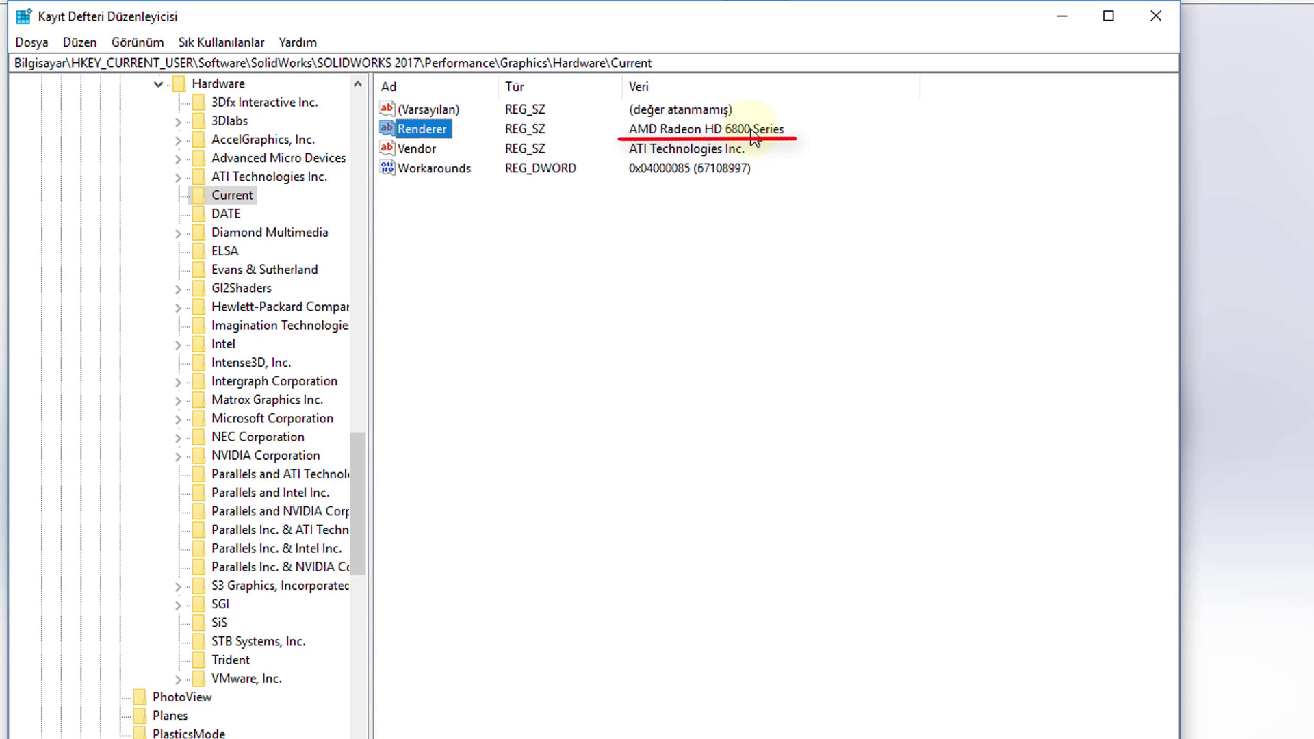
Step: Copy the Renderer data 'AMD Radeon HD 6800 Series' and close the edit dialog unchanged
{"action": "double_click", "coordinate": [421, 128]}
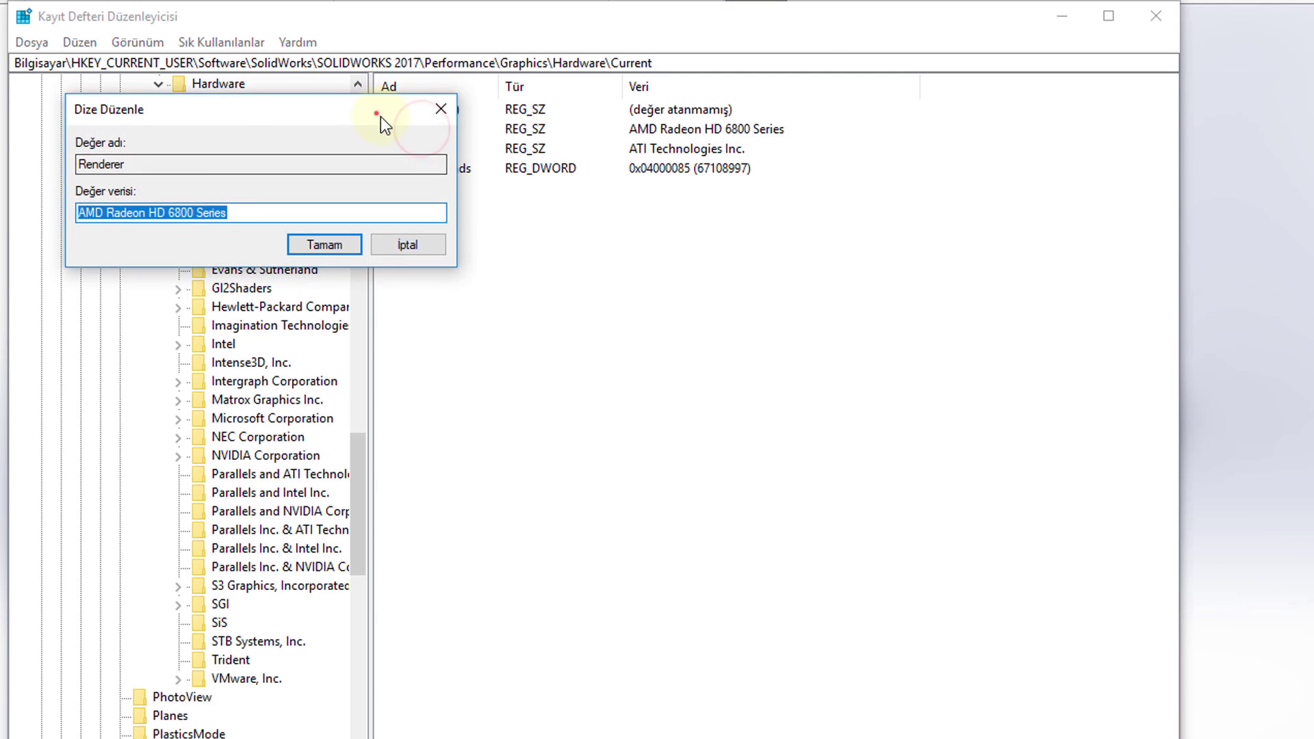
{"action": "left_click_drag", "start_coordinate": [381, 116], "coordinate": [728, 226]}
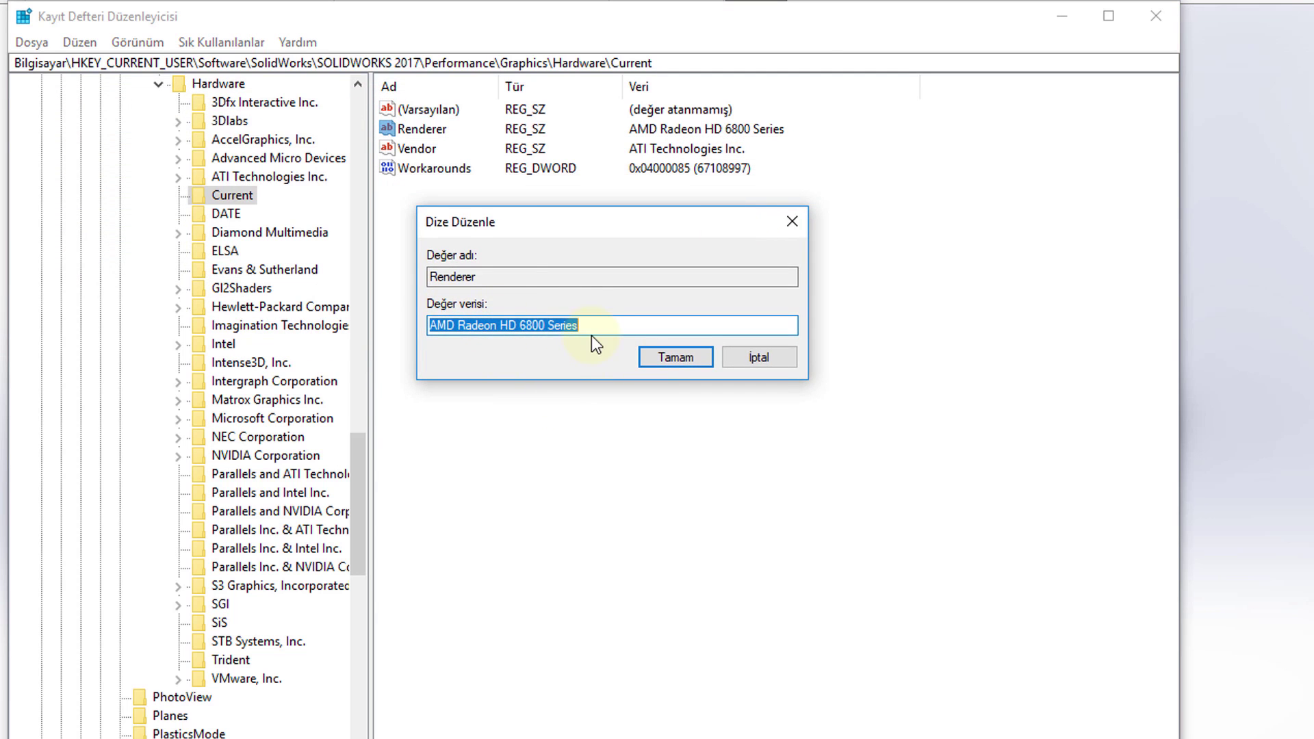
{"action": "right_click", "coordinate": [499, 325]}
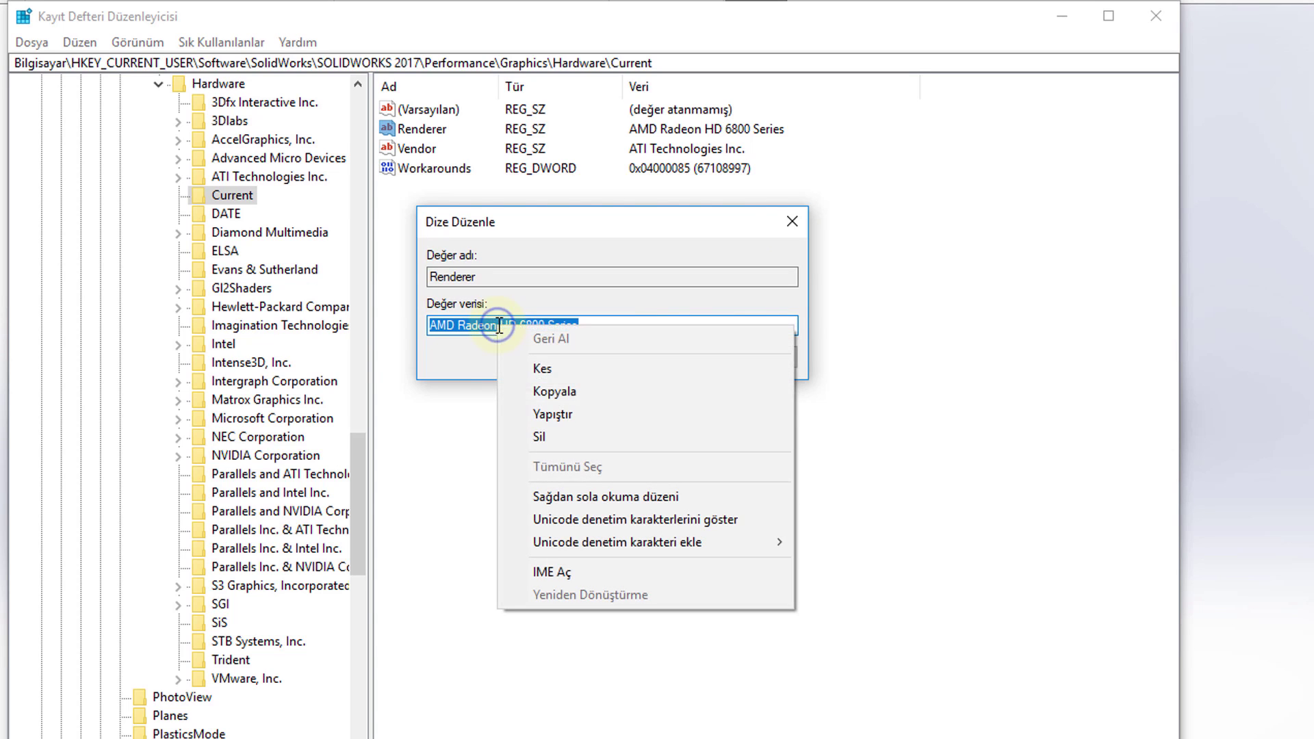
{"action": "left_click", "coordinate": [604, 384]}
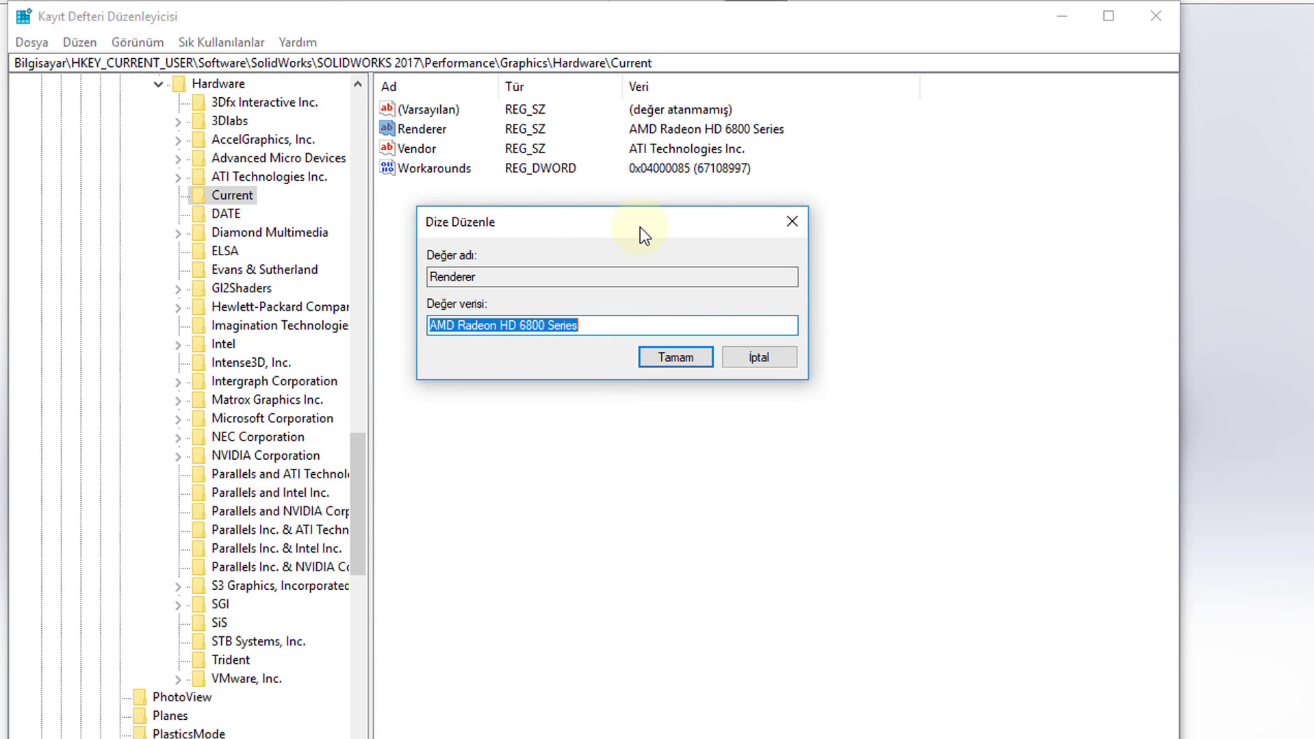
{"action": "left_click", "coordinate": [766, 355]}
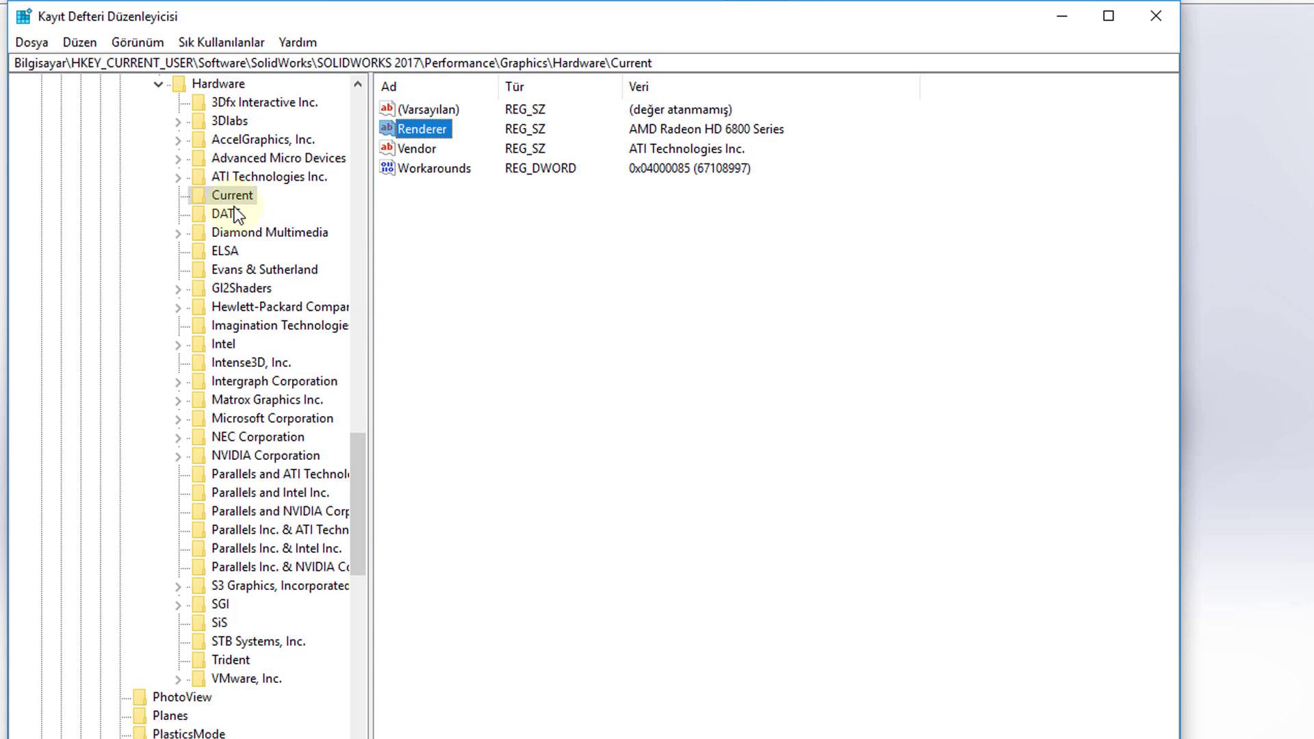
Step: Expand GI2Shaders and select its R420 key for AMD cards
{"action": "left_click", "coordinate": [236, 290]}
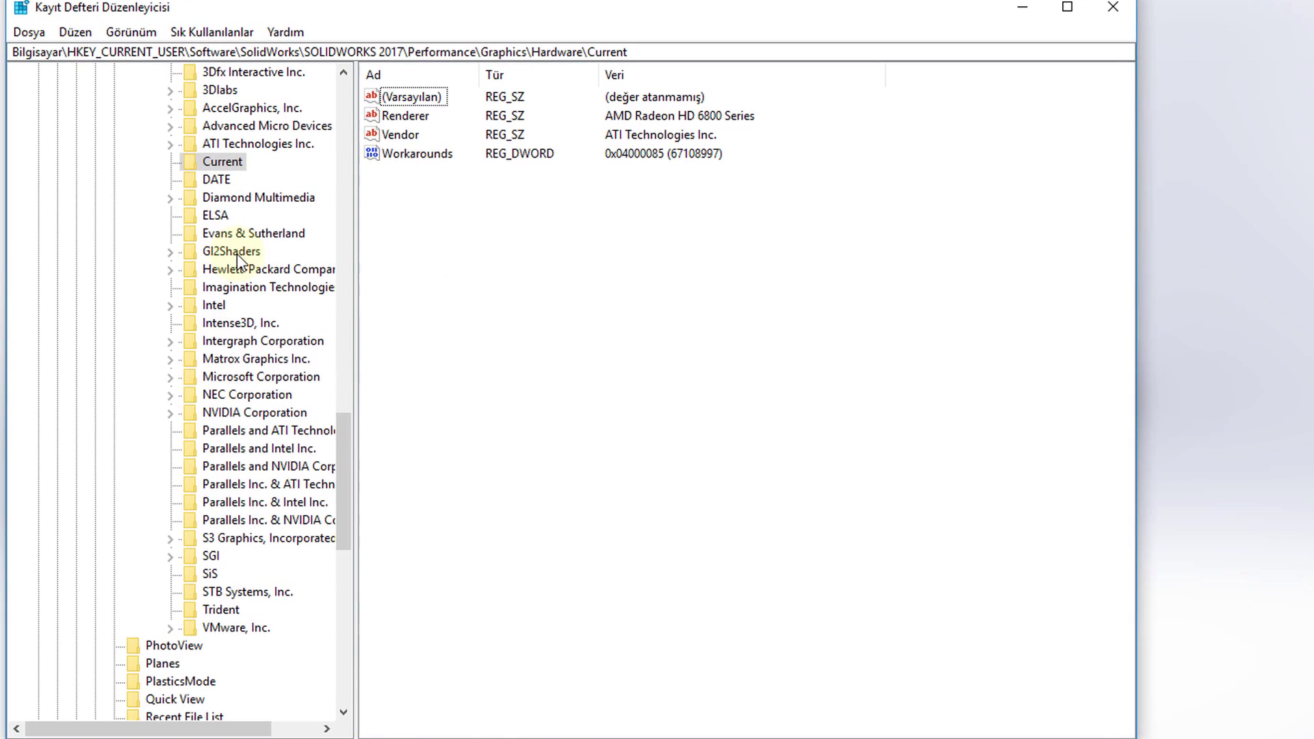
{"action": "left_click", "coordinate": [233, 252]}
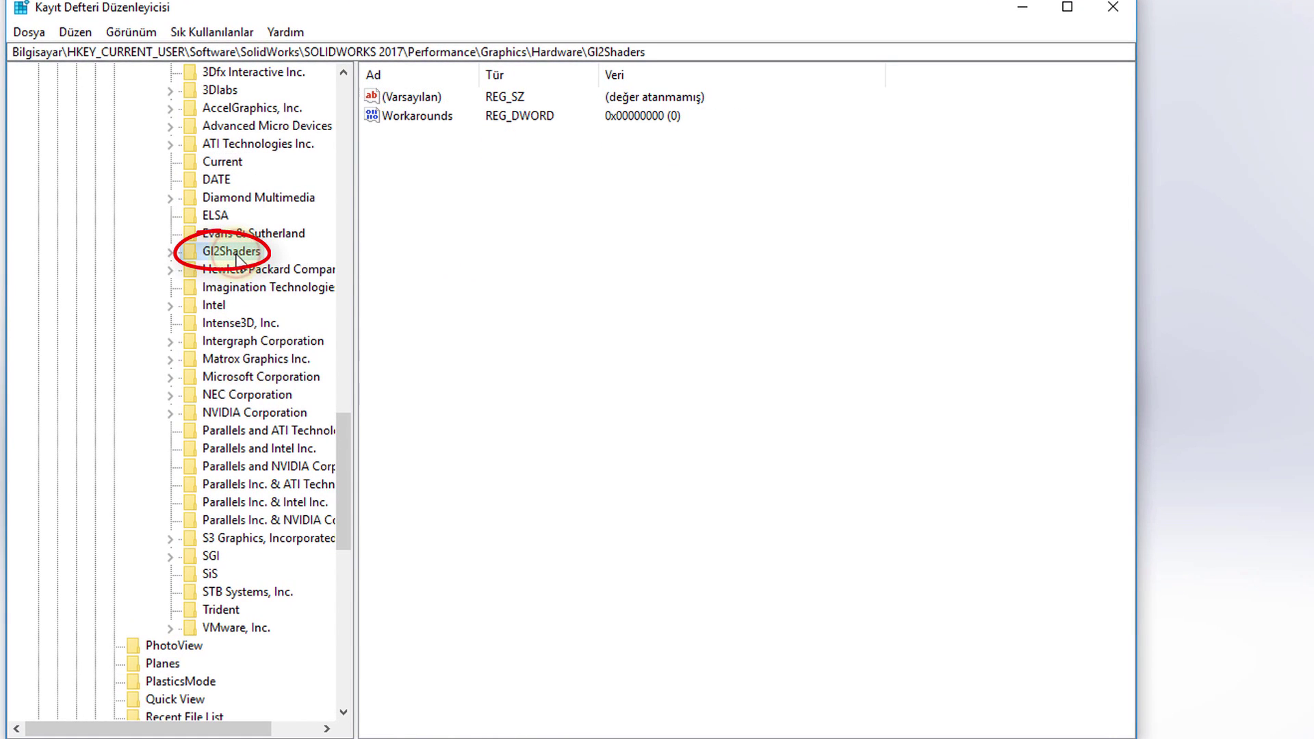
{"action": "double_click", "coordinate": [236, 253]}
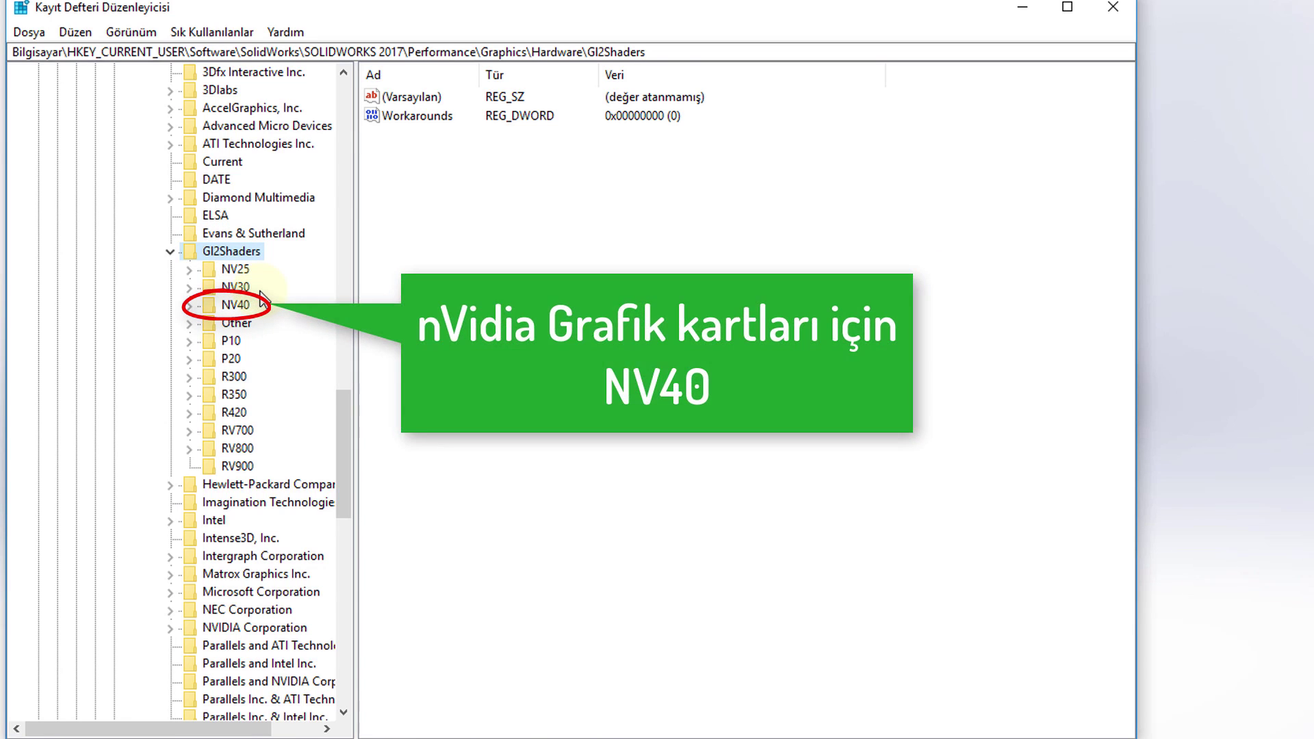
{"action": "left_click", "coordinate": [245, 308]}
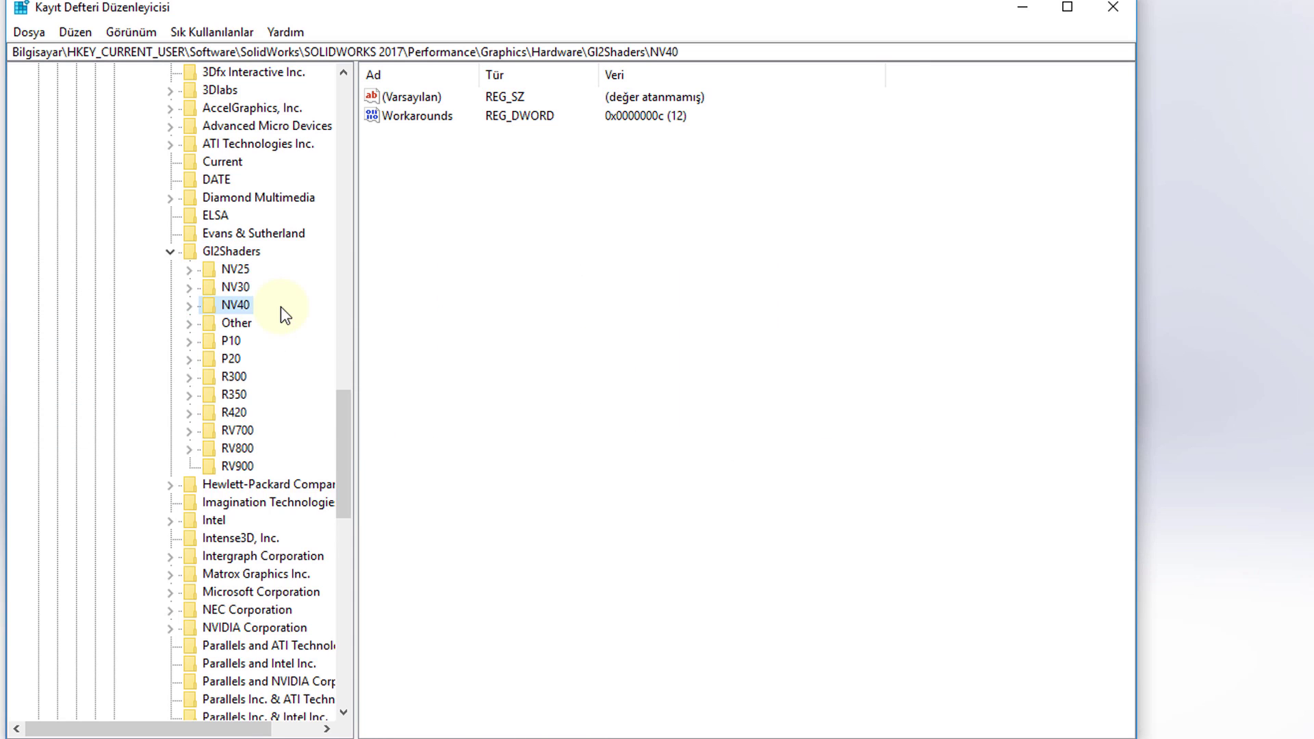
{"action": "left_click", "coordinate": [236, 413]}
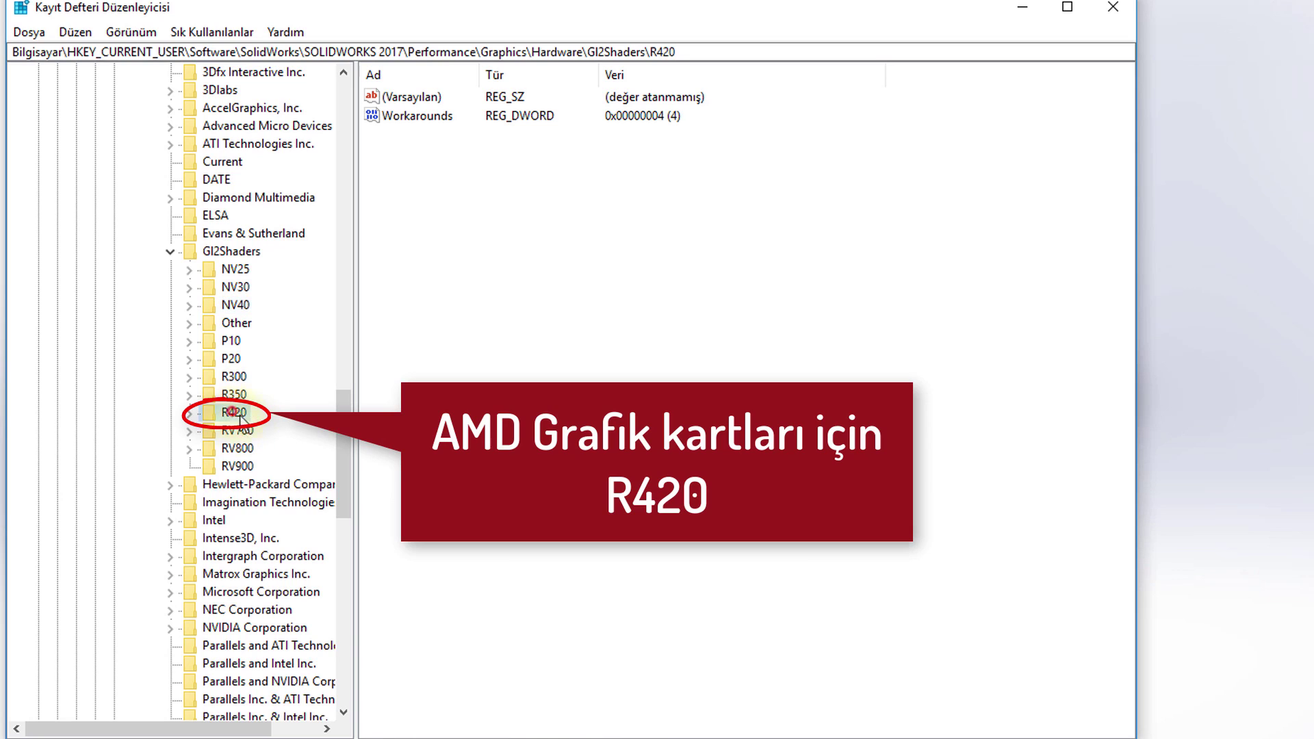
Step: Create a new subkey 'Yeni Anahtar #1' under R420
{"action": "right_click", "coordinate": [427, 207]}
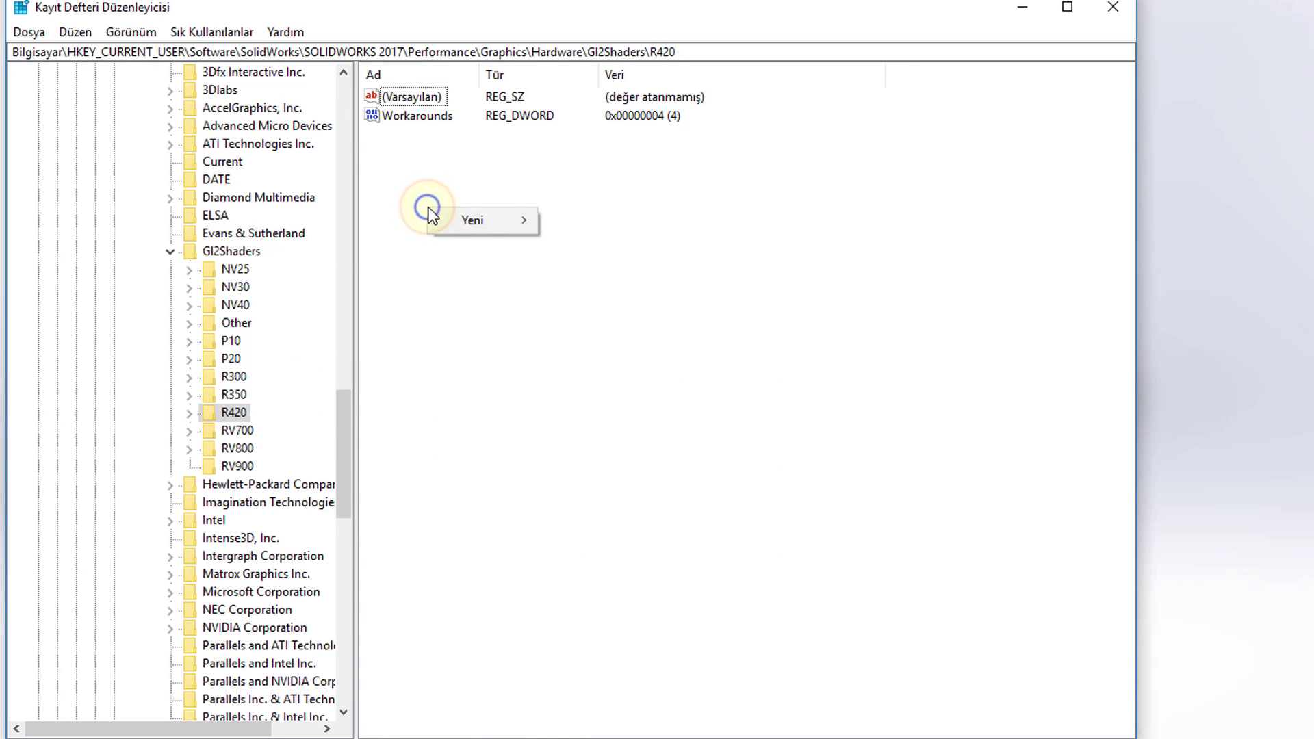
{"action": "left_click", "coordinate": [493, 226]}
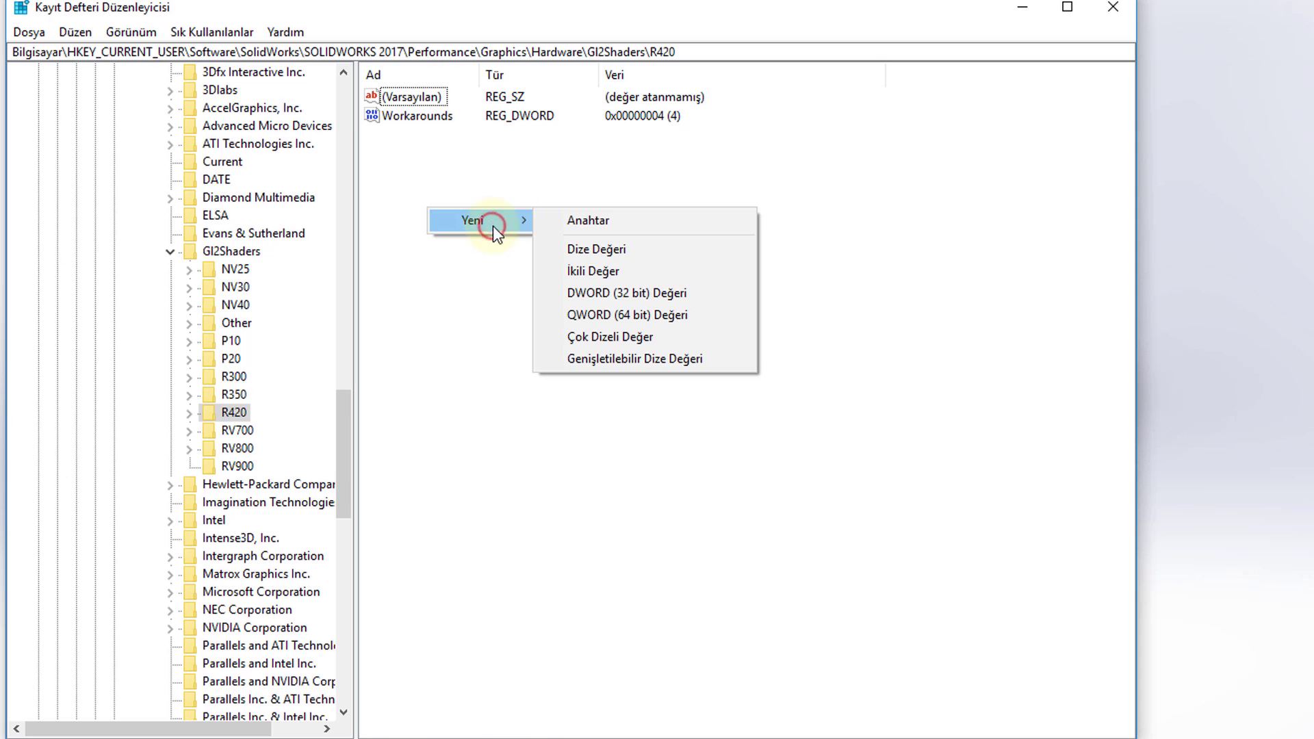
{"action": "left_click", "coordinate": [632, 220]}
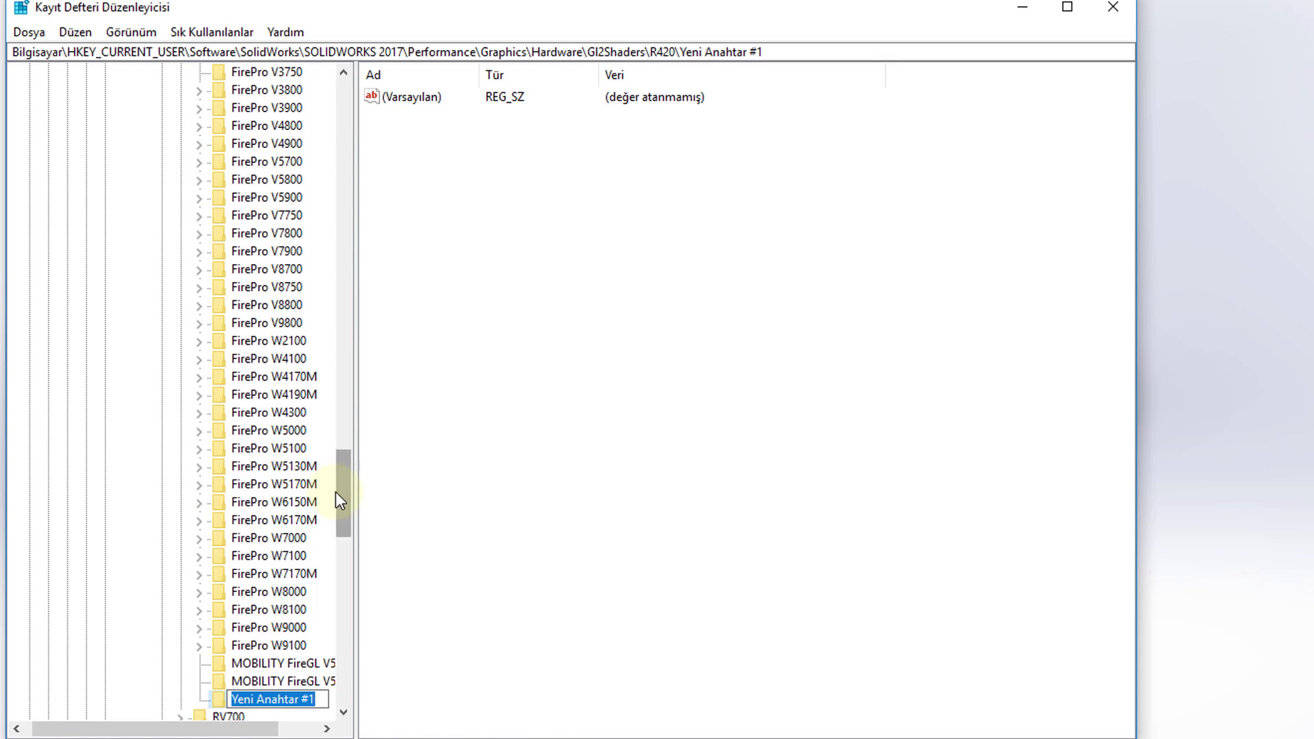
{"action": "mouse_move", "coordinate": [340, 491]}
{"action": "left_mouse_down"}
{"action": "mouse_move", "coordinate": [366, 438]}
{"action": "mouse_move", "coordinate": [376, 356]}
{"action": "mouse_move", "coordinate": [383, 522]}
{"action": "left_mouse_up"}
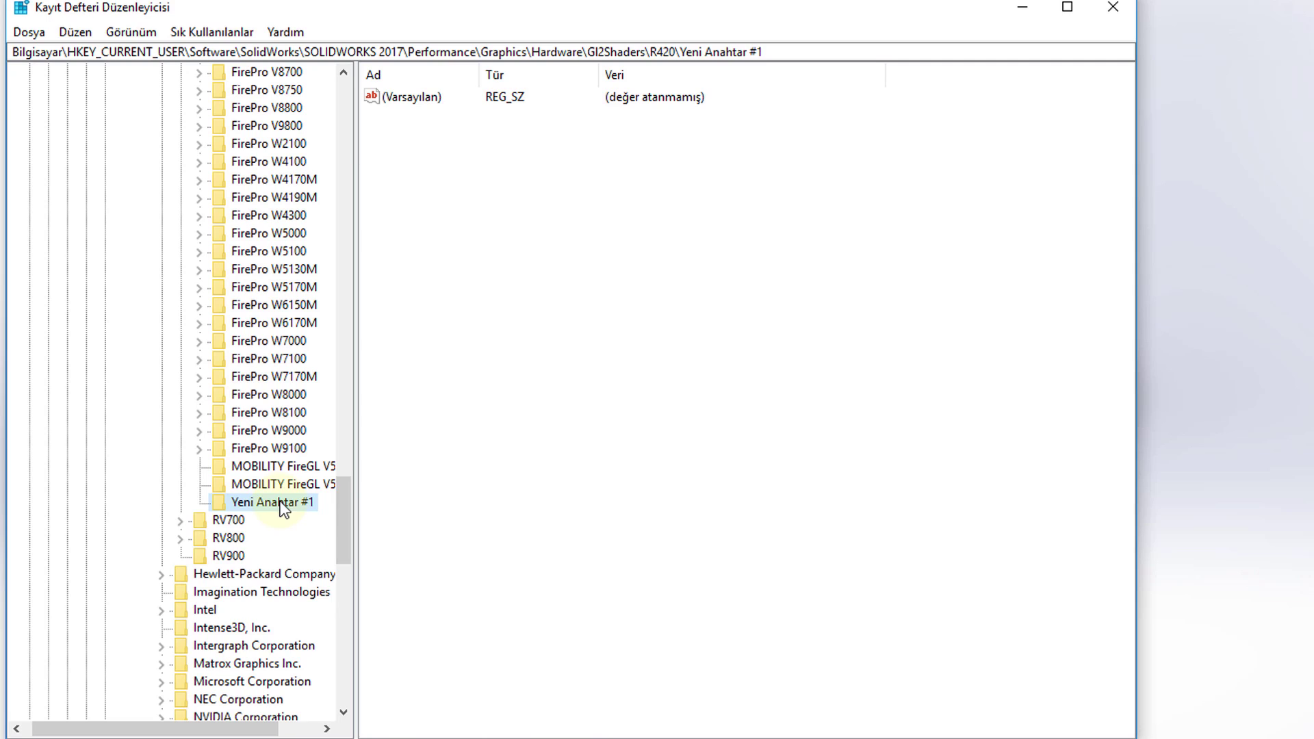
Step: Start renaming Yeni Anahtar #1 and try pasting the card name, then cancel
{"action": "left_click", "coordinate": [277, 504]}
{"action": "right_click", "coordinate": [276, 502]}
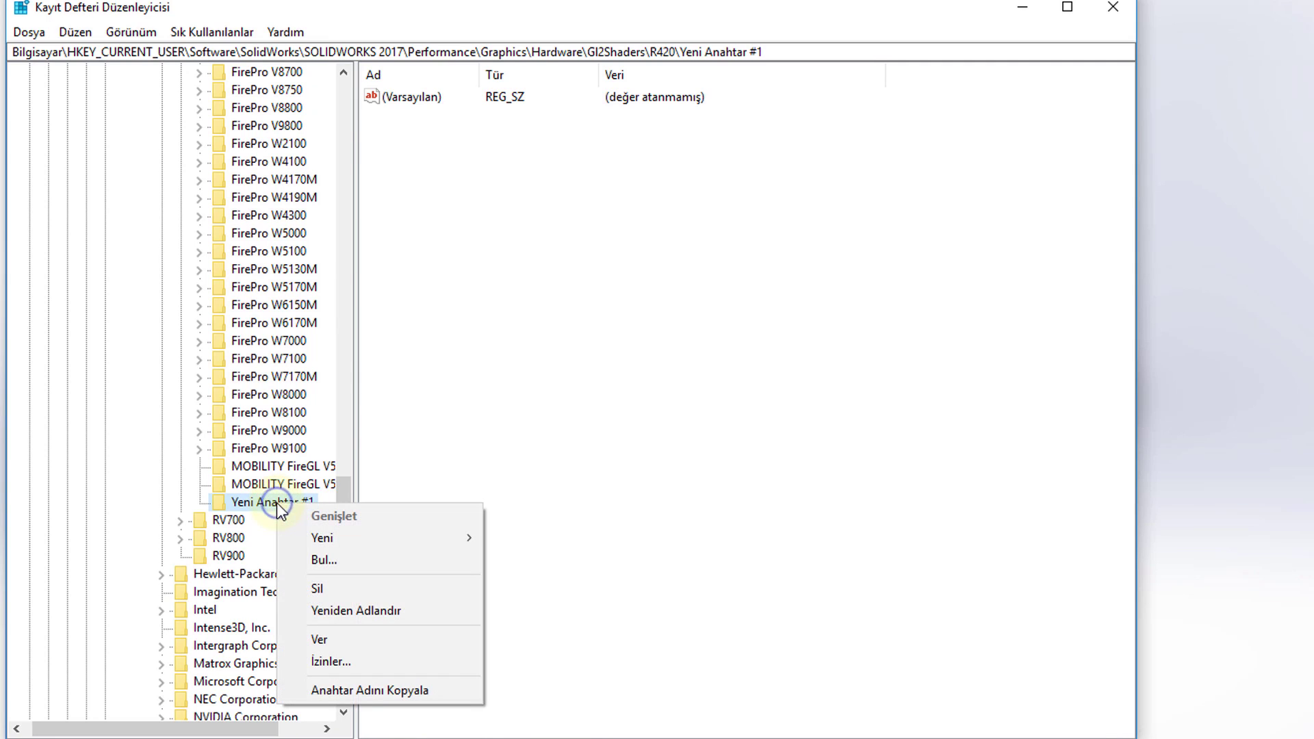
{"action": "left_click", "coordinate": [394, 609]}
{"action": "key", "text": "ctrl+v"}
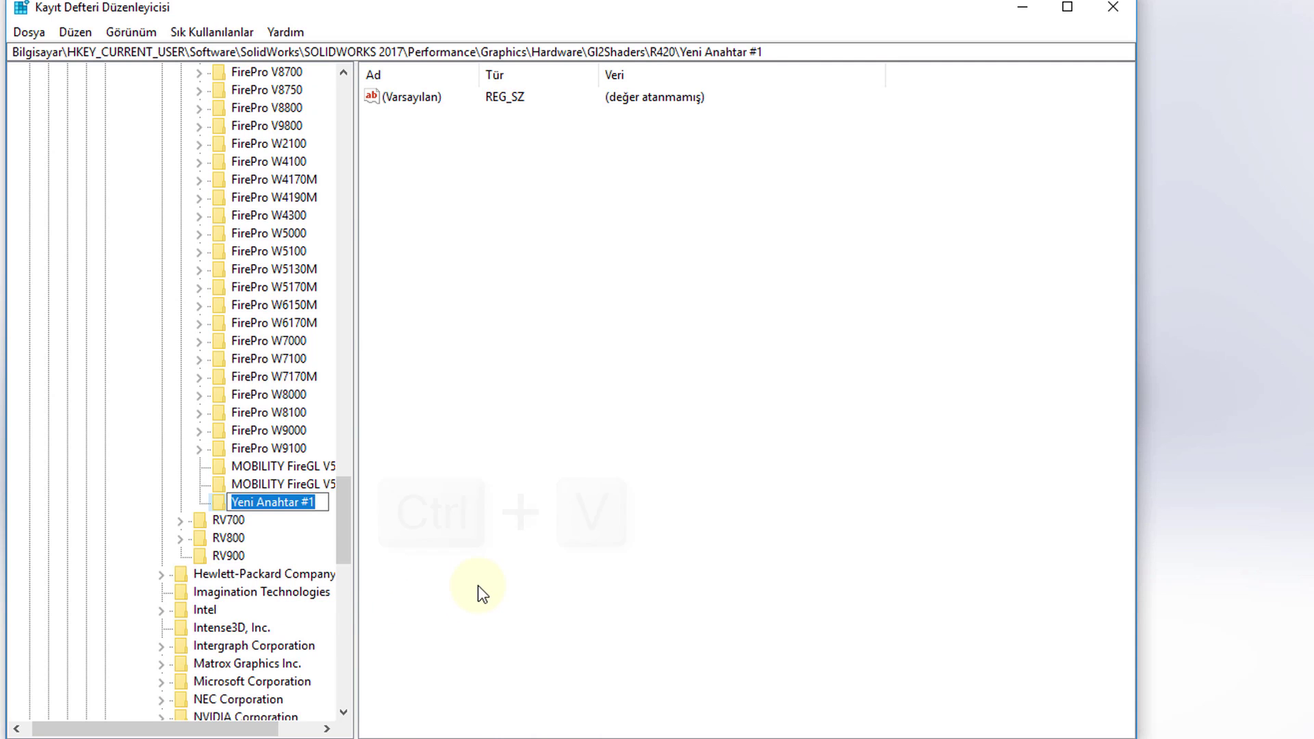
{"action": "key", "text": "ctrl+v"}
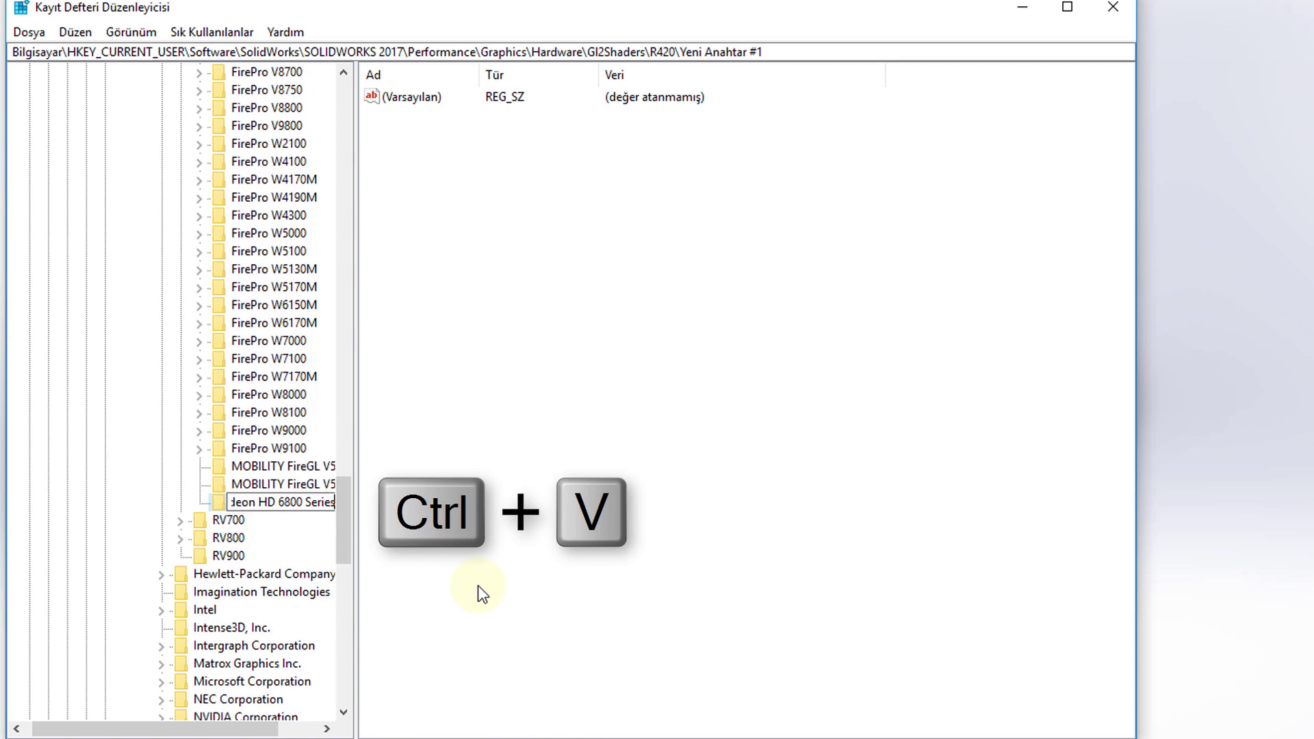
{"action": "key", "text": "Escape"}
Step: Retry the rename with a context-menu paste and widen the key tree, then cancel
{"action": "right_click", "coordinate": [269, 504]}
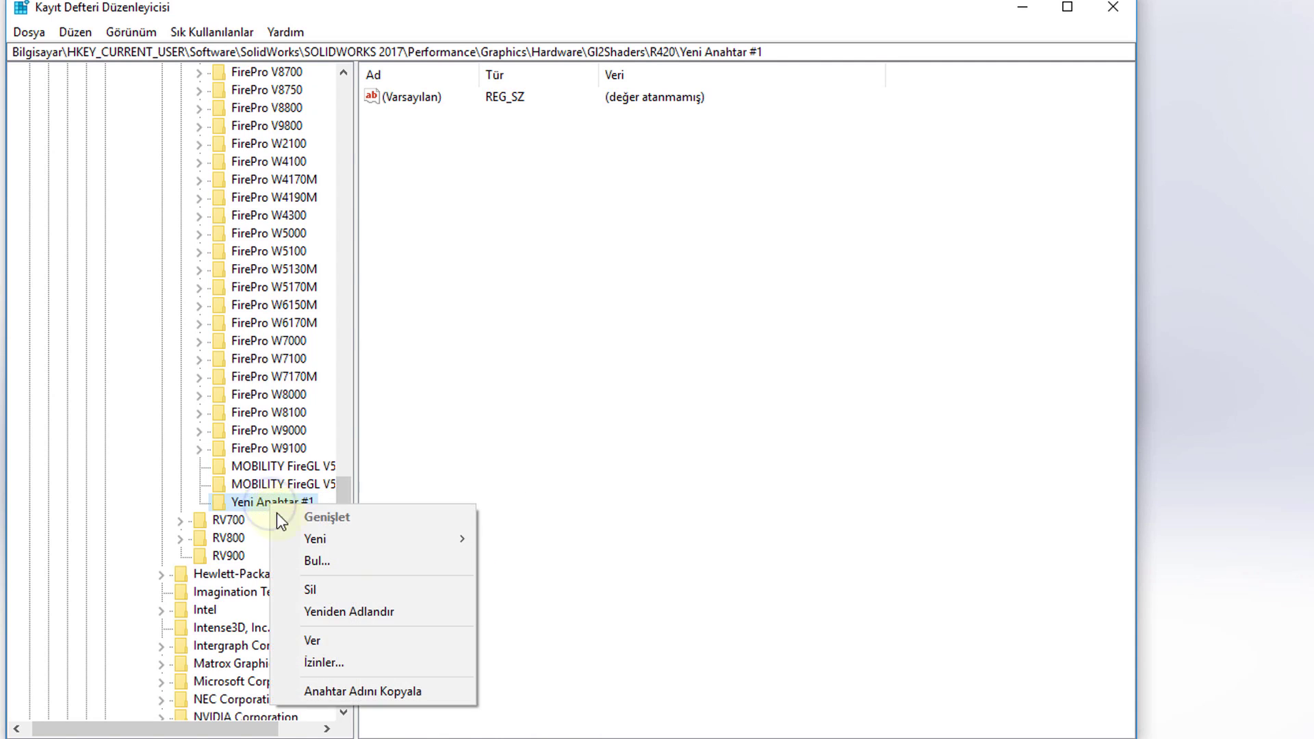
{"action": "left_click", "coordinate": [388, 613]}
{"action": "right_click", "coordinate": [277, 502]}
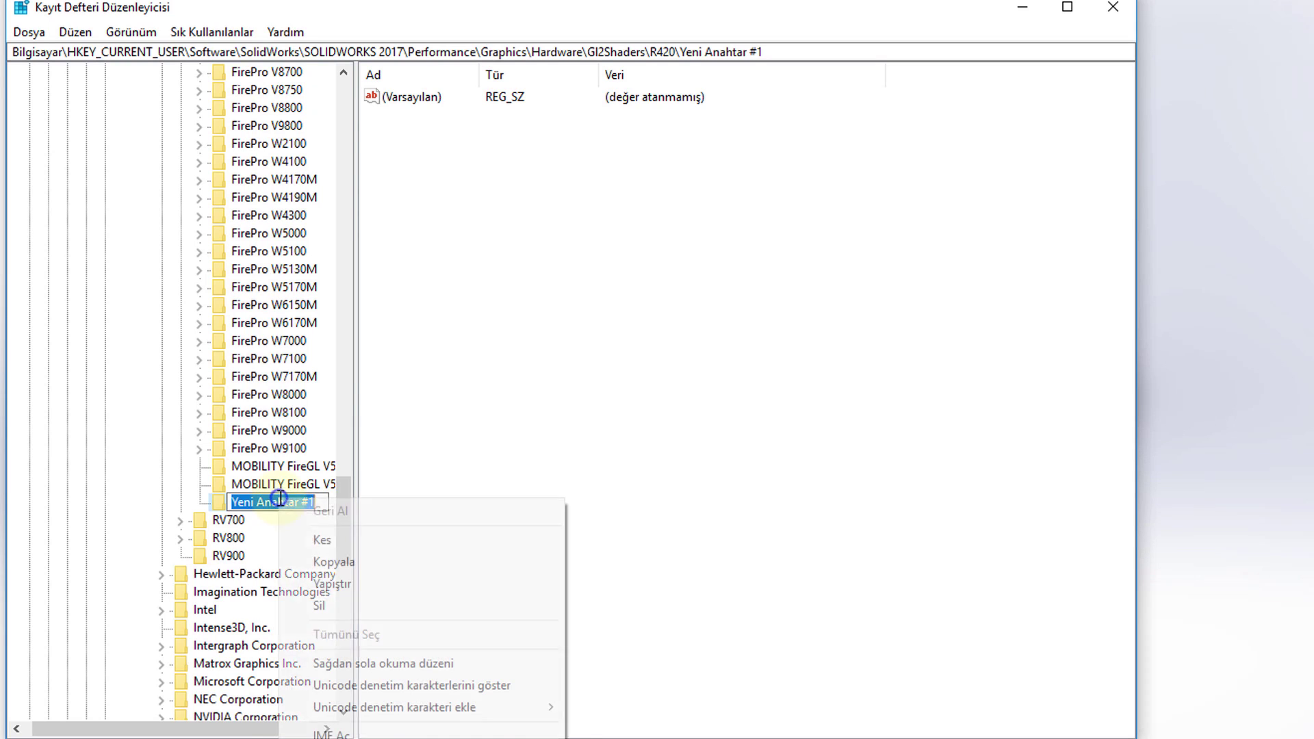
{"action": "left_click", "coordinate": [411, 586]}
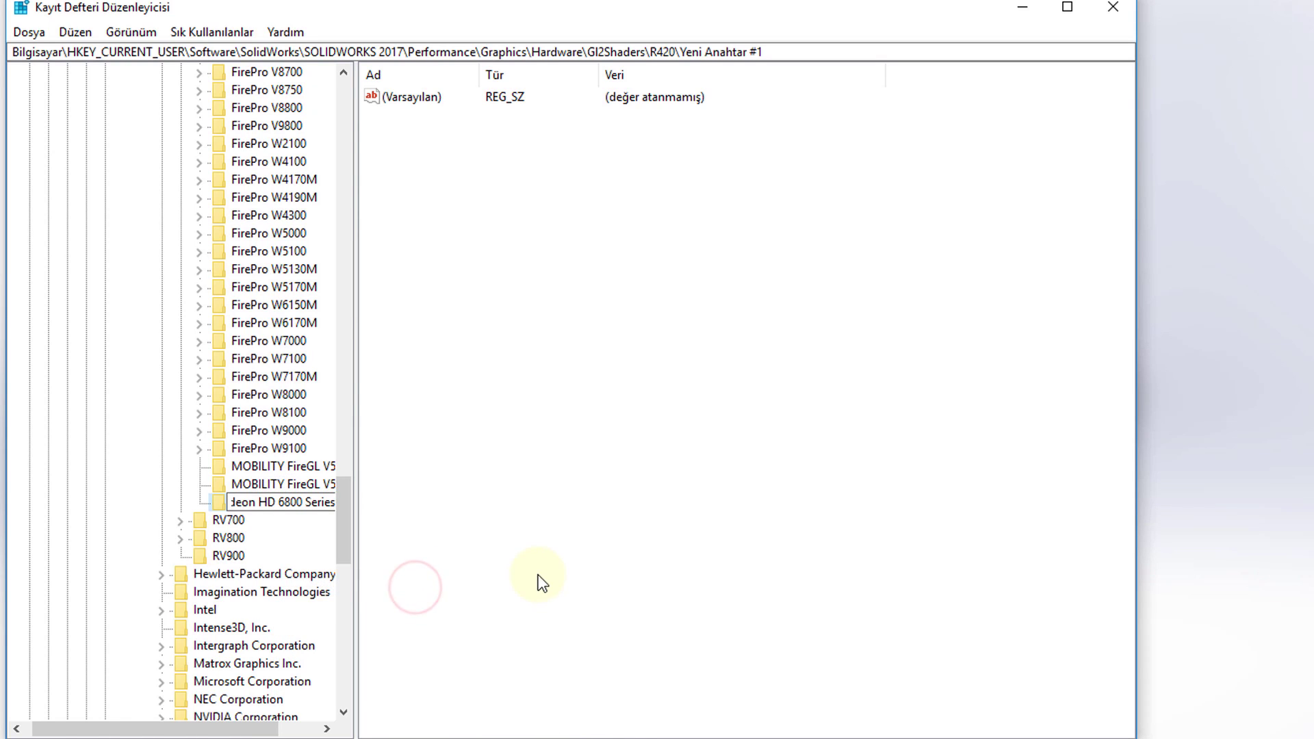
{"action": "left_click_drag", "start_coordinate": [352, 503], "coordinate": [445, 500]}
{"action": "key", "text": "Escape"}
Step: Rename the key to 'AMD Radeon HD 6800 Series' and confirm it
{"action": "right_click", "coordinate": [291, 504]}
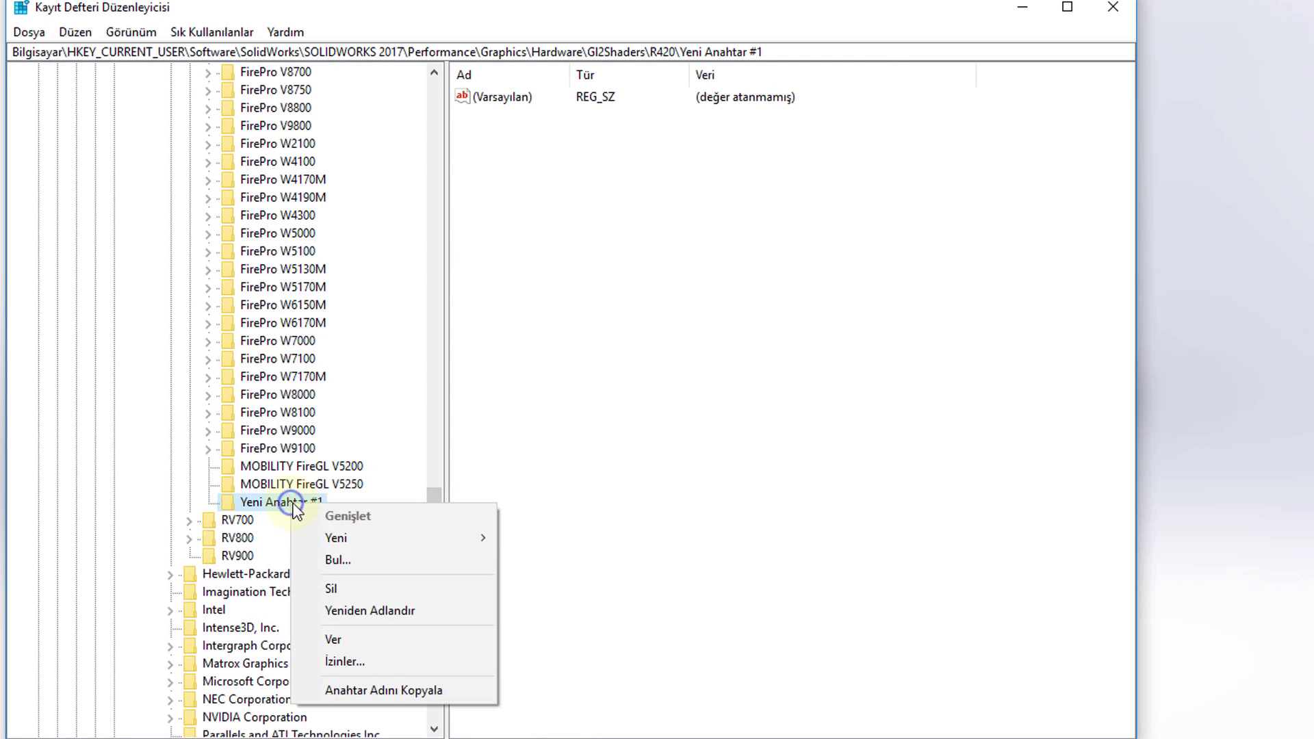
{"action": "left_click", "coordinate": [394, 610]}
{"action": "right_click", "coordinate": [297, 511]}
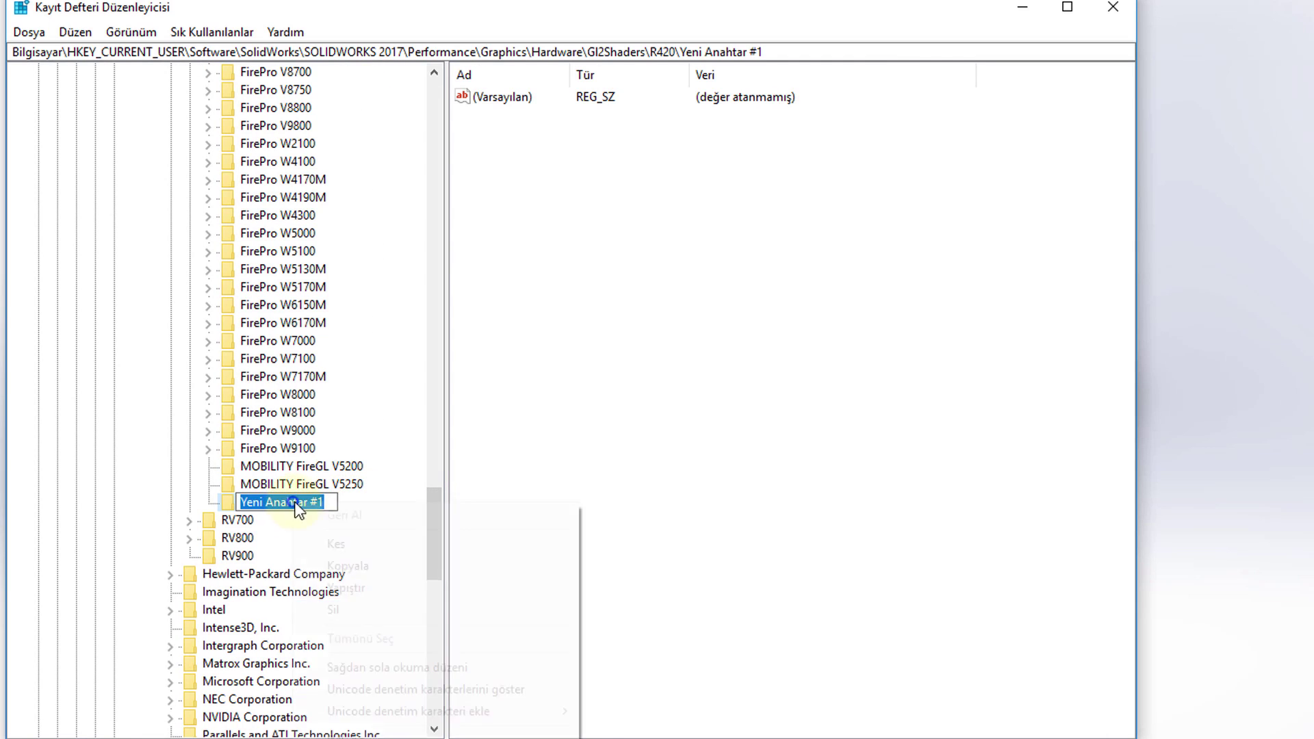
{"action": "left_click", "coordinate": [421, 592]}
{"action": "key", "text": "Return"}
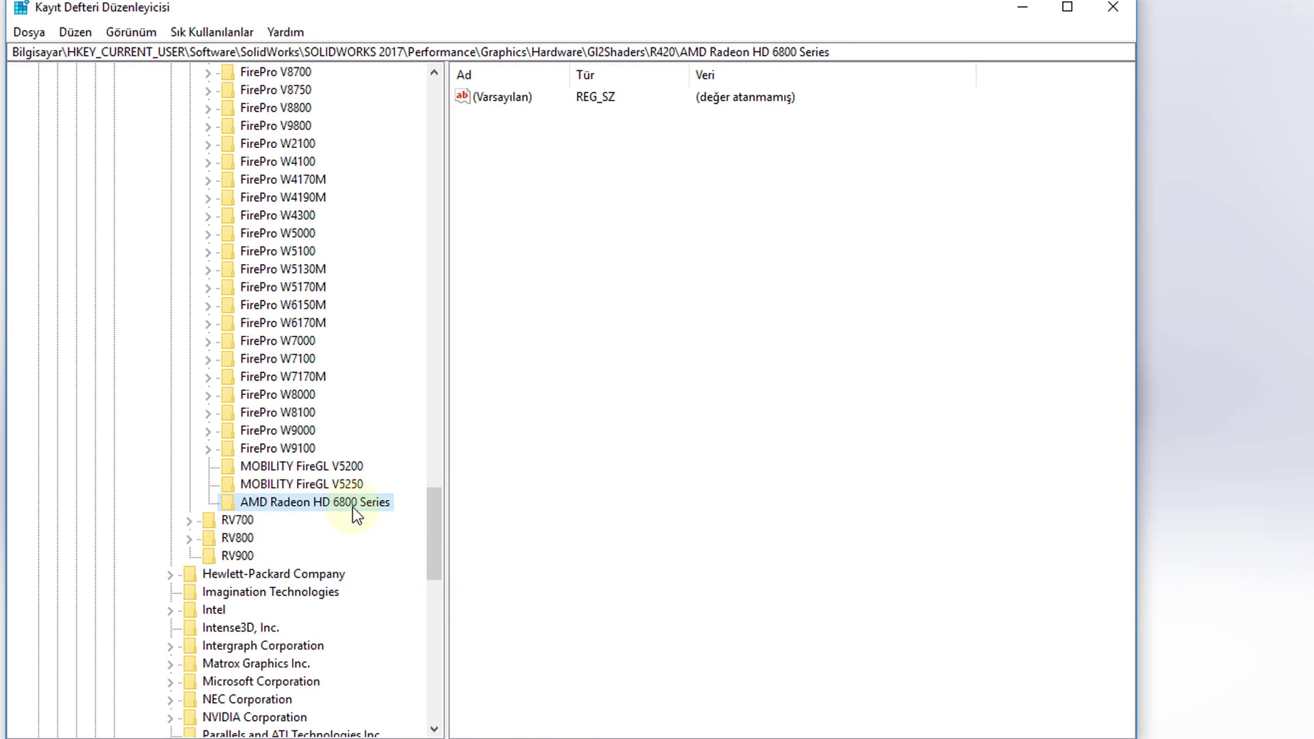
{"action": "mouse_move", "coordinate": [434, 524]}
{"action": "left_mouse_down"}
{"action": "mouse_move", "coordinate": [436, 512]}
{"action": "mouse_move", "coordinate": [435, 551]}
{"action": "mouse_move", "coordinate": [438, 487]}
{"action": "mouse_move", "coordinate": [438, 523]}
{"action": "left_mouse_up"}
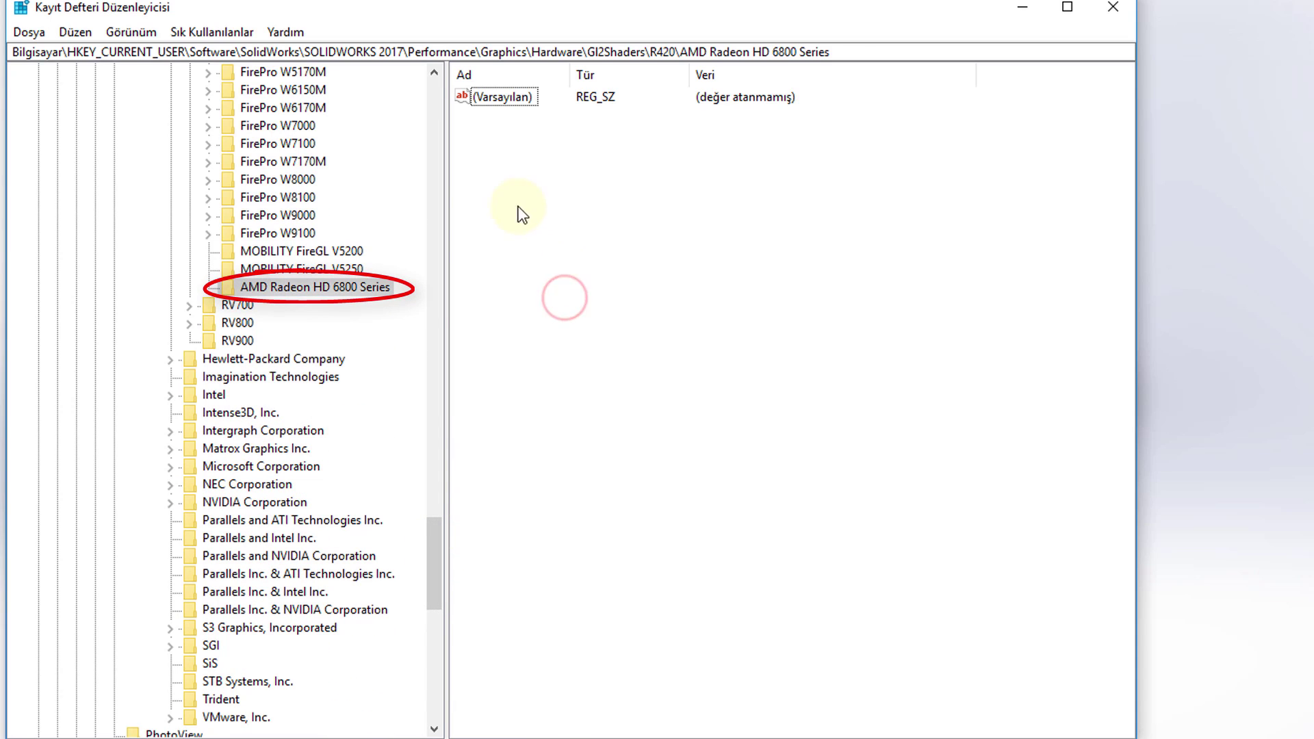
Step: Add a 32-bit DWORD value named Workarounds to the AMD Radeon HD 6800 Series key
{"action": "right_click", "coordinate": [510, 179]}
{"action": "mouse_move", "coordinate": [560, 190]}
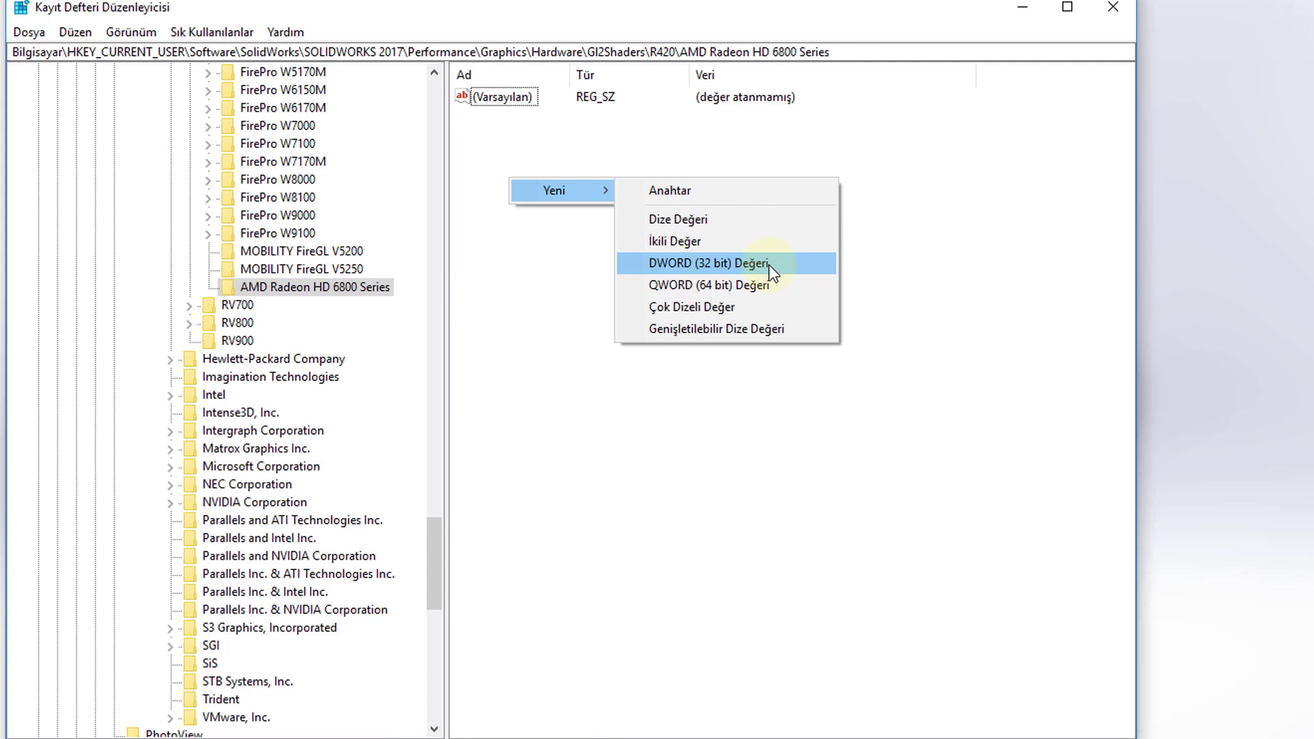
{"action": "left_click", "coordinate": [769, 264]}
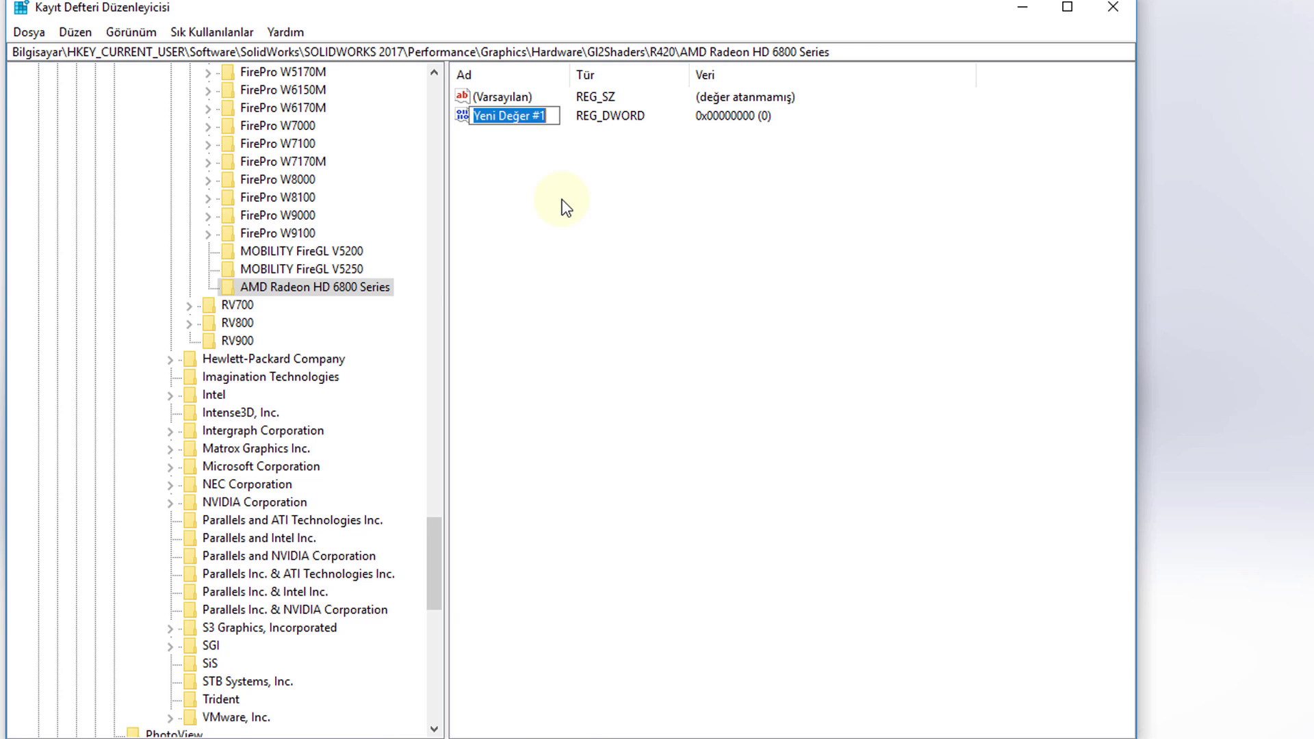
{"action": "type", "text": "Workarounds"}
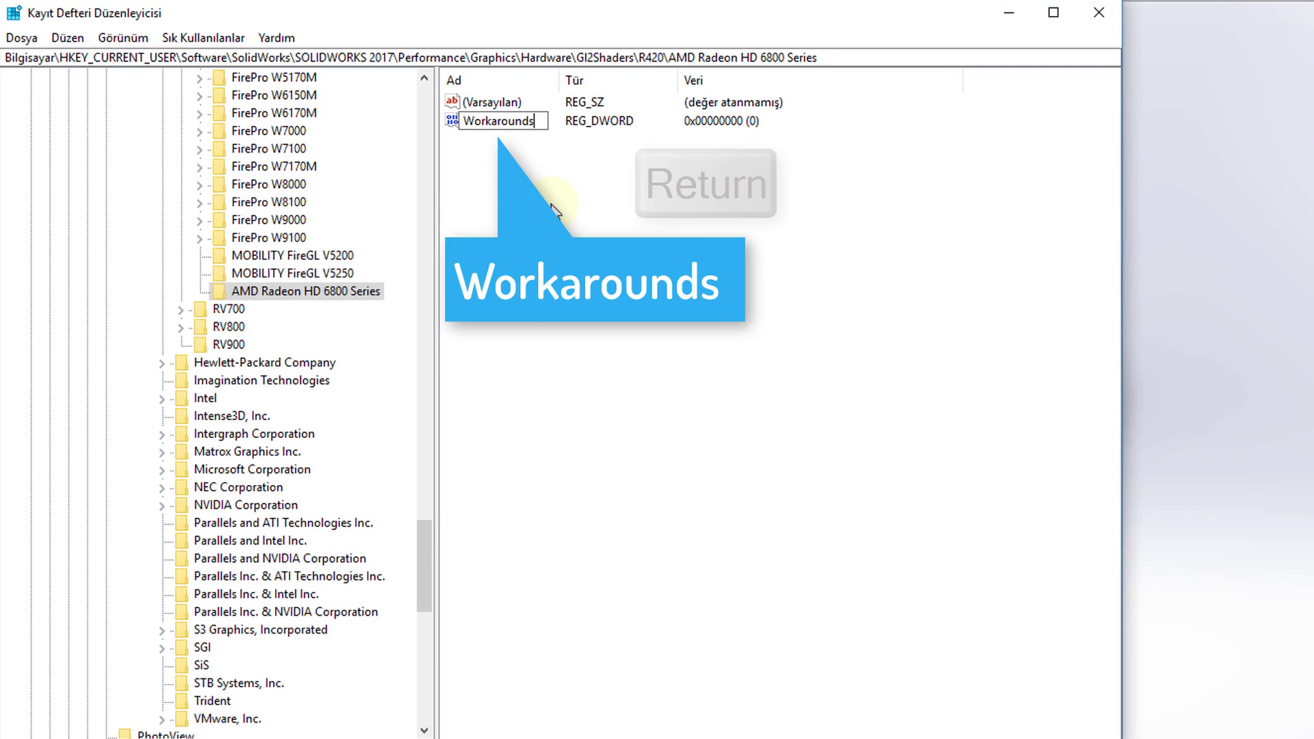
{"action": "key", "text": "Return"}
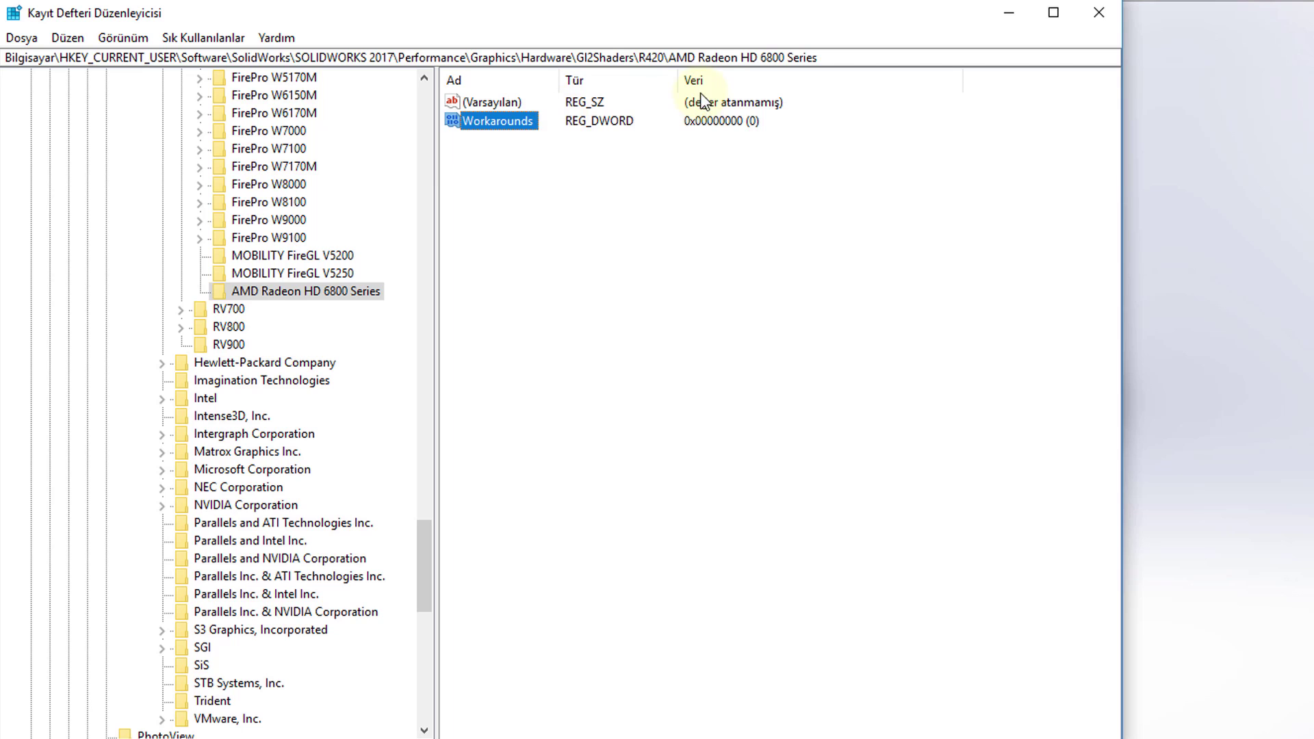
{"action": "double_click", "coordinate": [492, 123]}
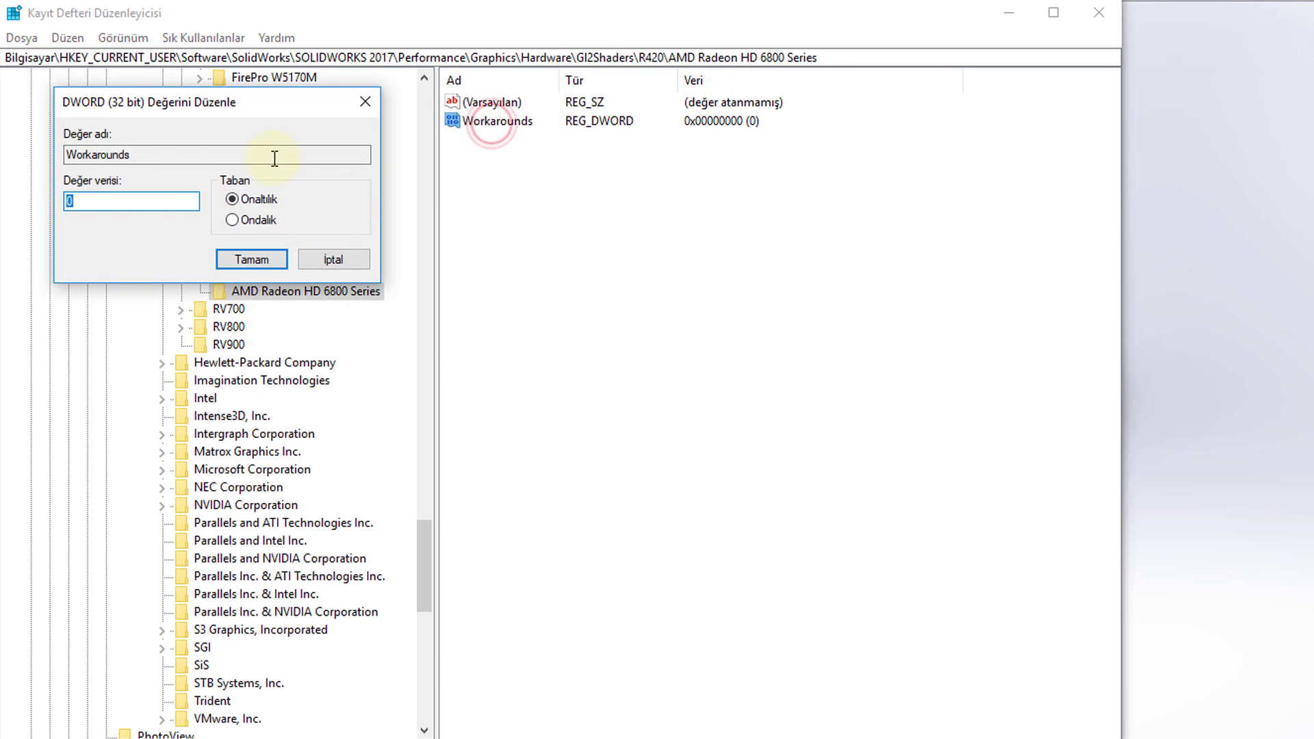
{"action": "mouse_move", "coordinate": [254, 106]}
{"action": "left_mouse_down"}
{"action": "mouse_move", "coordinate": [663, 210]}
{"action": "mouse_move", "coordinate": [769, 182]}
{"action": "left_mouse_up"}
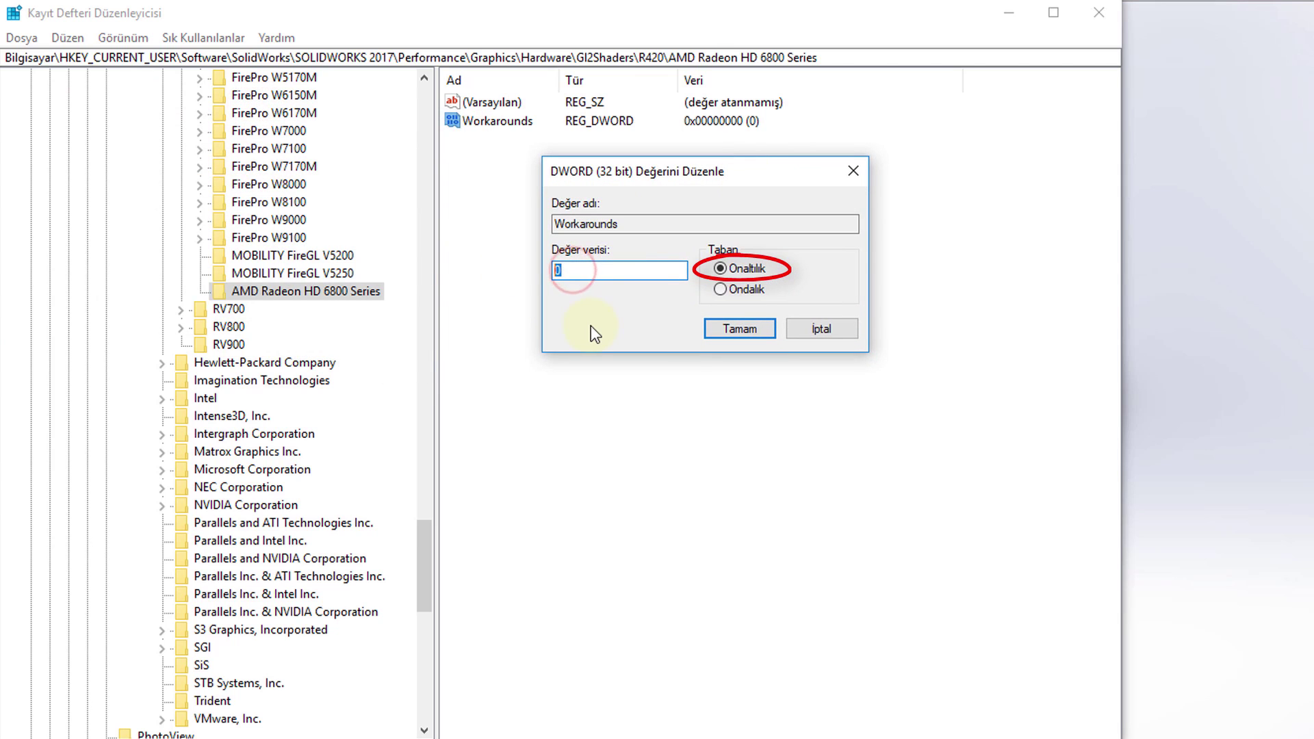
{"action": "left_click", "coordinate": [713, 274]}
{"action": "double_click", "coordinate": [597, 270]}
{"action": "type", "text": "30"}
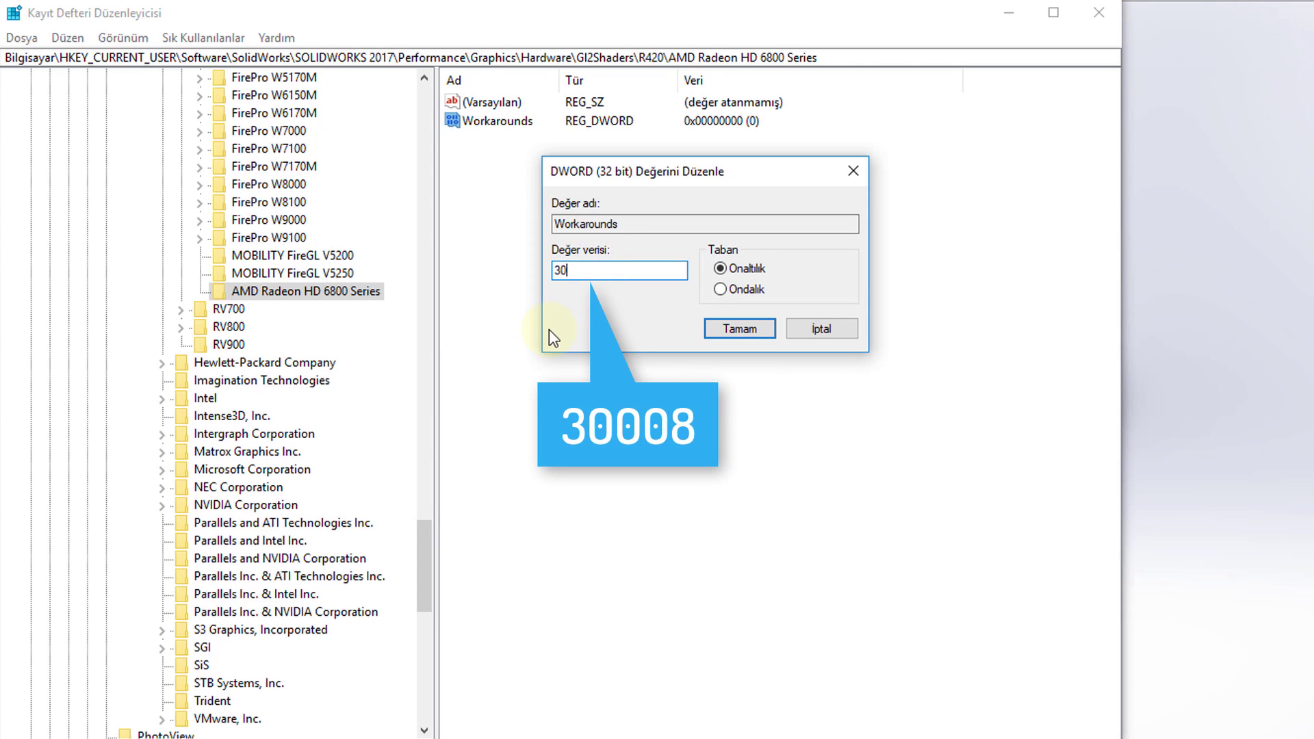
{"action": "type", "text": "008"}
{"action": "left_click", "coordinate": [739, 328]}
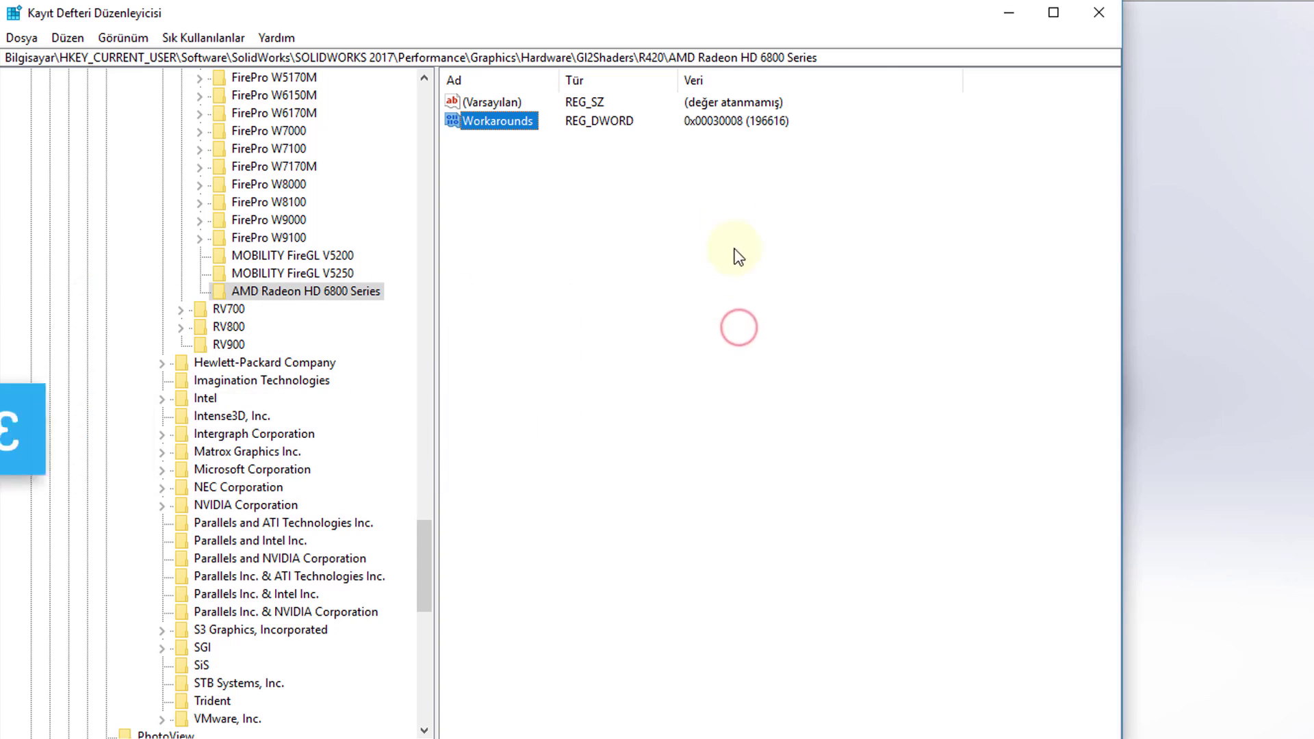
{"action": "left_click", "coordinate": [702, 123]}
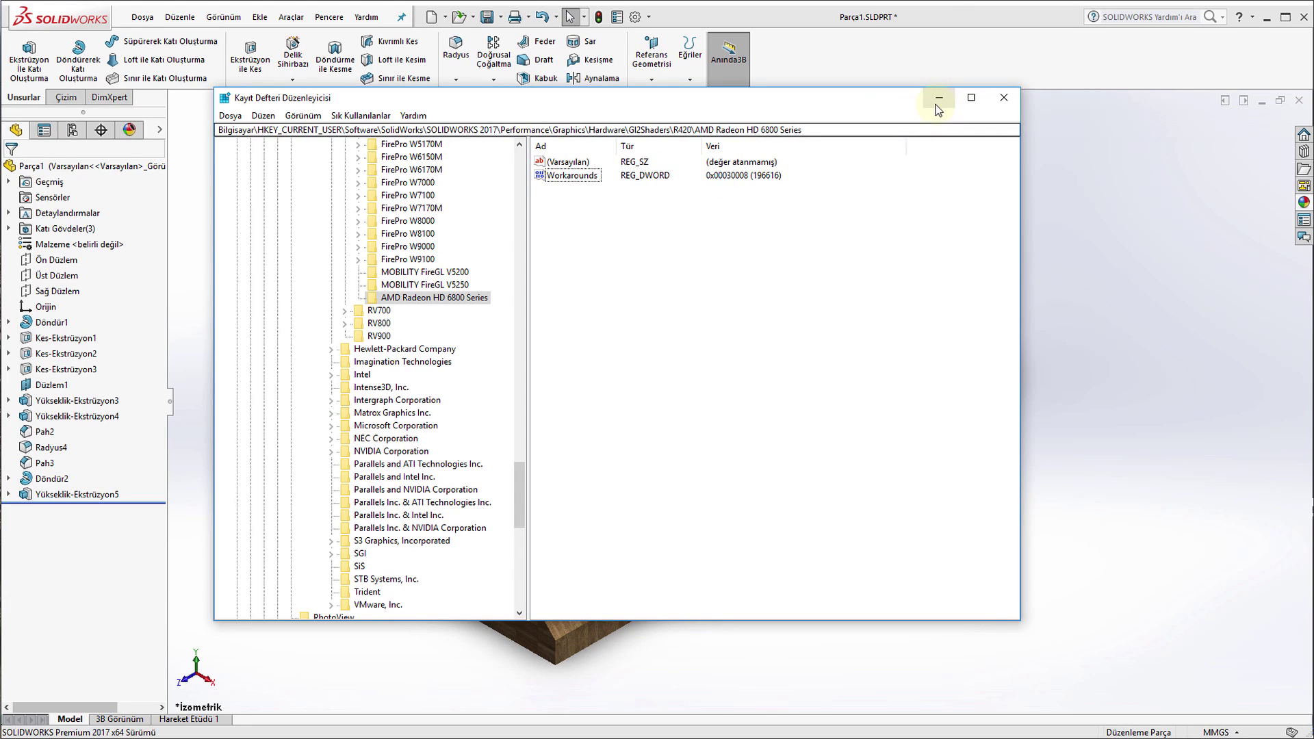
Step: Return to SOLIDWORKS, find RealView still unavailable, and close Parça1 without saving
{"action": "left_click", "coordinate": [939, 100]}
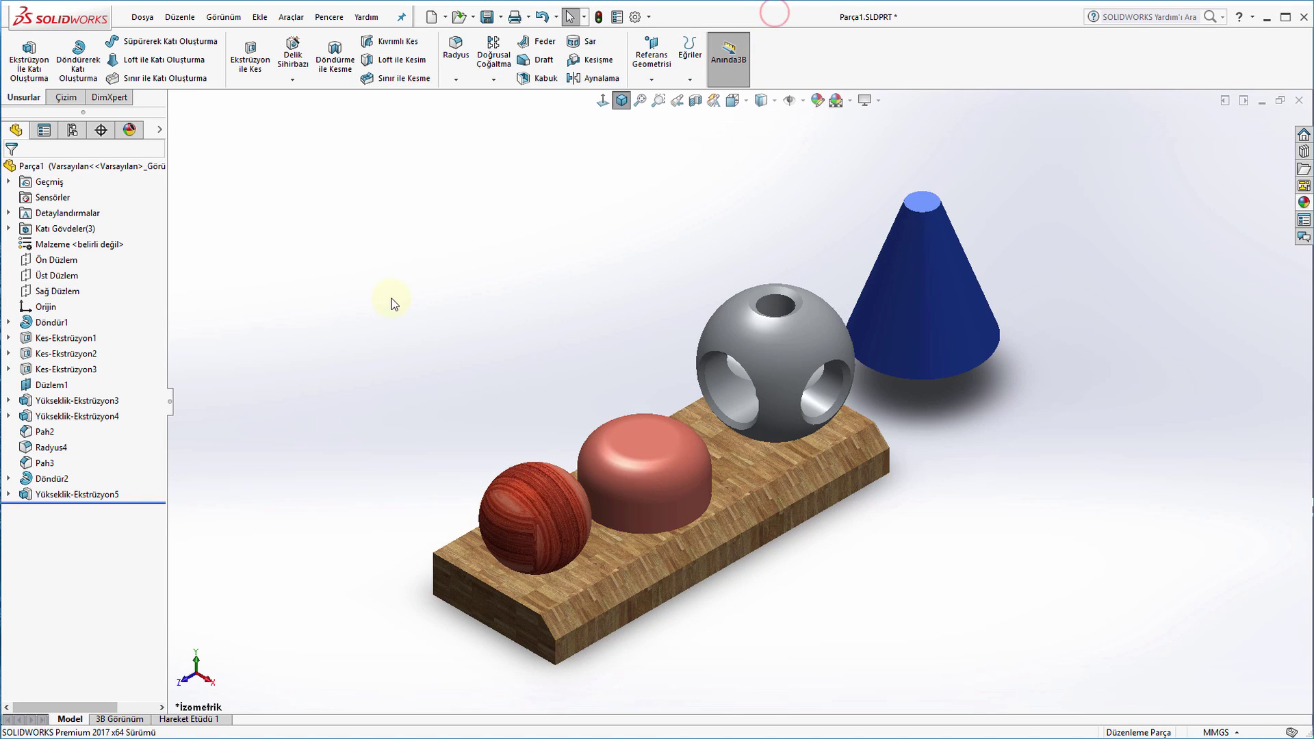
{"action": "left_click", "coordinate": [224, 17]}
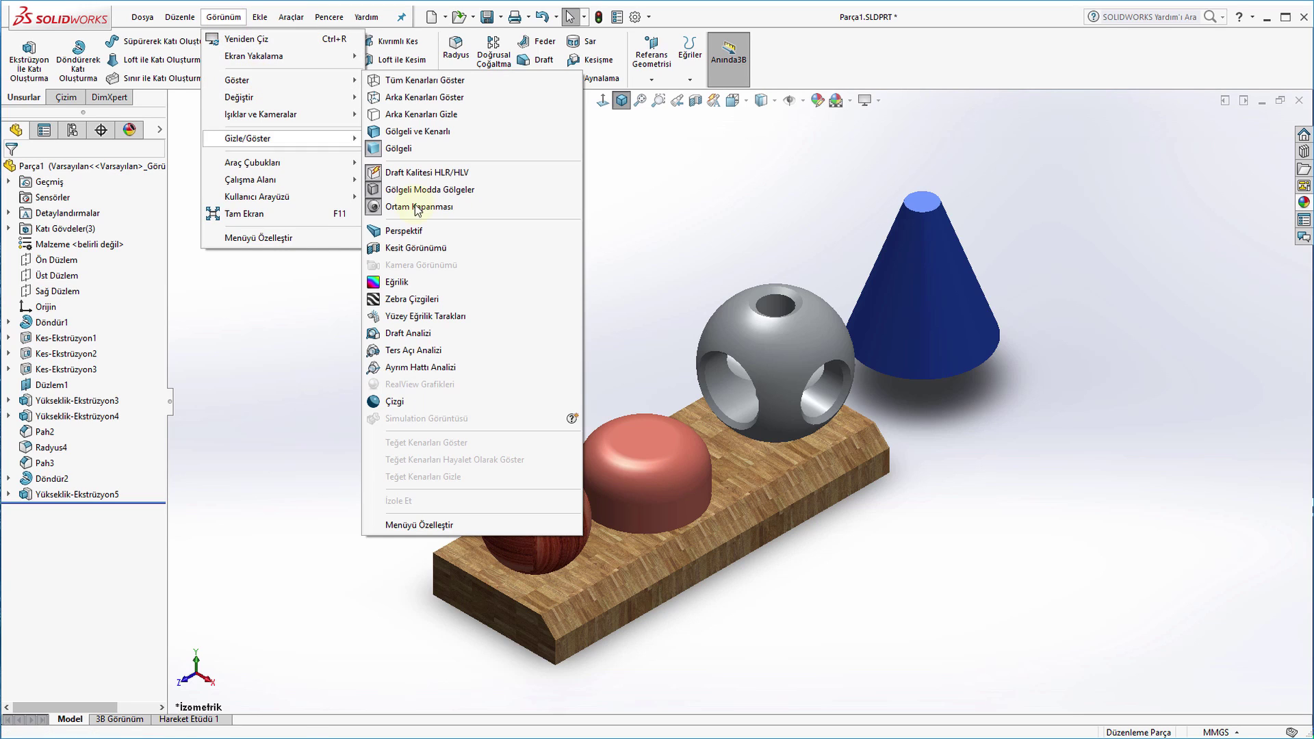
{"action": "mouse_move", "coordinate": [236, 80]}
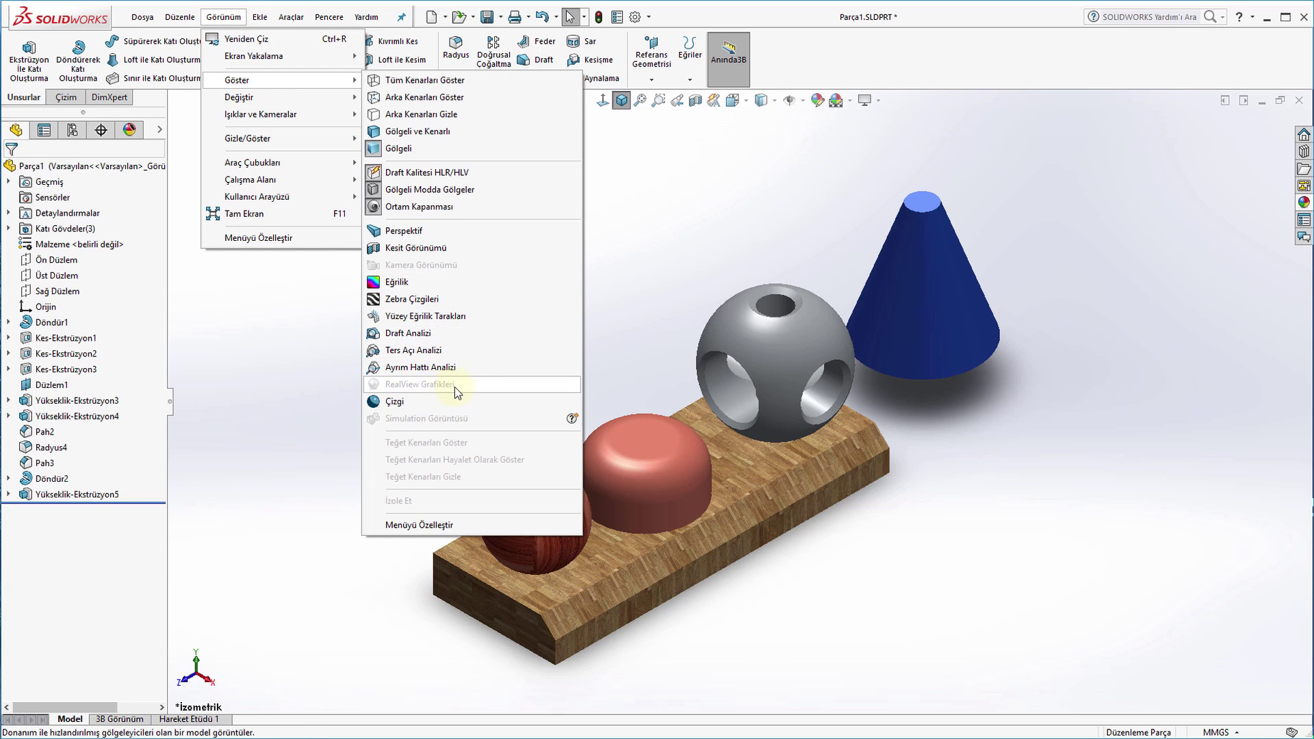
{"action": "left_click", "coordinate": [303, 379]}
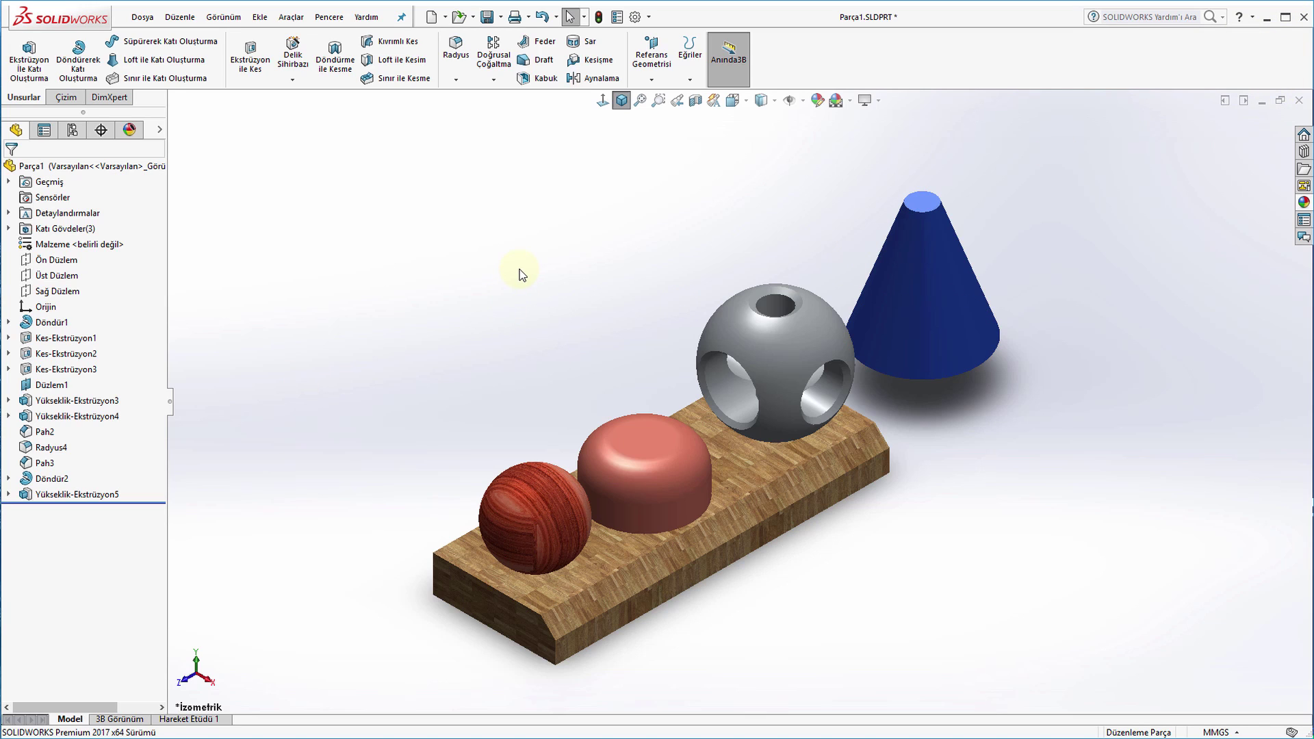
{"action": "left_click", "coordinate": [1298, 101]}
{"action": "left_click", "coordinate": [645, 392]}
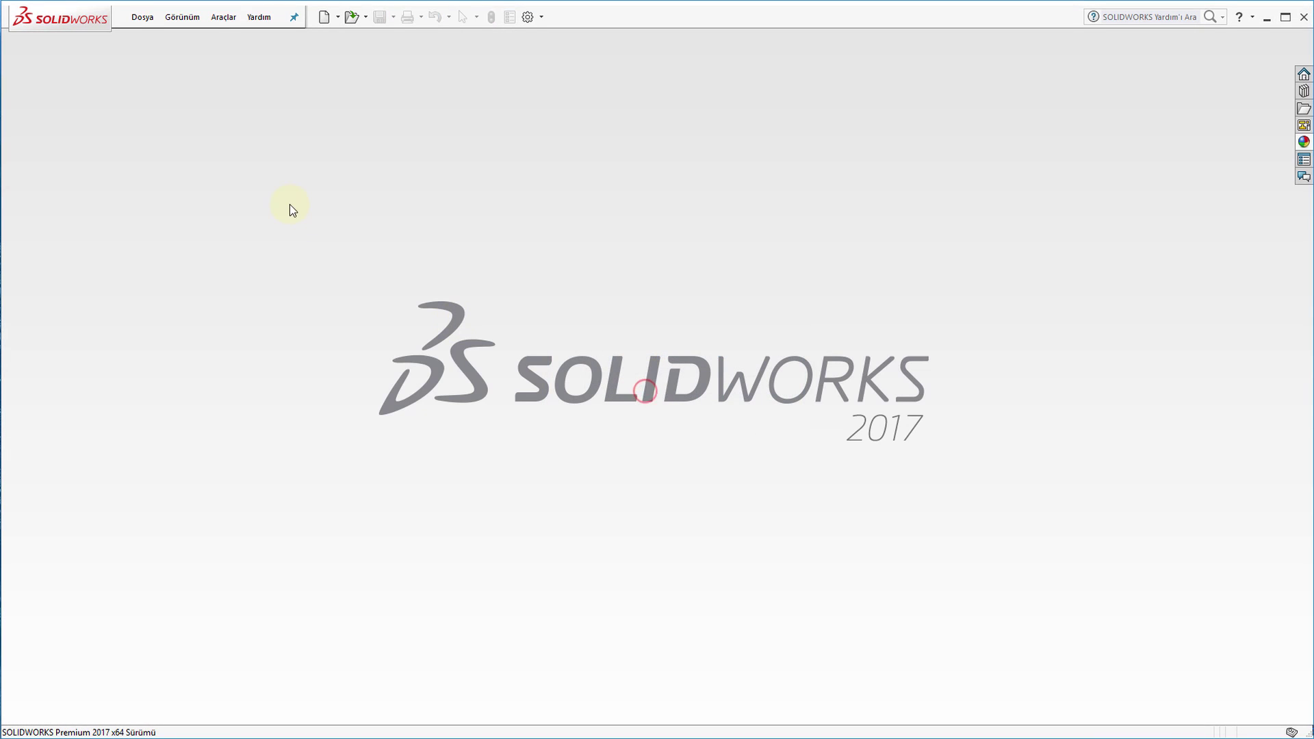
Step: Reopen Parça1.SLDPRT from recent files and switch RealView Graphics off
{"action": "left_click", "coordinate": [139, 22]}
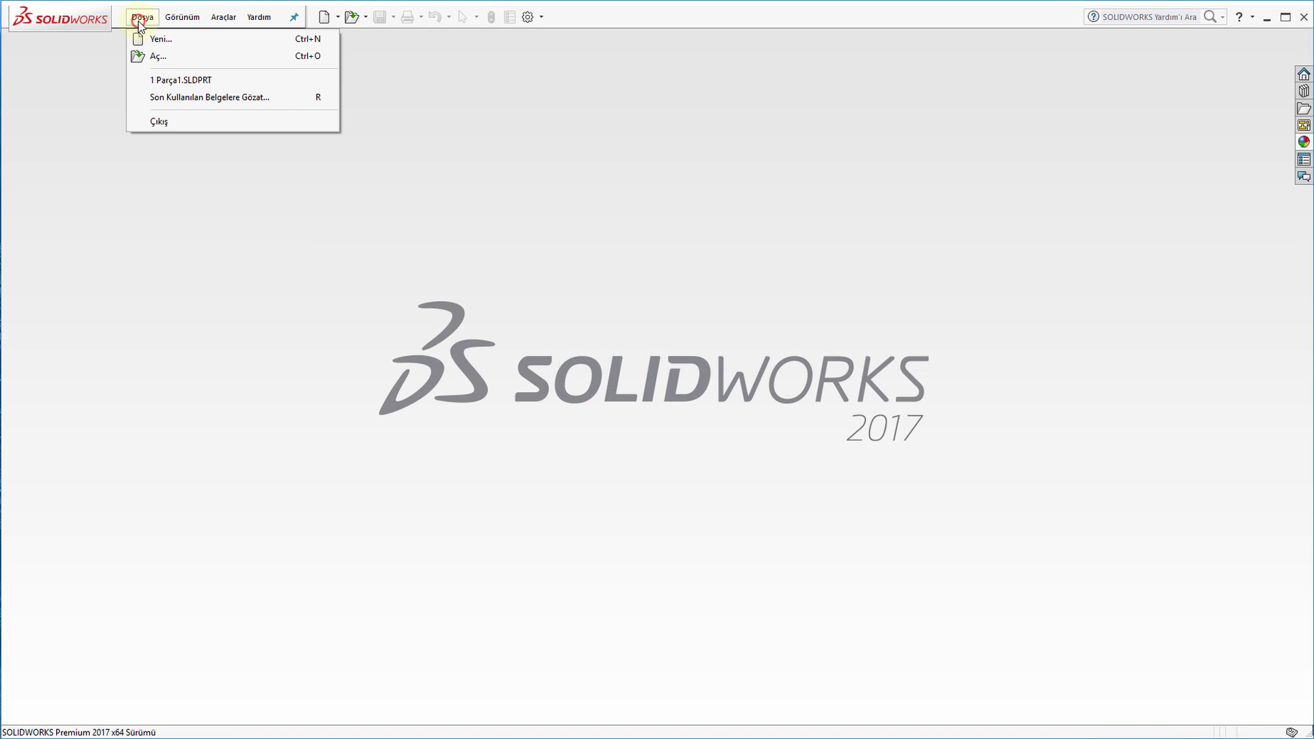
{"action": "left_click", "coordinate": [189, 82]}
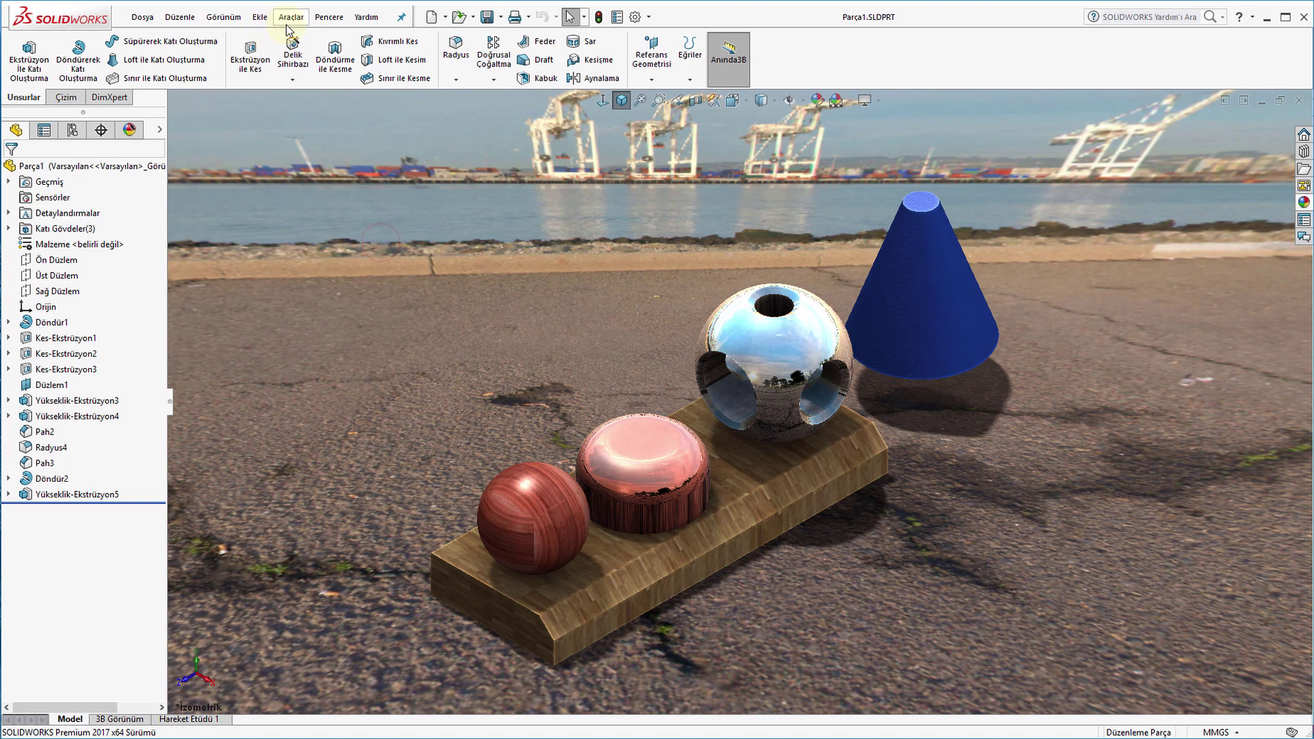
{"action": "left_click", "coordinate": [227, 18]}
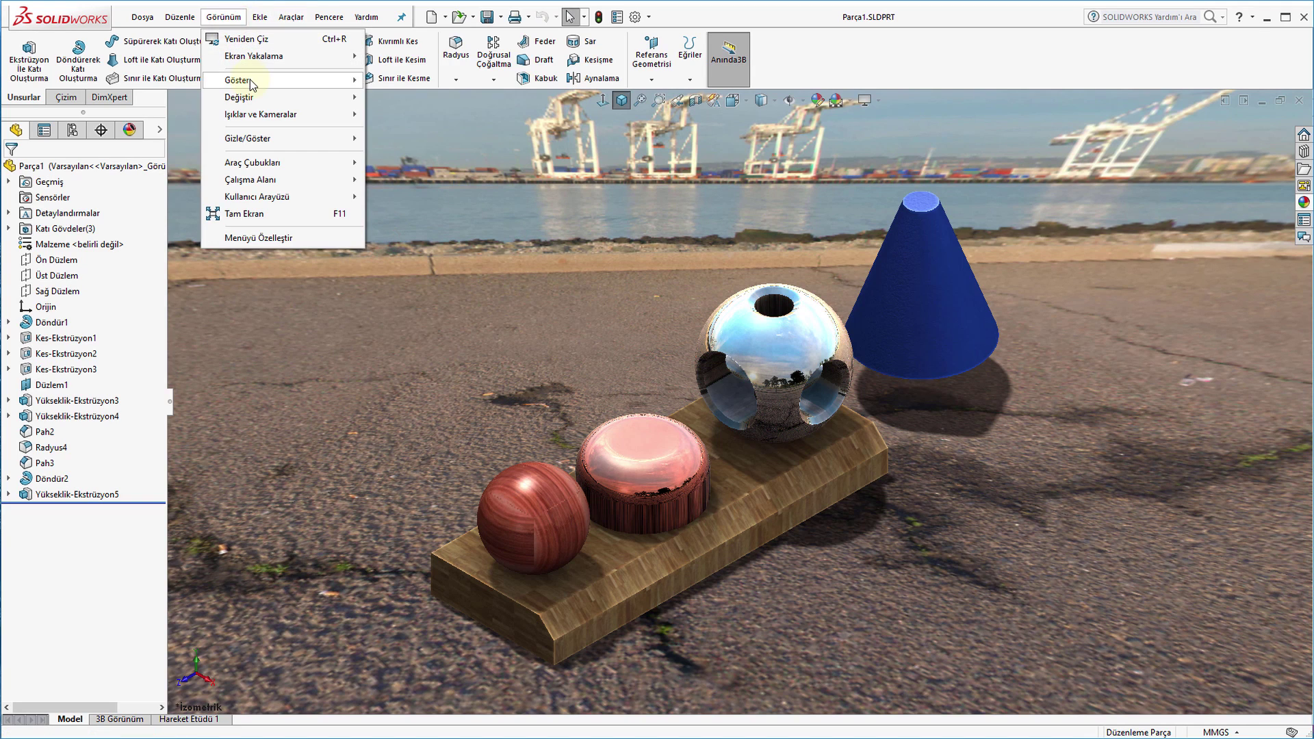
{"action": "mouse_move", "coordinate": [237, 80]}
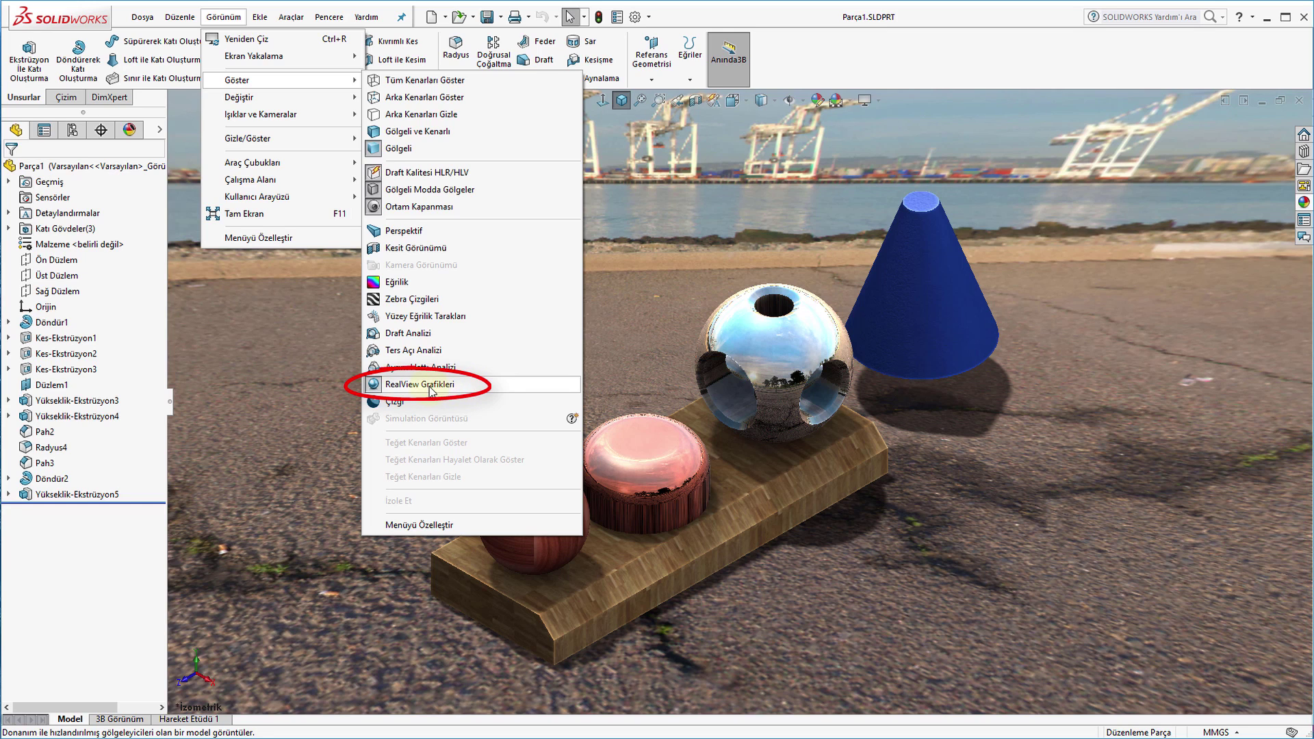
{"action": "left_click", "coordinate": [431, 385]}
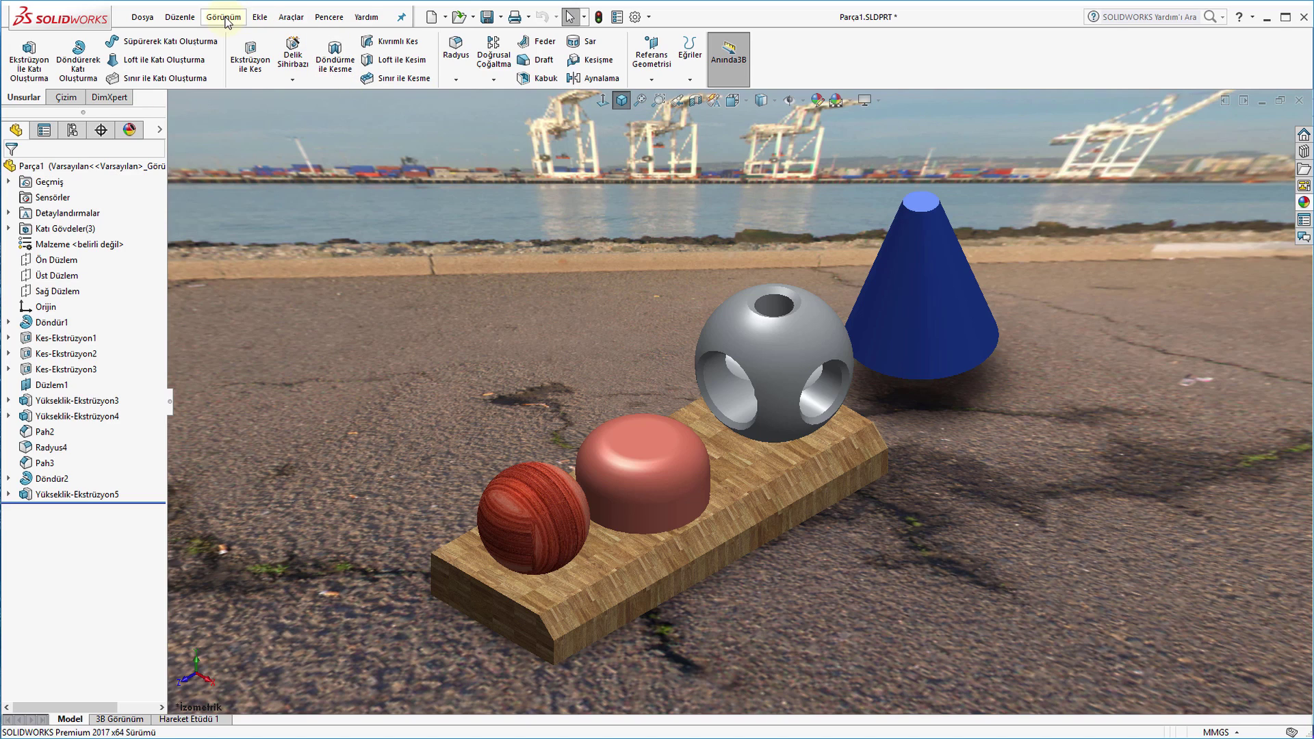
Step: Toggle RealView Graphics from the View Settings dropdown, leaving it enabled
{"action": "left_click", "coordinate": [879, 102]}
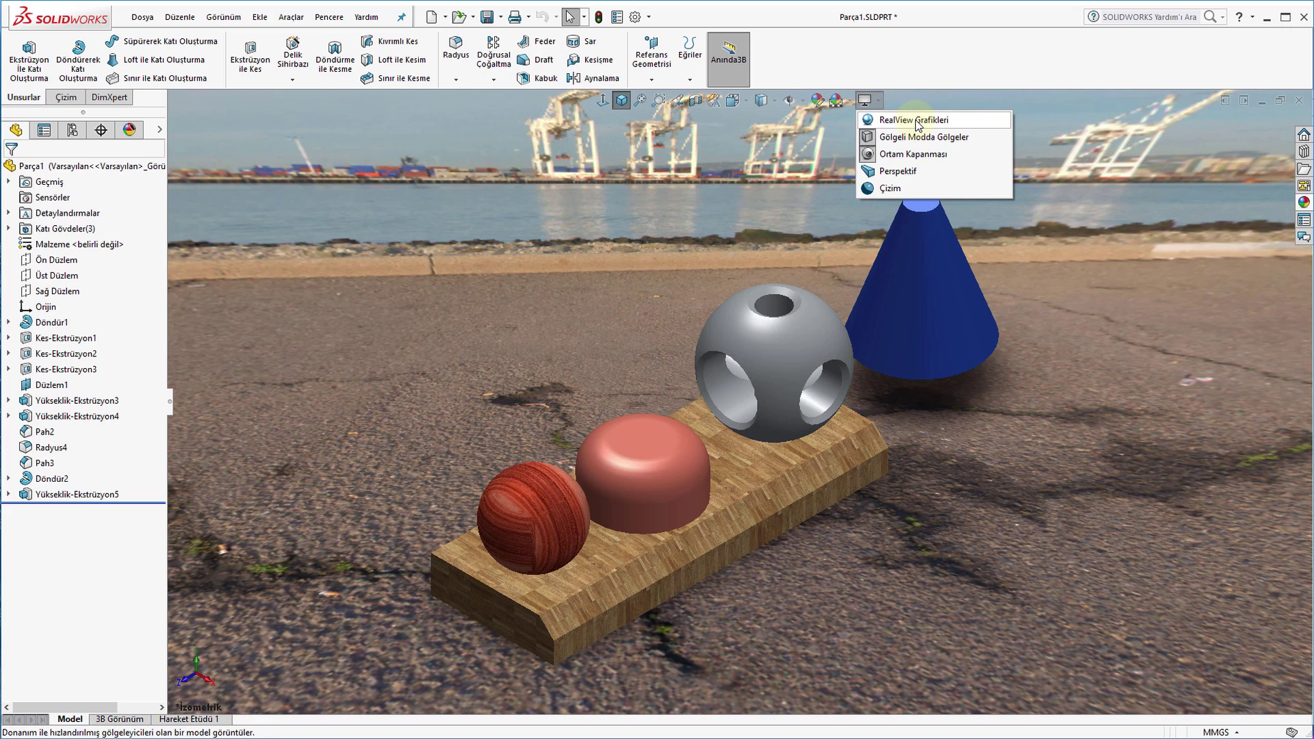
{"action": "left_click", "coordinate": [915, 121]}
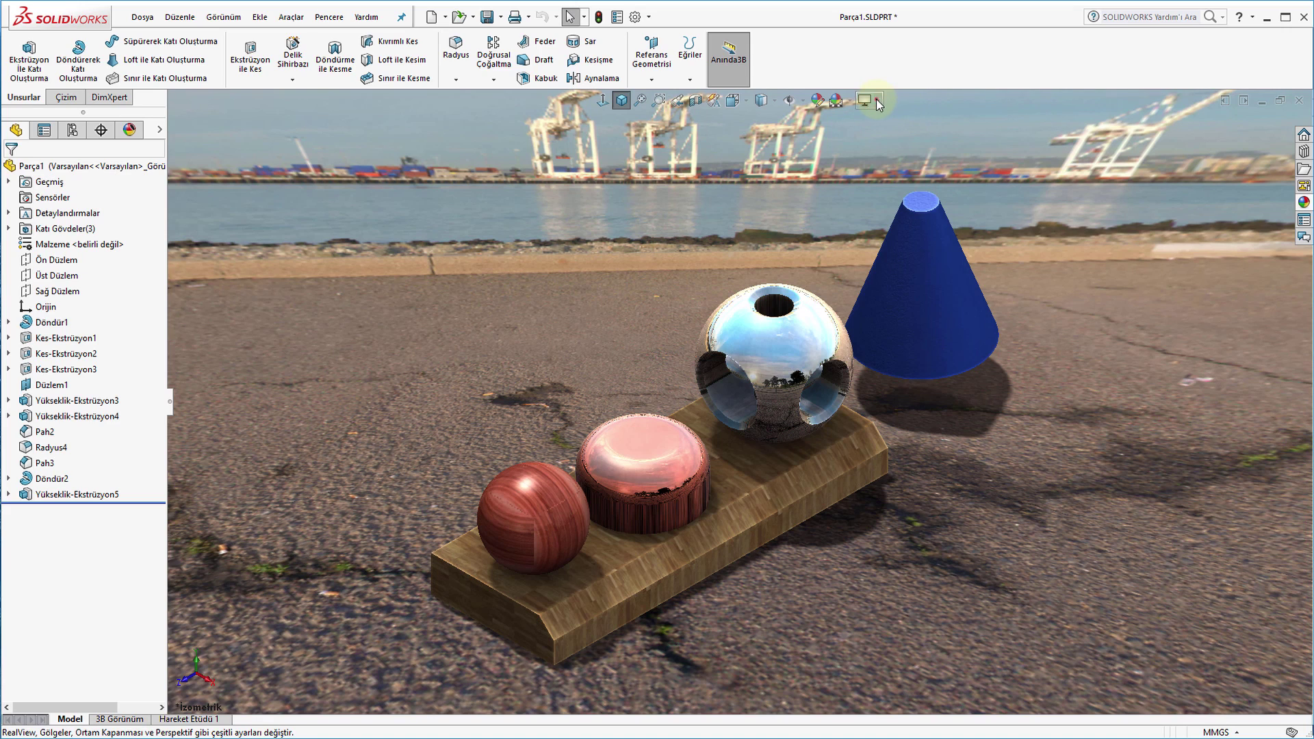
{"action": "left_click", "coordinate": [879, 103]}
{"action": "left_click", "coordinate": [920, 120]}
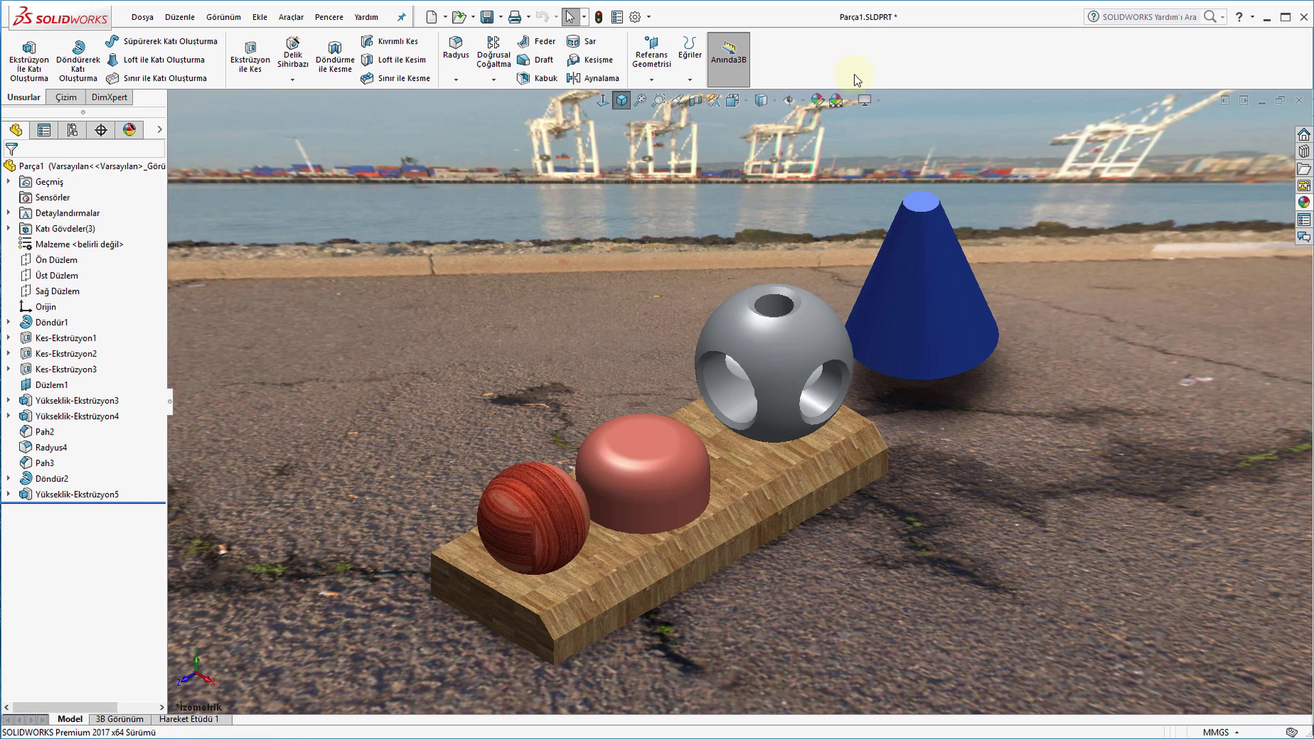
{"action": "left_click", "coordinate": [878, 101]}
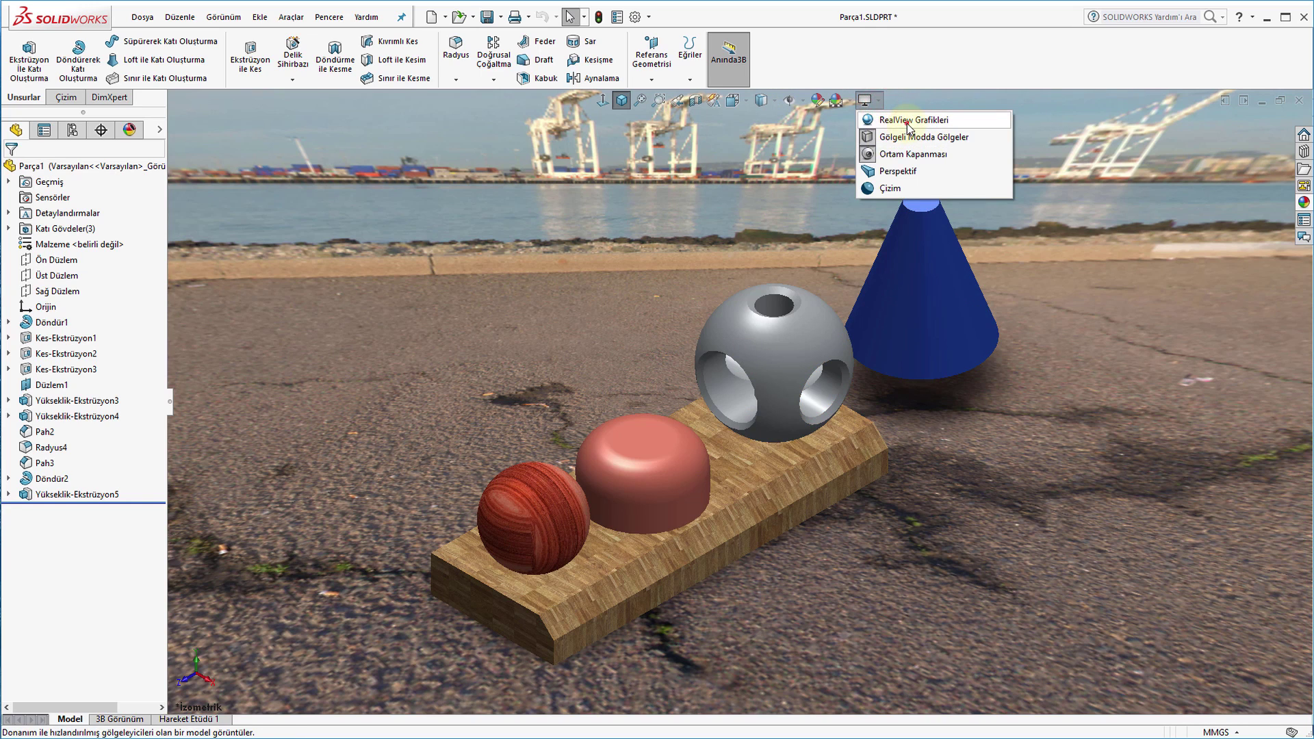
{"action": "left_click", "coordinate": [907, 122]}
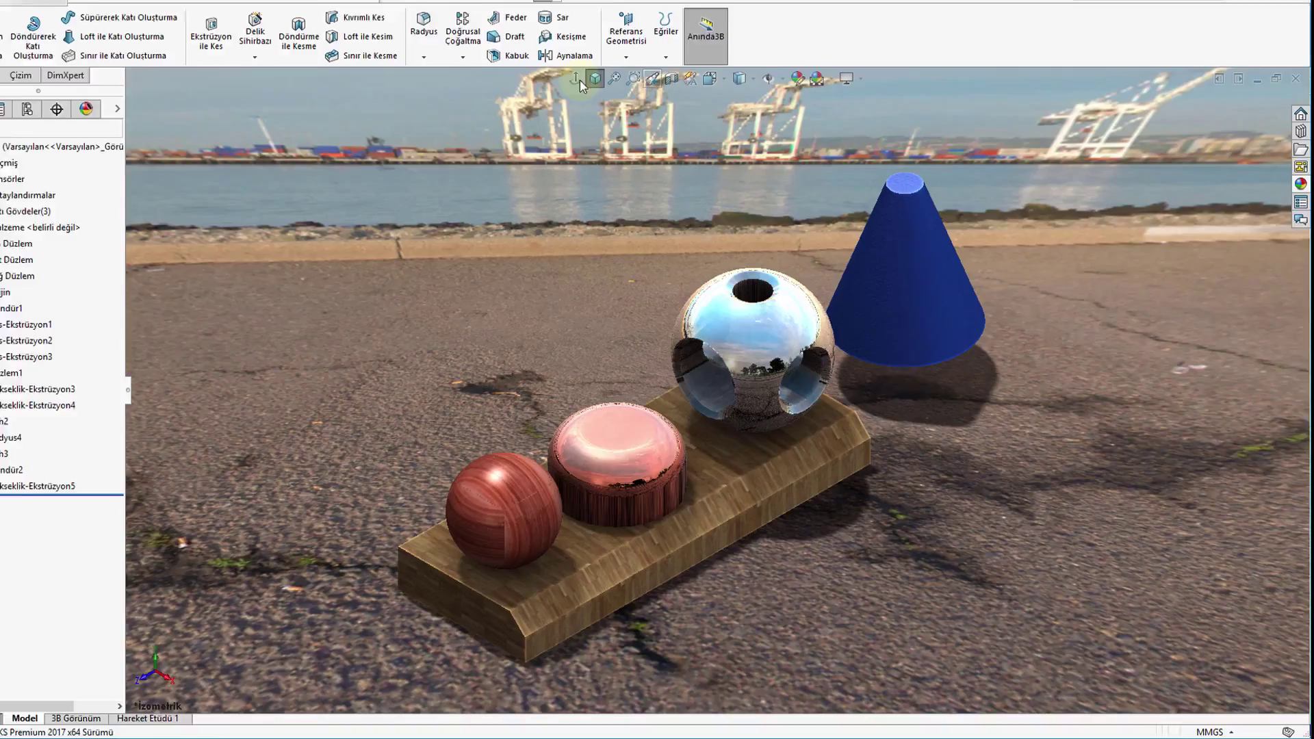
Step: Orbit, zoom and return to isometric to inspect the reflective chrome, copper and wood bodies
{"action": "mouse_move", "coordinate": [809, 411]}
{"action": "middle_mouse_down"}
{"action": "mouse_move", "coordinate": [669, 405]}
{"action": "mouse_move", "coordinate": [757, 434]}
{"action": "mouse_move", "coordinate": [791, 331]}
{"action": "mouse_move", "coordinate": [755, 375]}
{"action": "mouse_move", "coordinate": [680, 367]}
{"action": "mouse_move", "coordinate": [675, 346]}
{"action": "mouse_move", "coordinate": [589, 323]}
{"action": "mouse_move", "coordinate": [713, 334]}
{"action": "mouse_move", "coordinate": [566, 283]}
{"action": "middle_mouse_up"}
{"action": "scroll", "coordinate": [713, 334], "scroll_direction": "down", "scroll_amount": 5}
{"action": "scroll", "coordinate": [568, 345], "scroll_direction": "up", "scroll_amount": 3}
{"action": "scroll", "coordinate": [571, 342], "scroll_direction": "up", "scroll_amount": 3}
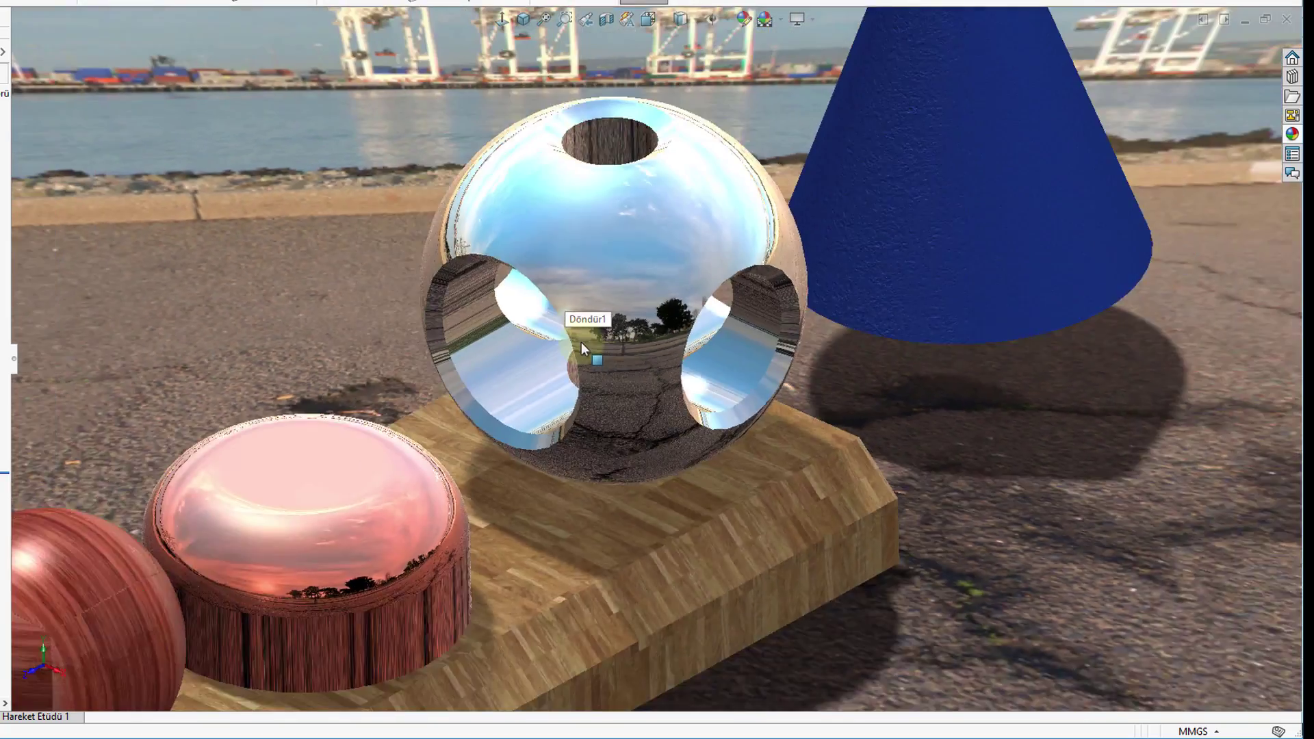
{"action": "scroll", "coordinate": [630, 508], "scroll_direction": "up", "scroll_amount": 2}
{"action": "scroll", "coordinate": [553, 544], "scroll_direction": "down", "scroll_amount": 3}
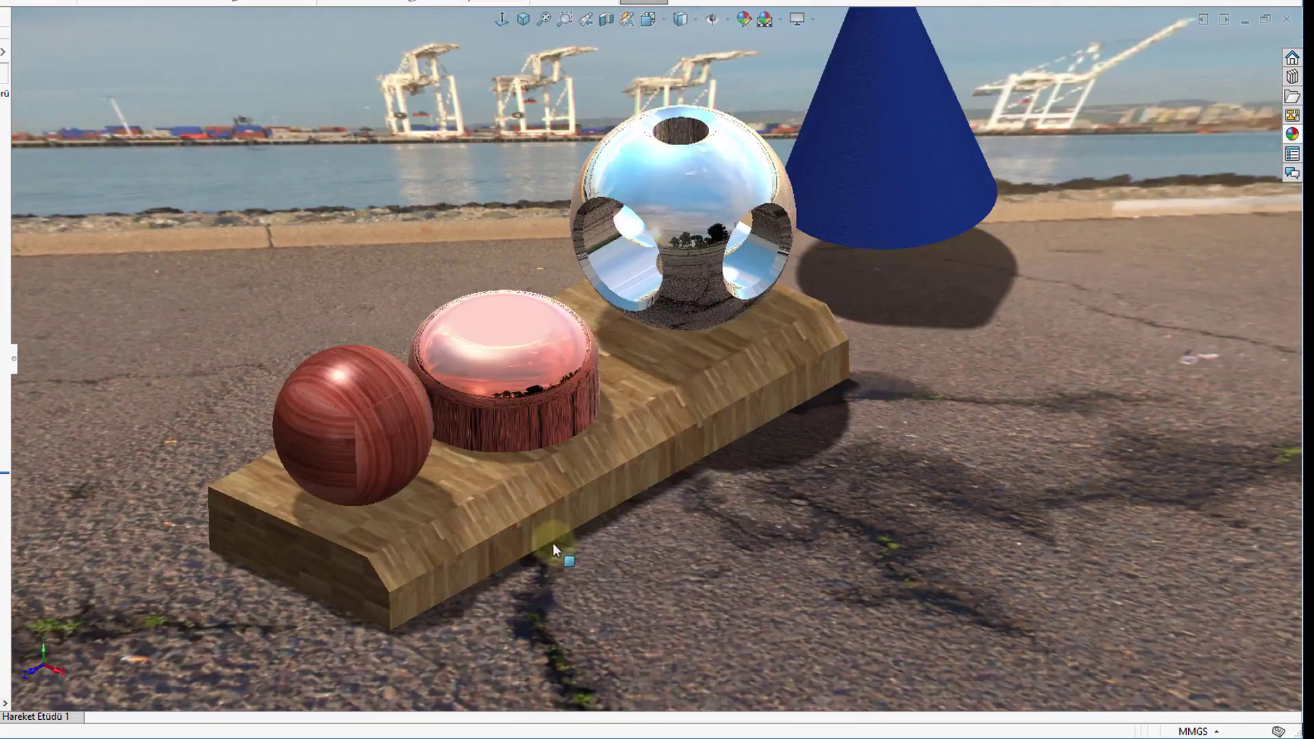
{"action": "scroll", "coordinate": [654, 390], "scroll_direction": "down", "scroll_amount": 3}
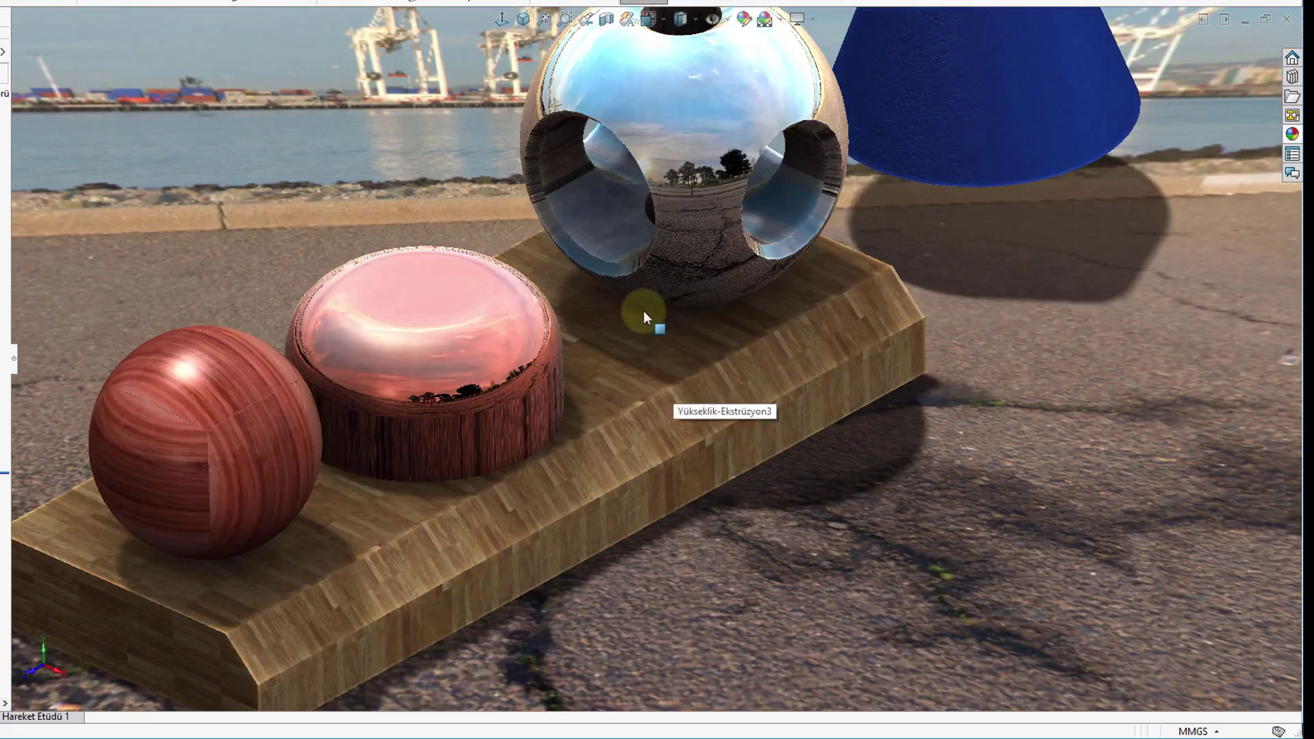
{"action": "scroll", "coordinate": [643, 311], "scroll_direction": "up", "scroll_amount": 3}
{"action": "scroll", "coordinate": [680, 289], "scroll_direction": "up", "scroll_amount": 1}
{"action": "scroll", "coordinate": [684, 222], "scroll_direction": "up", "scroll_amount": 2}
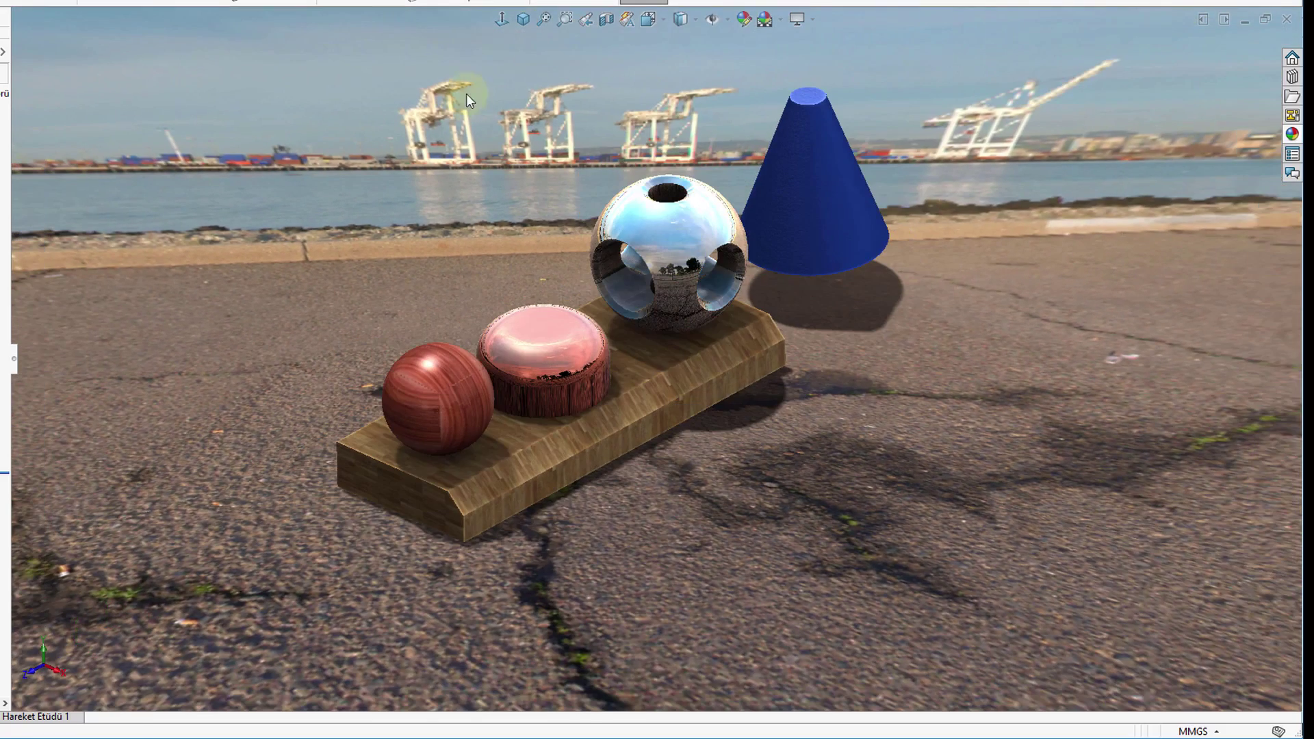
{"action": "left_click", "coordinate": [523, 20]}
{"action": "mouse_move", "coordinate": [650, 205]}
{"action": "left_mouse_down"}
{"action": "mouse_move", "coordinate": [675, 224]}
{"action": "mouse_move", "coordinate": [691, 205]}
{"action": "left_mouse_up"}
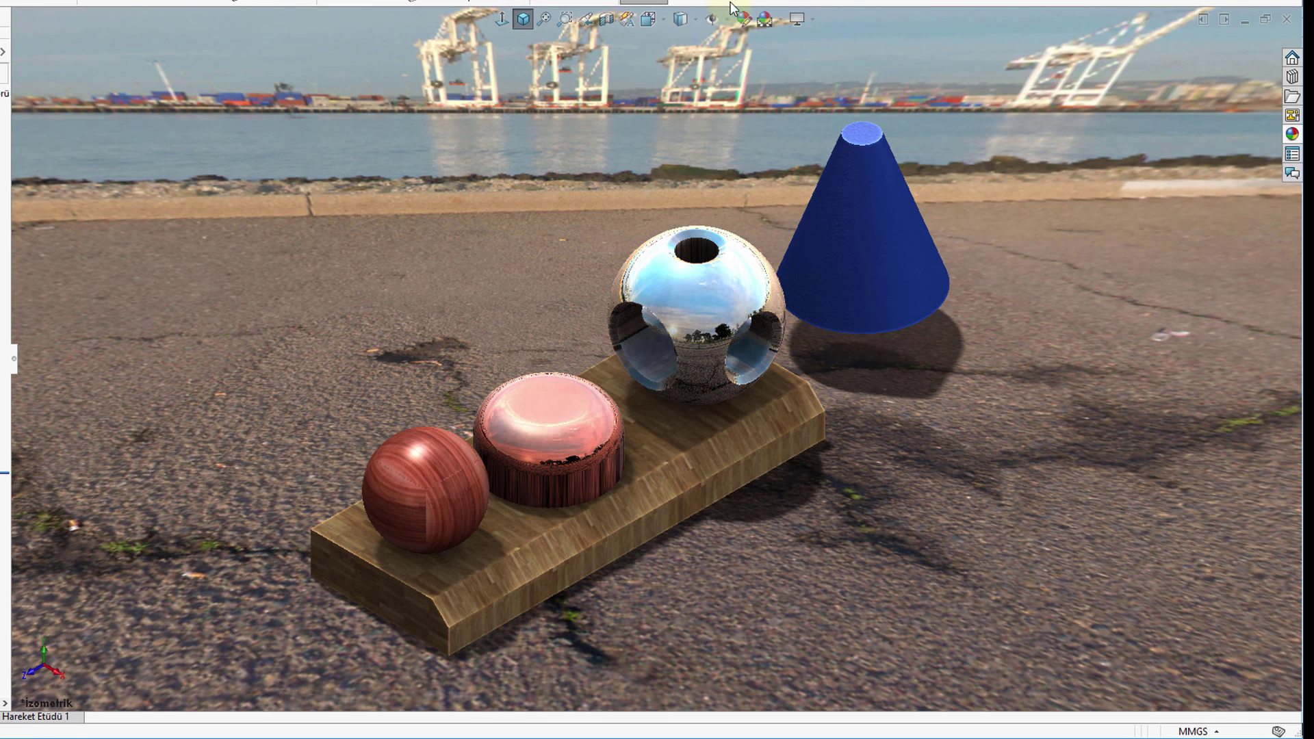
{"action": "left_click", "coordinate": [781, 21]}
Step: Apply the Soluk 3 Nokta studio scene as the background
{"action": "left_click", "coordinate": [797, 41]}
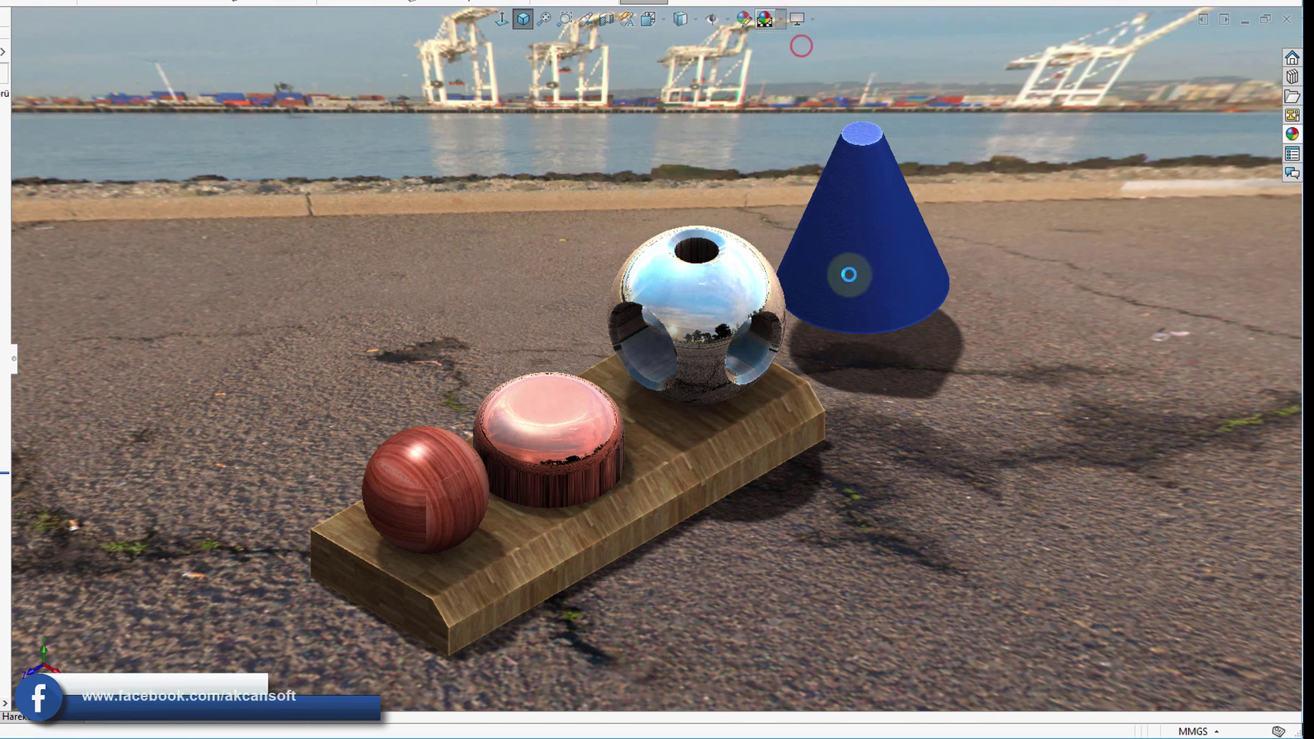
{"action": "scroll", "coordinate": [754, 442], "scroll_direction": "down", "scroll_amount": 2}
{"action": "scroll", "coordinate": [627, 381], "scroll_direction": "up", "scroll_amount": 1}
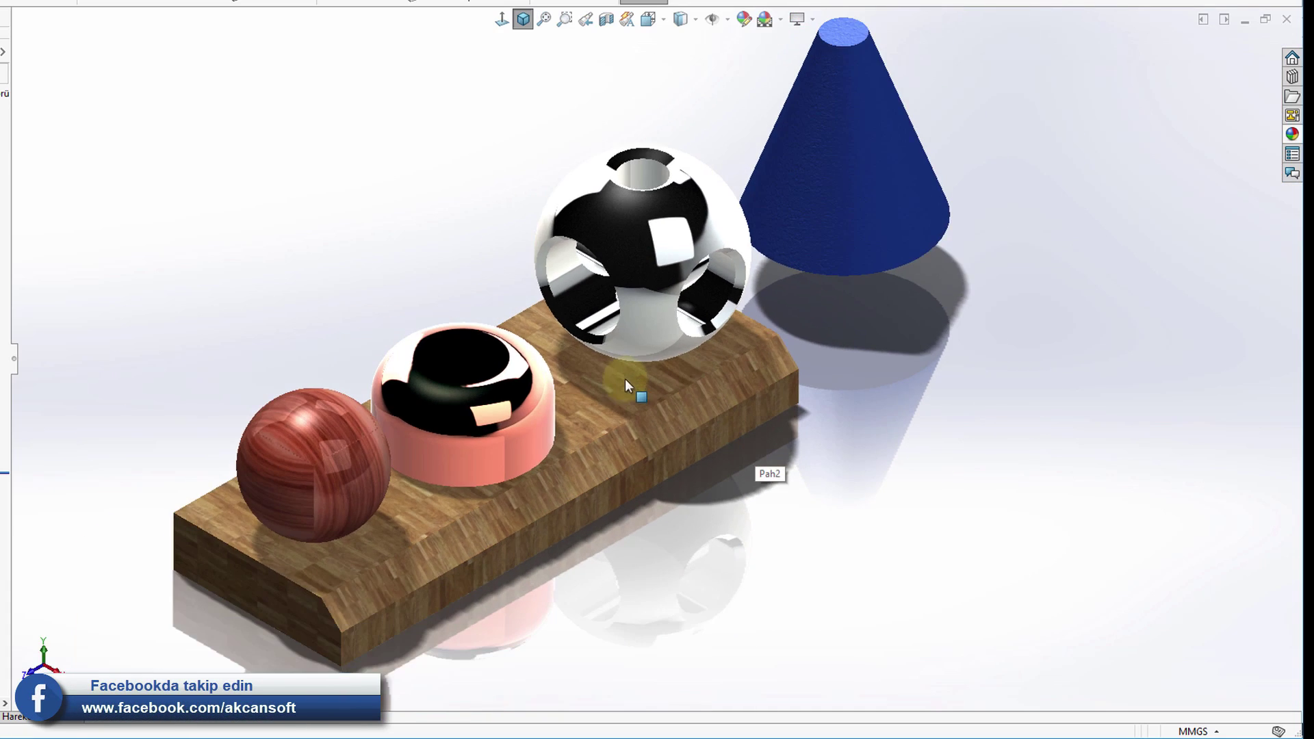
{"action": "scroll", "coordinate": [708, 428], "scroll_direction": "up", "scroll_amount": 1}
{"action": "scroll", "coordinate": [663, 528], "scroll_direction": "up", "scroll_amount": 1}
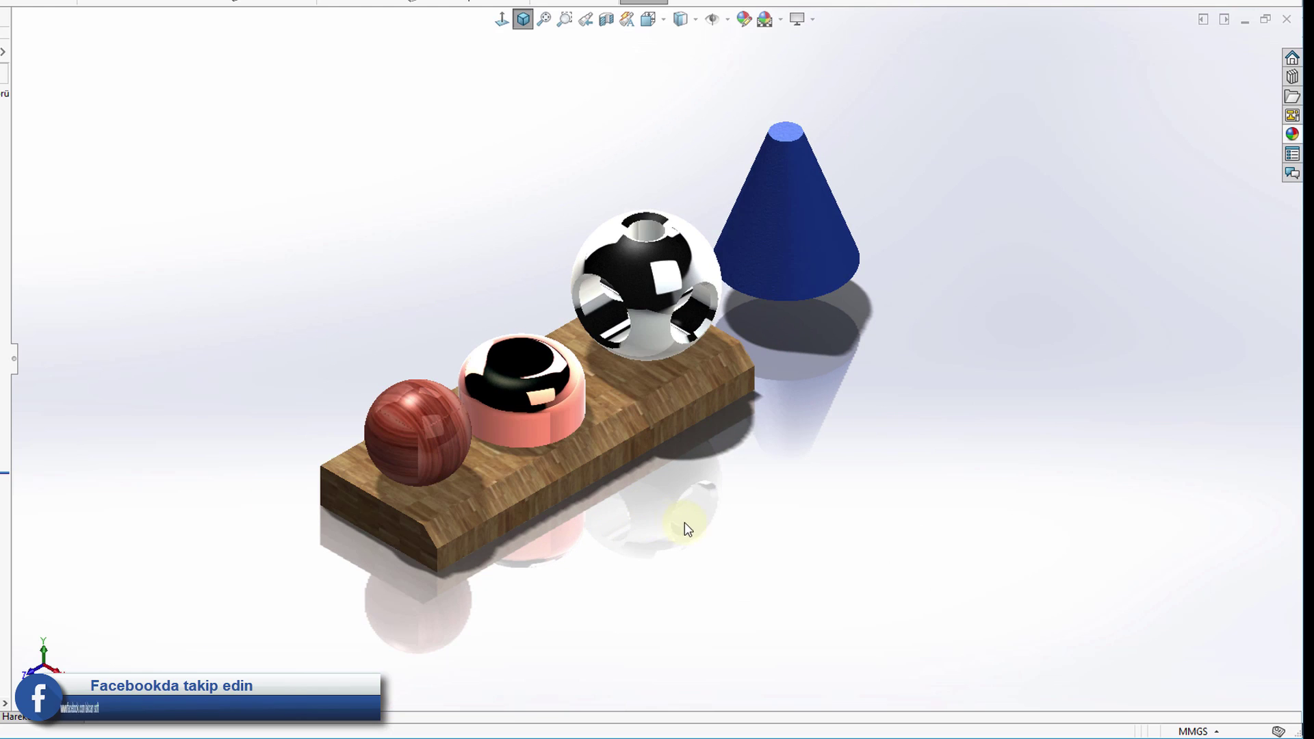
{"action": "scroll", "coordinate": [685, 527], "scroll_direction": "down", "scroll_amount": 2}
Step: Select the wooden base's front and left end faces and the cone, then clear the selection
{"action": "left_click", "coordinate": [609, 407]}
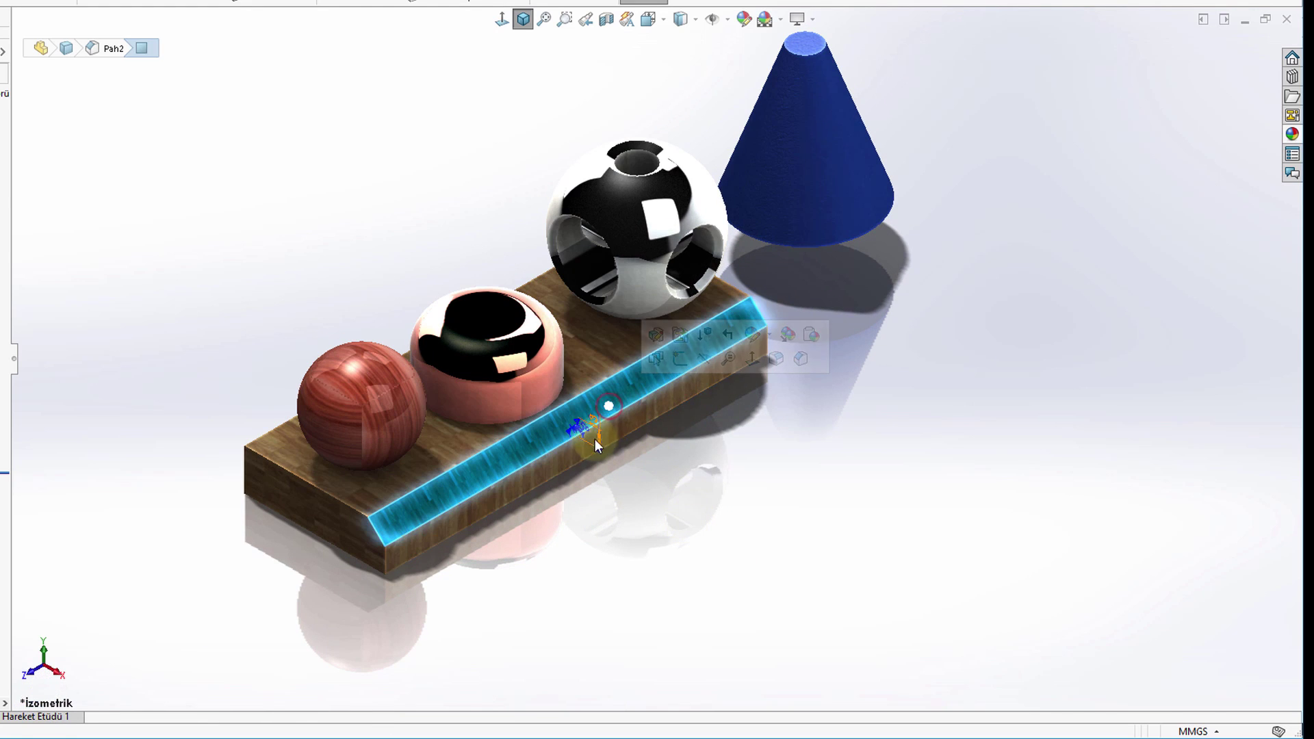
{"action": "left_click", "coordinate": [316, 489]}
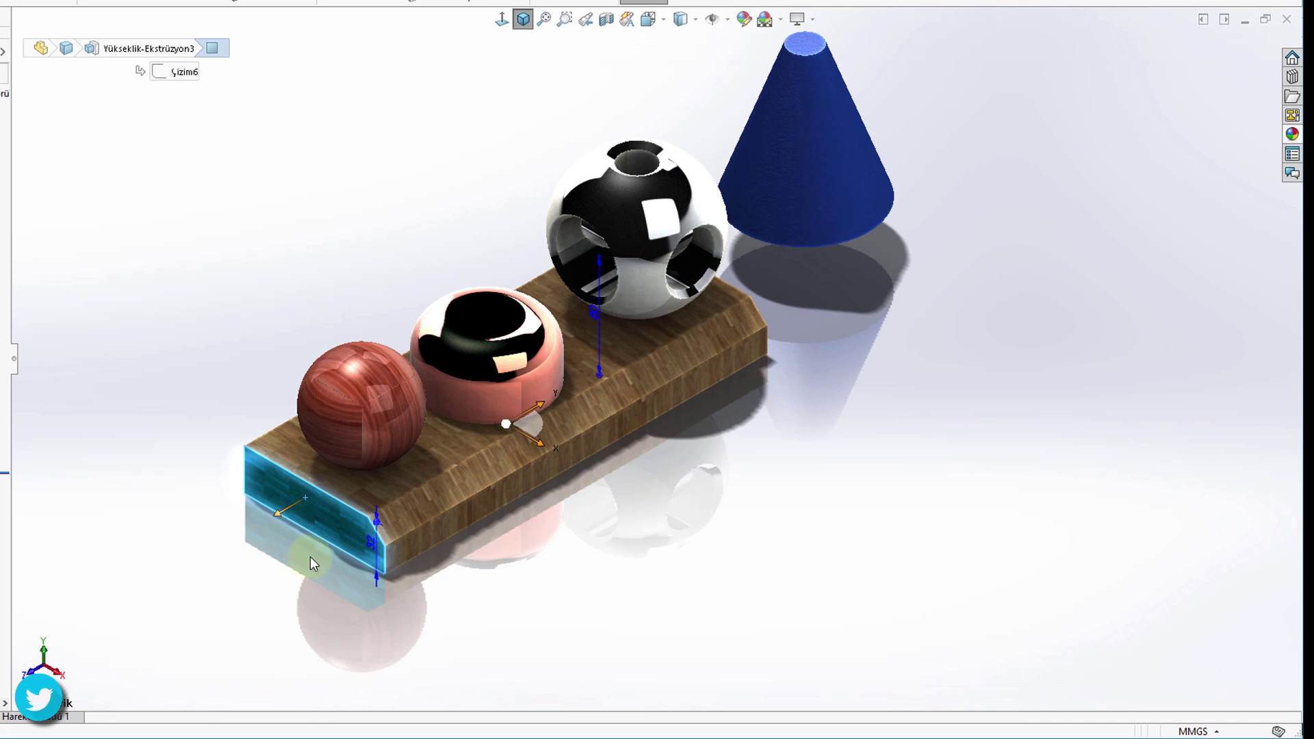
{"action": "left_click", "coordinate": [800, 177]}
{"action": "left_click", "coordinate": [815, 487]}
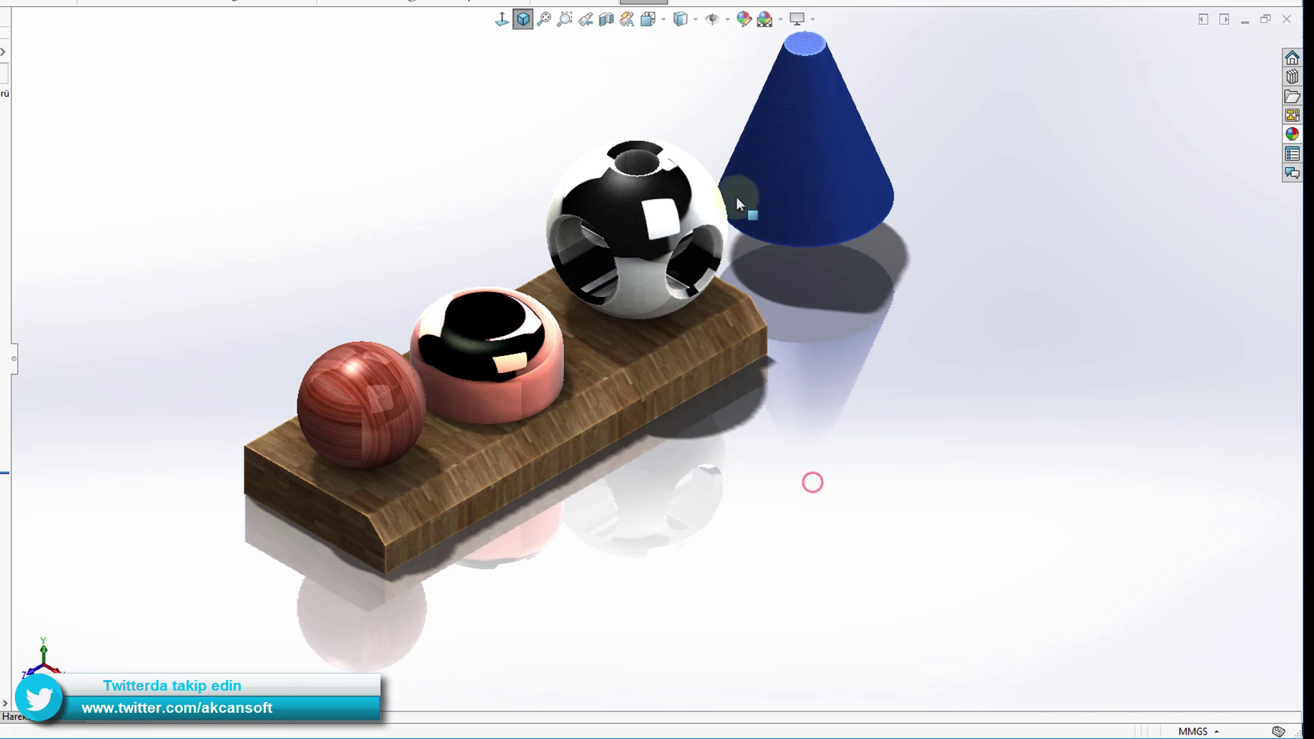
Step: Switch the scene to a plain white background from Apply Scene
{"action": "left_click", "coordinate": [781, 21]}
{"action": "left_click", "coordinate": [790, 59]}
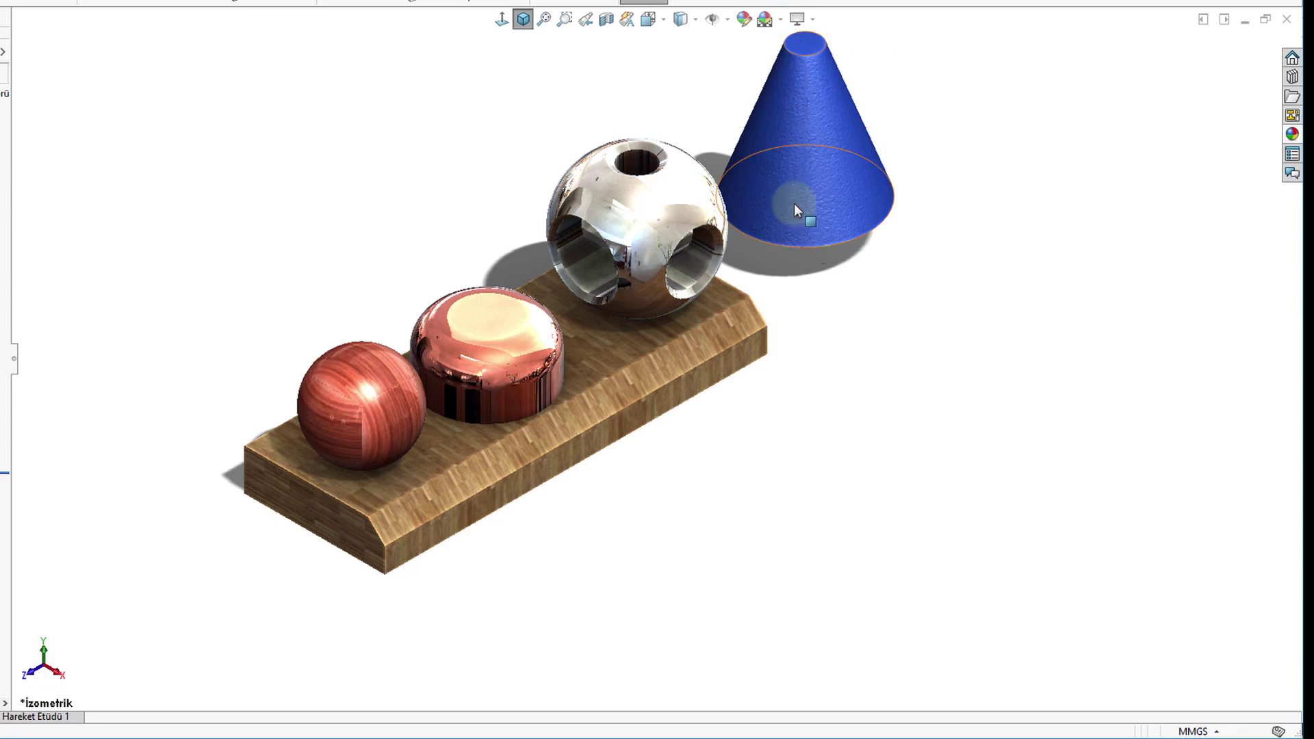
{"action": "scroll", "coordinate": [614, 267], "scroll_direction": "down", "scroll_amount": 4}
{"action": "scroll", "coordinate": [614, 267], "scroll_direction": "down", "scroll_amount": 3}
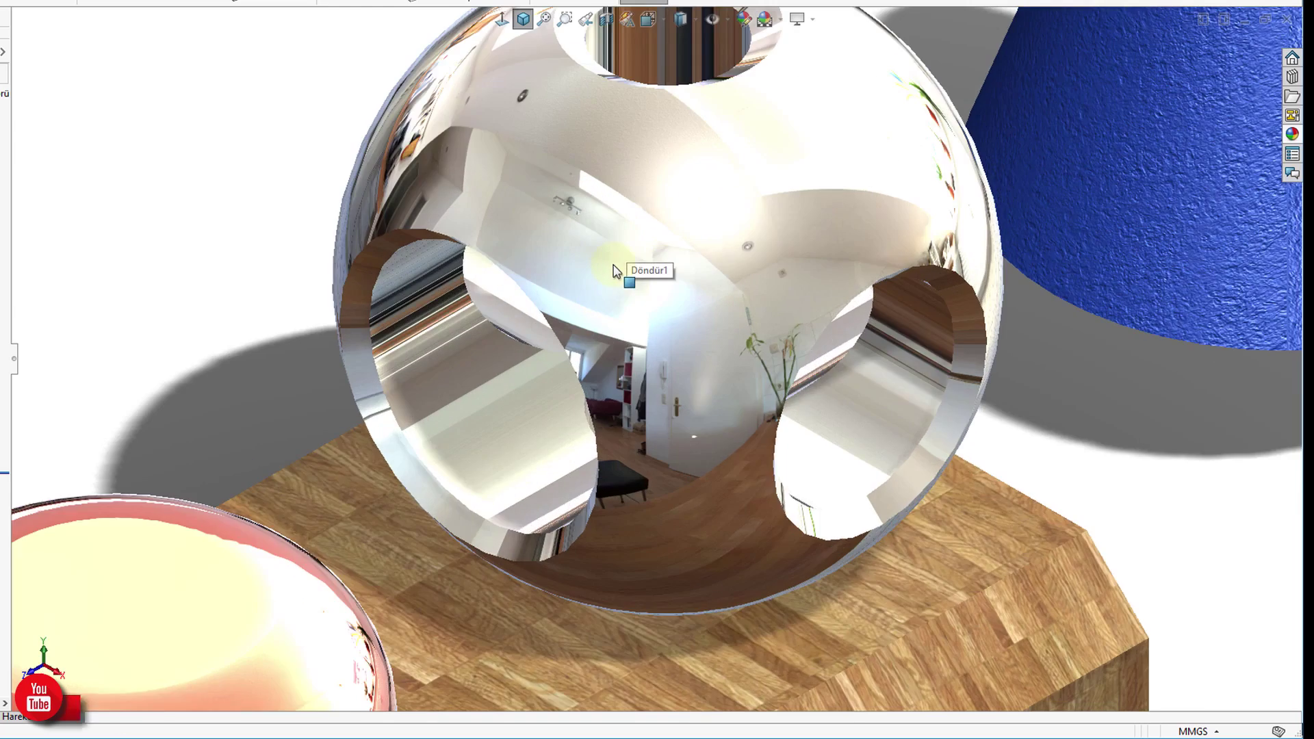
{"action": "scroll", "coordinate": [638, 424], "scroll_direction": "down", "scroll_amount": 3}
{"action": "scroll", "coordinate": [657, 385], "scroll_direction": "down", "scroll_amount": 2}
{"action": "scroll", "coordinate": [657, 385], "scroll_direction": "up", "scroll_amount": 3}
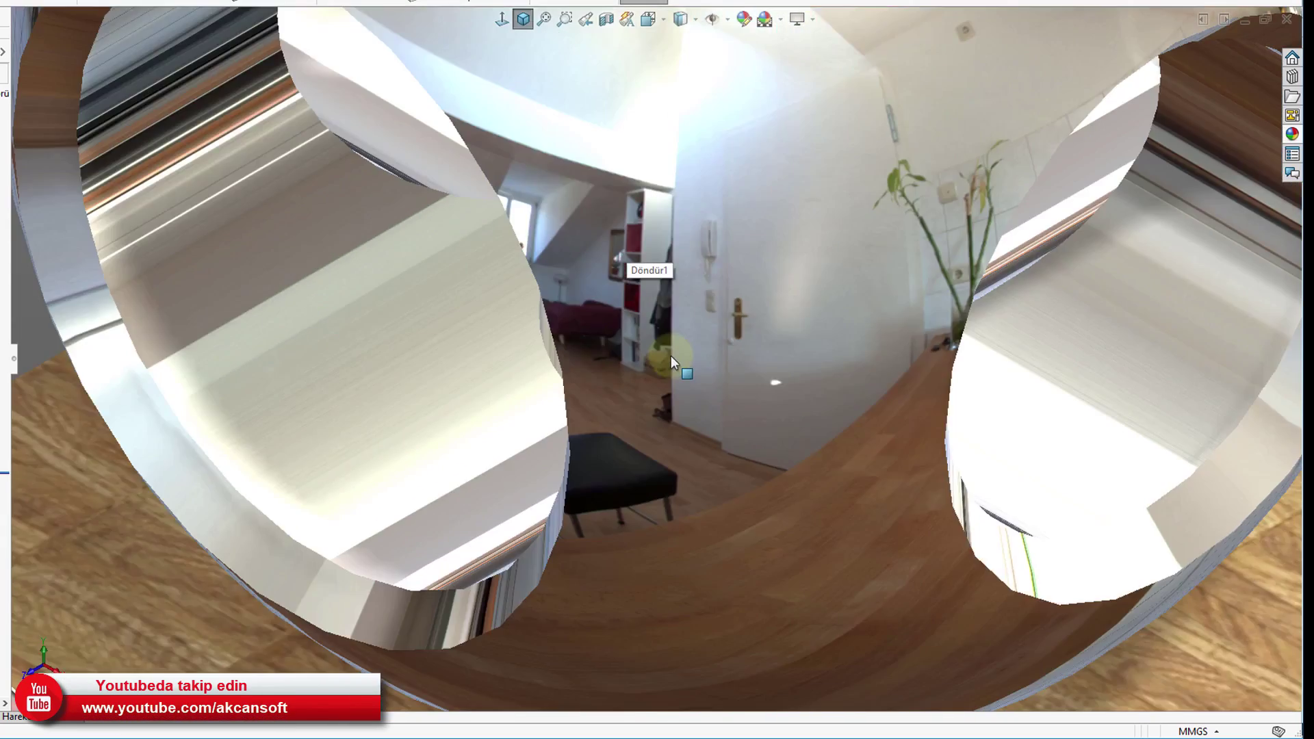
{"action": "scroll", "coordinate": [671, 355], "scroll_direction": "up", "scroll_amount": 3}
Step: Orbit and fit the model to inspect the room reflections in the chrome and copper
{"action": "mouse_move", "coordinate": [676, 351]}
{"action": "middle_mouse_down"}
{"action": "mouse_move", "coordinate": [562, 378]}
{"action": "mouse_move", "coordinate": [499, 428]}
{"action": "mouse_move", "coordinate": [460, 487]}
{"action": "mouse_move", "coordinate": [418, 505]}
{"action": "mouse_move", "coordinate": [449, 516]}
{"action": "mouse_move", "coordinate": [639, 424]}
{"action": "mouse_move", "coordinate": [716, 406]}
{"action": "middle_mouse_up"}
{"action": "mouse_move", "coordinate": [932, 335]}
{"action": "middle_mouse_down"}
{"action": "mouse_move", "coordinate": [853, 410]}
{"action": "mouse_move", "coordinate": [977, 376]}
{"action": "mouse_move", "coordinate": [1057, 260]}
{"action": "mouse_move", "coordinate": [1047, 220]}
{"action": "middle_mouse_up"}
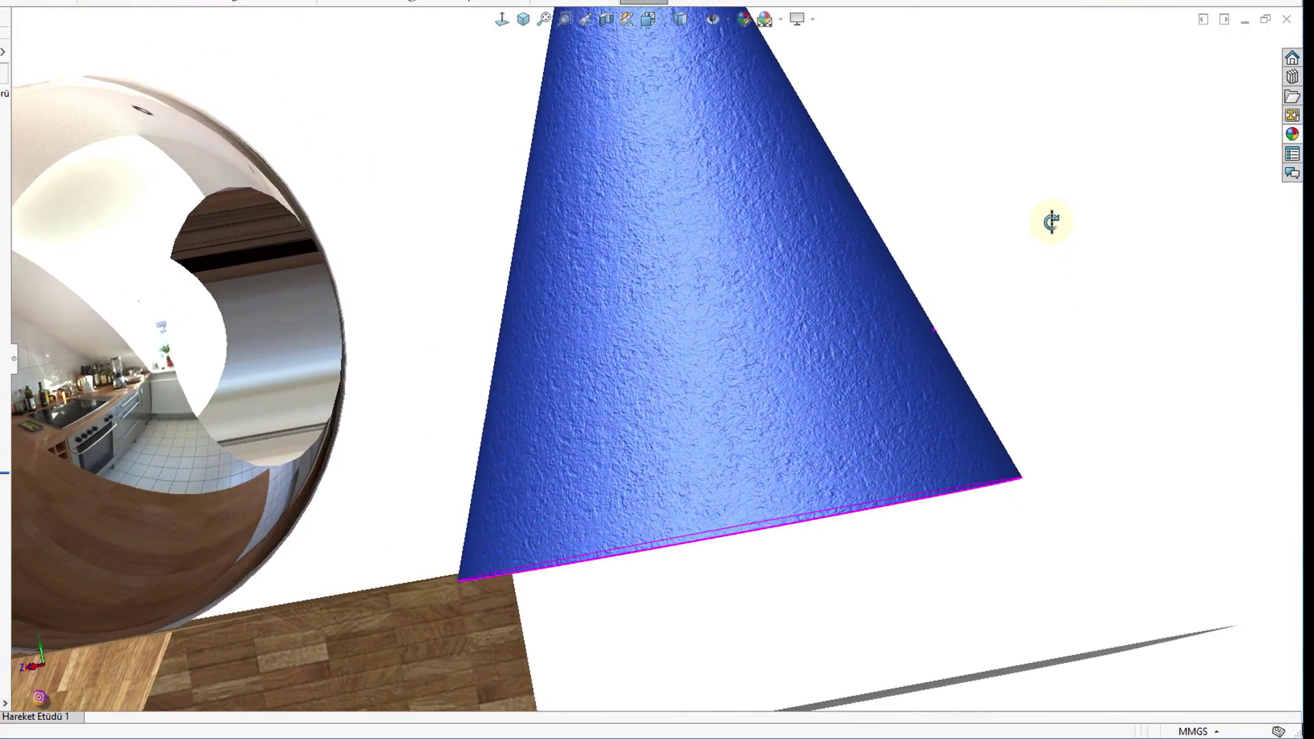
{"action": "scroll", "coordinate": [260, 453], "scroll_direction": "up", "scroll_amount": 3}
{"action": "scroll", "coordinate": [260, 453], "scroll_direction": "up", "scroll_amount": 2}
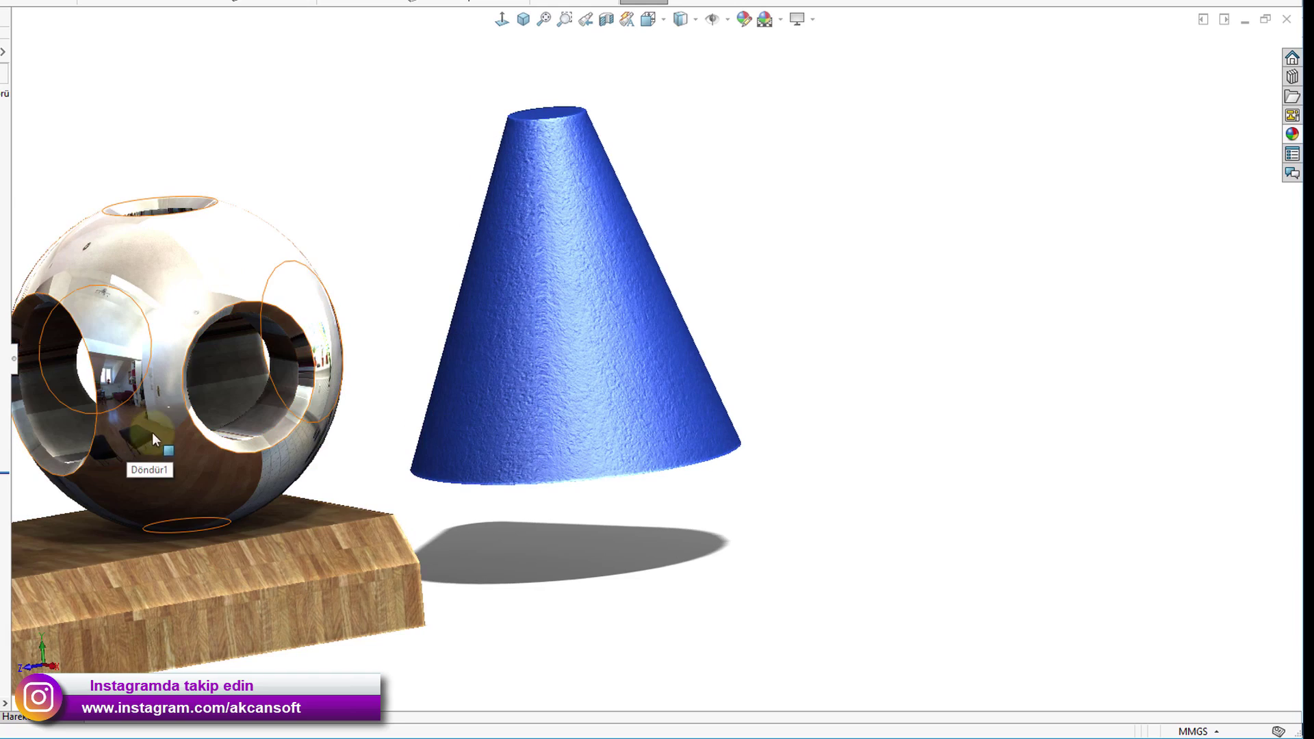
{"action": "key", "text": "f"}
{"action": "scroll", "coordinate": [749, 346], "scroll_direction": "down", "scroll_amount": 2}
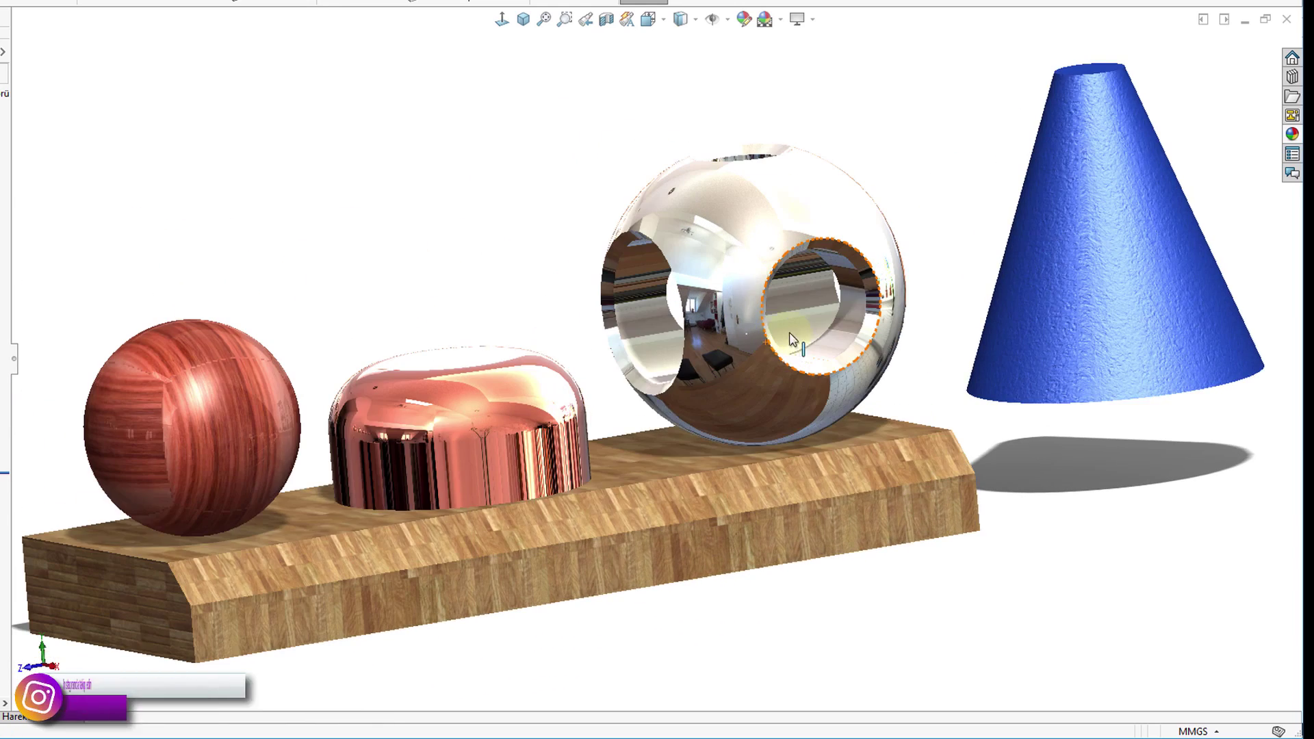
{"action": "middle_click_drag", "start_coordinate": [835, 263], "coordinate": [877, 245]}
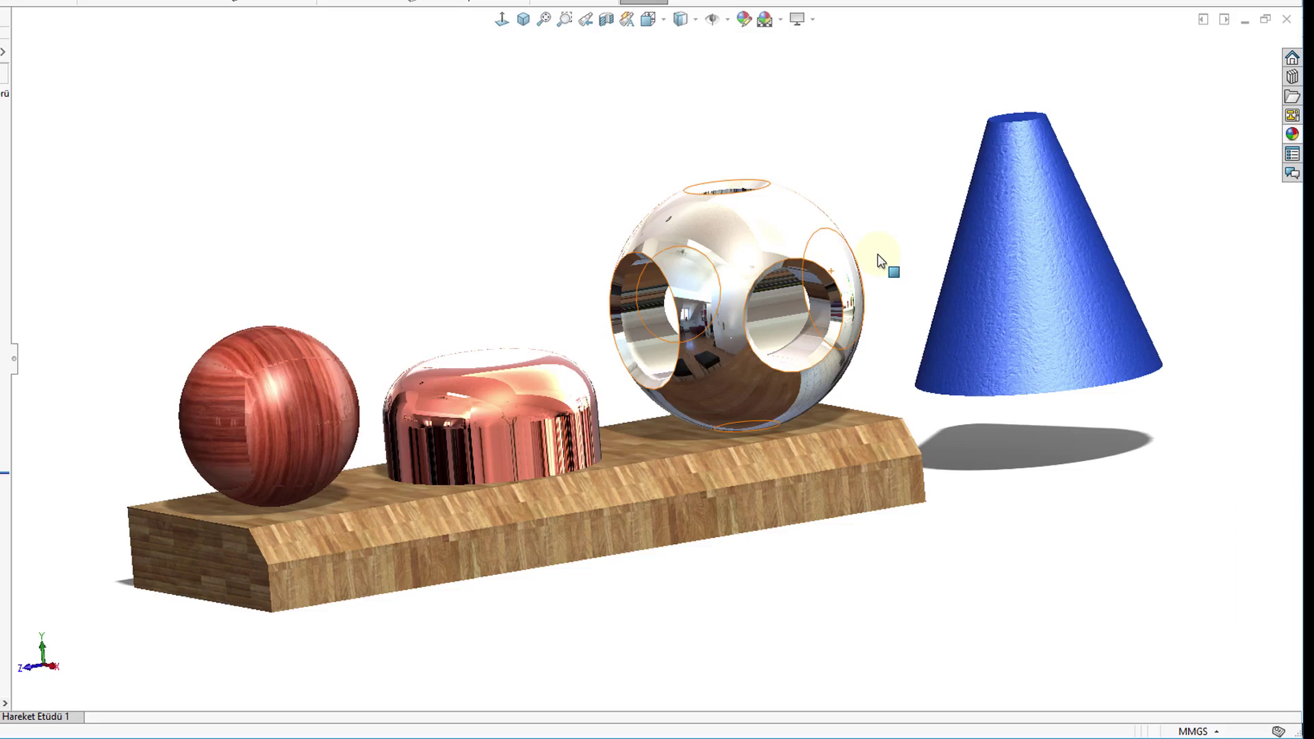
{"action": "scroll", "coordinate": [739, 289], "scroll_direction": "down", "scroll_amount": 3}
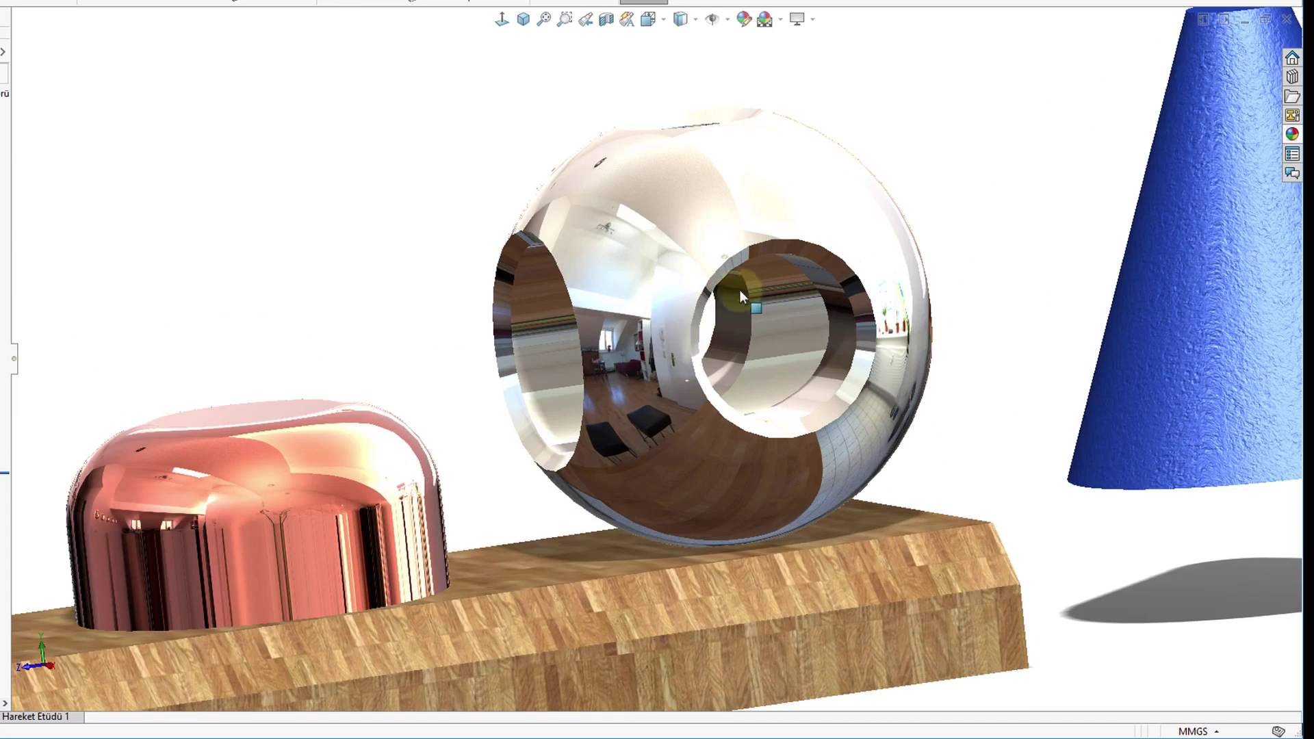
{"action": "scroll", "coordinate": [582, 299], "scroll_direction": "up", "scroll_amount": 2}
{"action": "scroll", "coordinate": [517, 287], "scroll_direction": "up", "scroll_amount": 1}
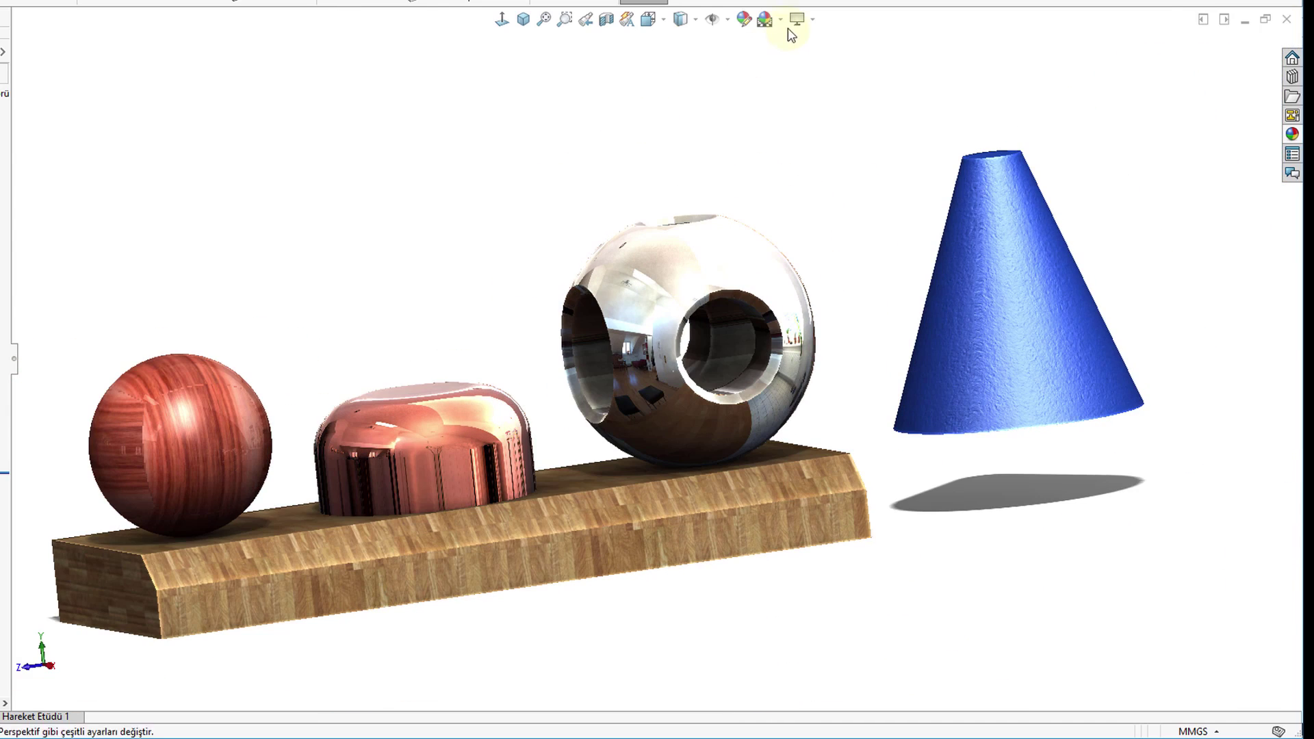
Step: Try the Zemin - Tepe Işıklı Gri and Yumuşak Spot Işığı scenes
{"action": "left_click", "coordinate": [780, 19]}
{"action": "left_click", "coordinate": [811, 80]}
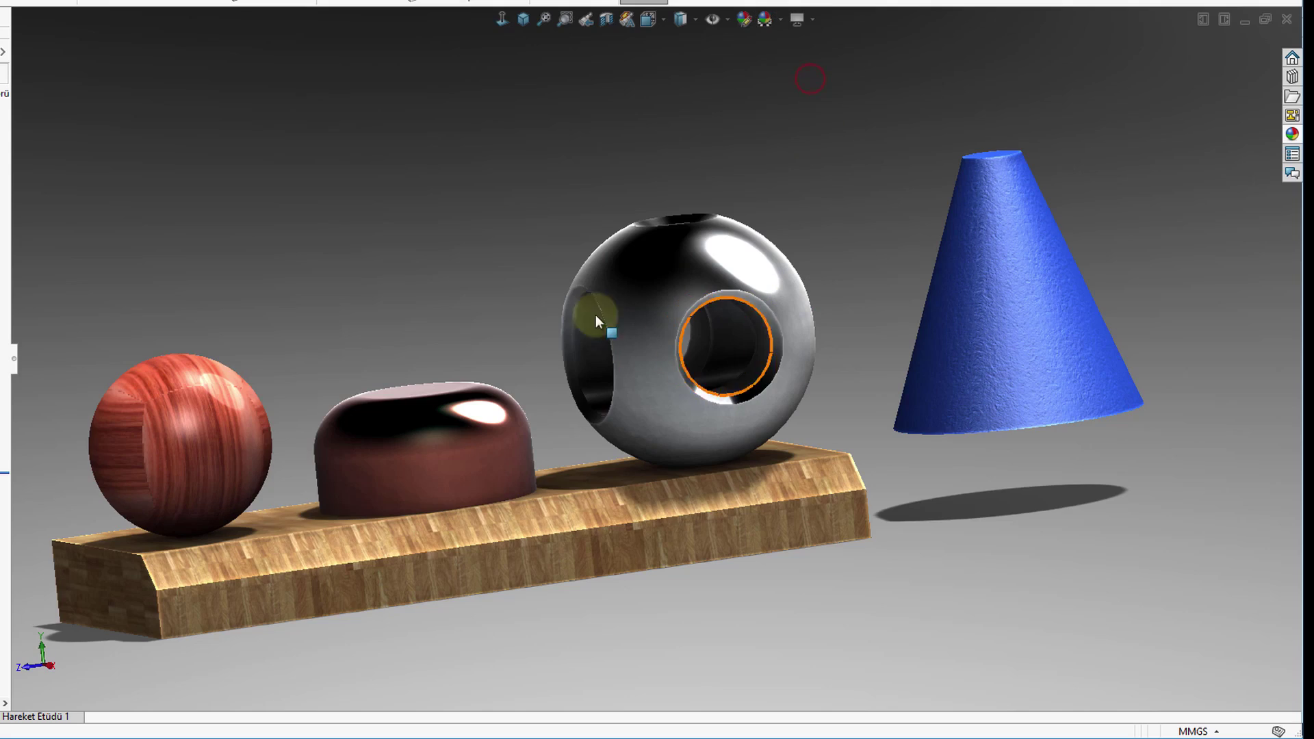
{"action": "middle_click_drag", "start_coordinate": [596, 315], "coordinate": [533, 284]}
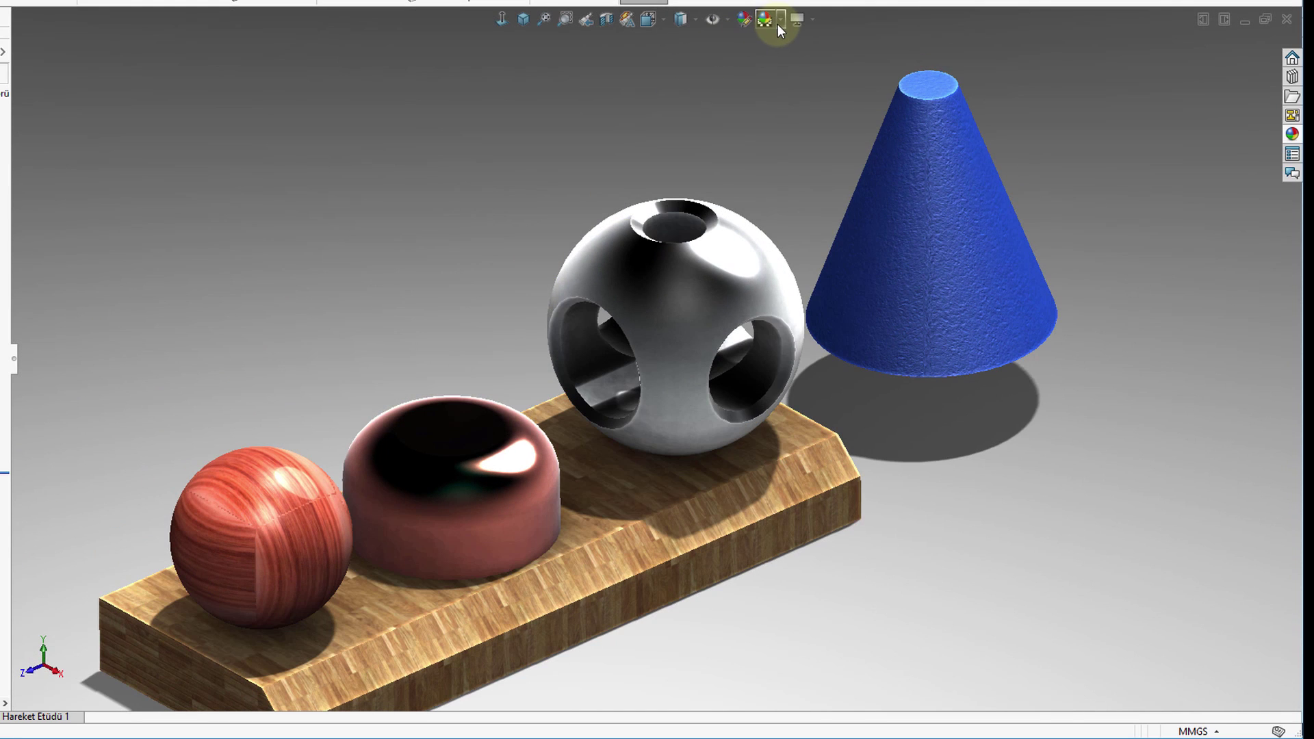
{"action": "left_click", "coordinate": [779, 23]}
{"action": "left_click", "coordinate": [815, 96]}
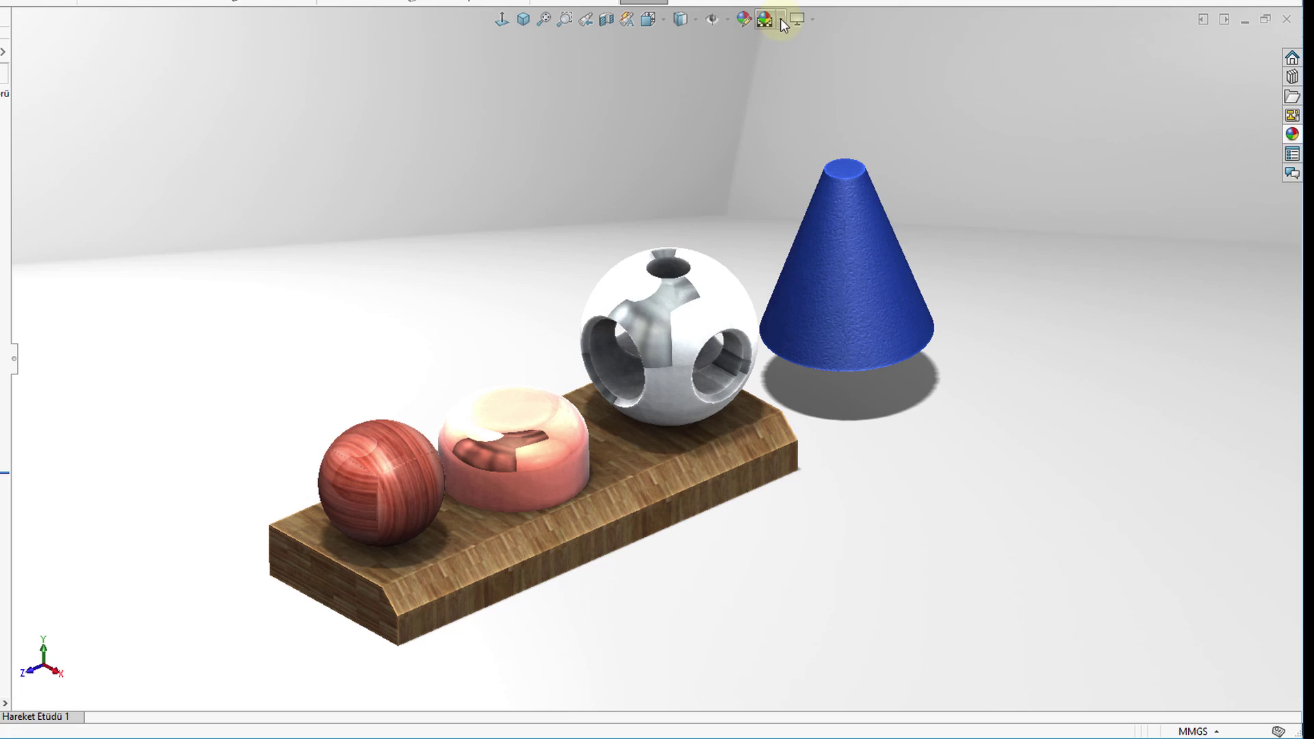
Step: Preview the purple Çatı scene on the model
{"action": "left_click", "coordinate": [780, 19]}
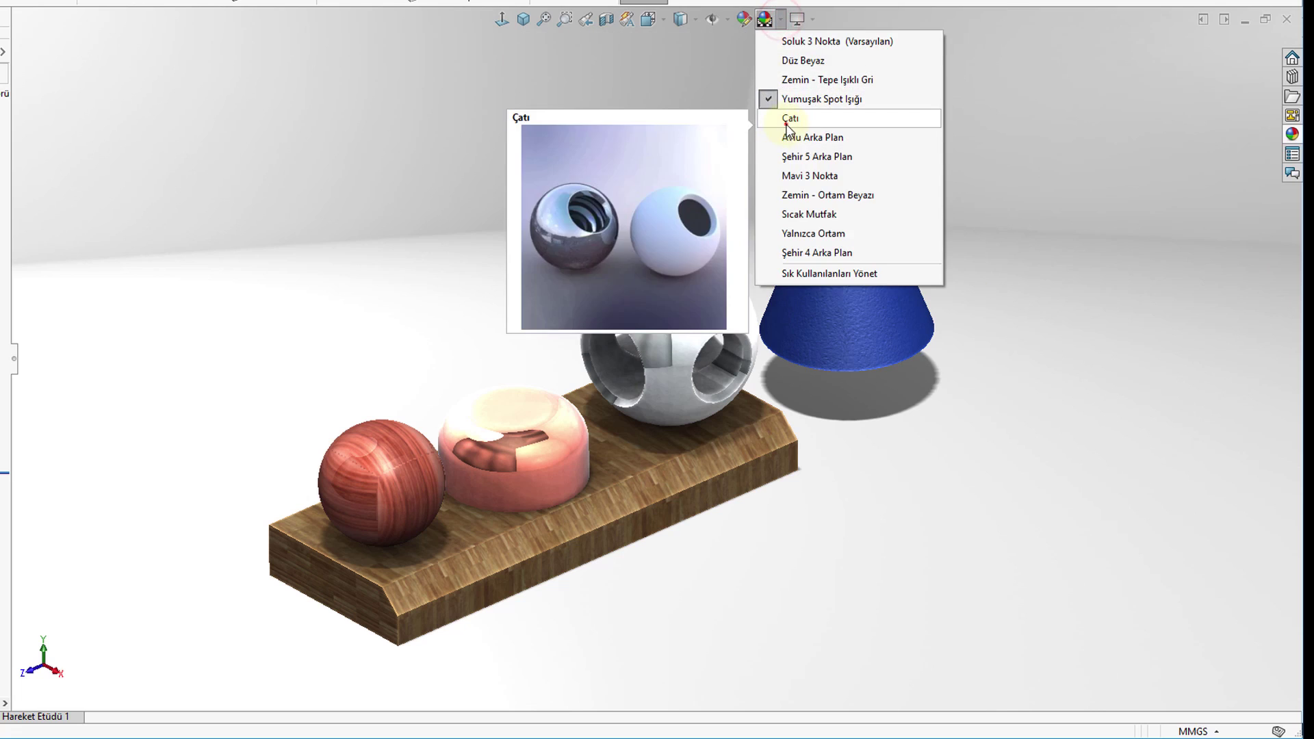
{"action": "left_click", "coordinate": [788, 120]}
{"action": "scroll", "coordinate": [702, 426], "scroll_direction": "up", "scroll_amount": 2}
{"action": "scroll", "coordinate": [663, 358], "scroll_direction": "down", "scroll_amount": 5}
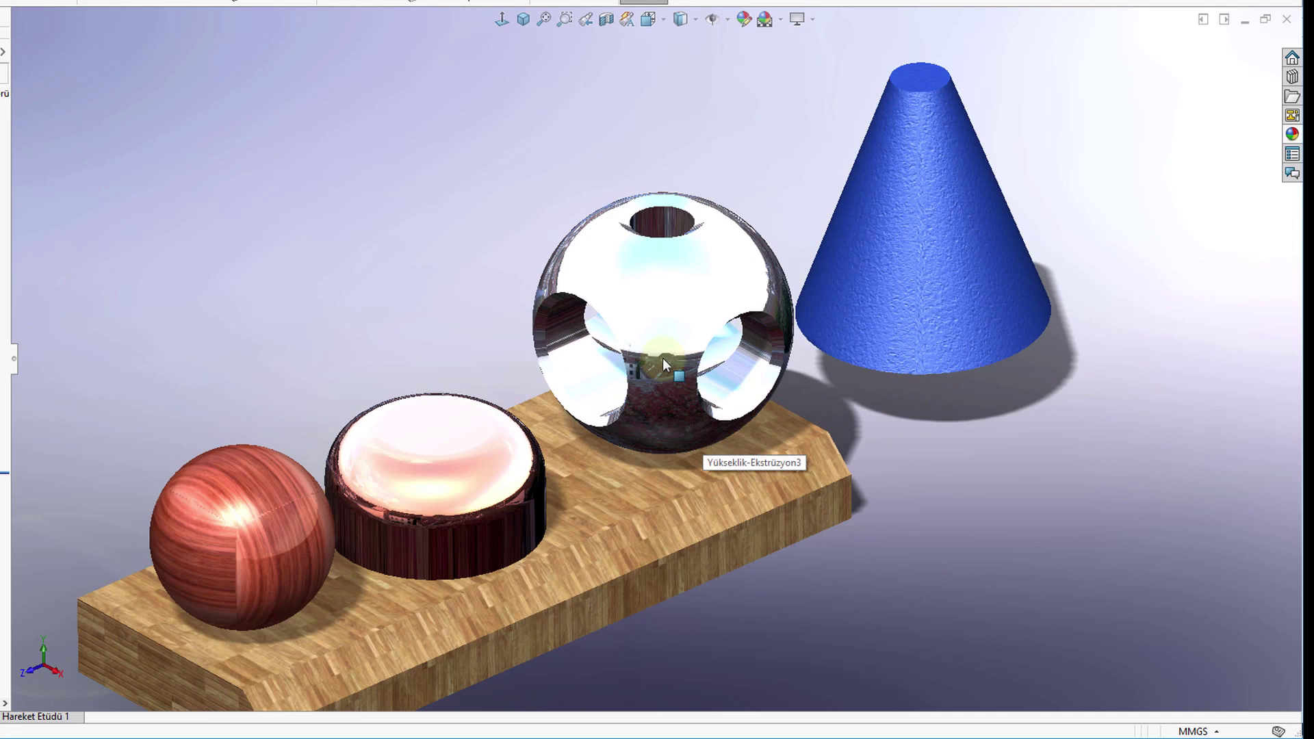
{"action": "scroll", "coordinate": [663, 359], "scroll_direction": "down", "scroll_amount": 2}
{"action": "scroll", "coordinate": [663, 359], "scroll_direction": "up", "scroll_amount": 2}
{"action": "scroll", "coordinate": [751, 112], "scroll_direction": "up", "scroll_amount": 1}
{"action": "scroll", "coordinate": [766, 69], "scroll_direction": "up", "scroll_amount": 1}
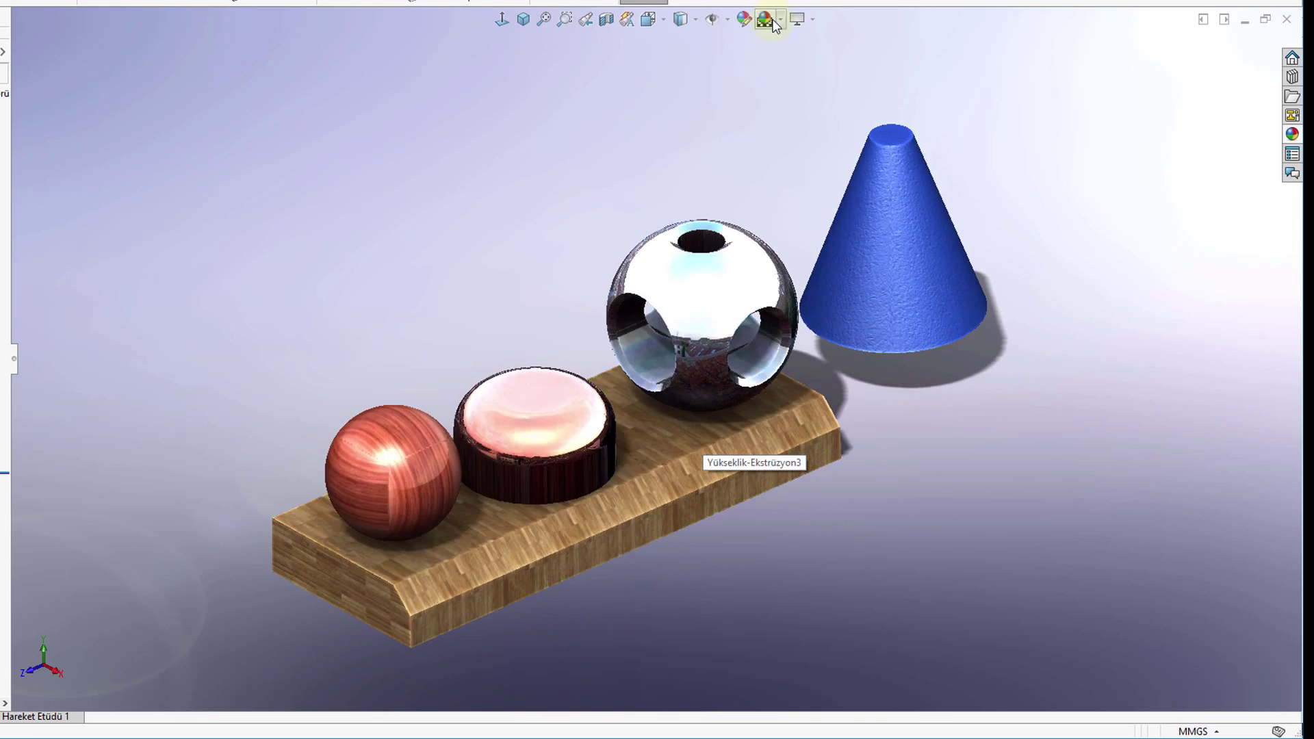
Step: Apply the Avlu Arka Plan courtyard scene and zoom to inspect the reflections
{"action": "left_click", "coordinate": [774, 21]}
{"action": "left_click", "coordinate": [812, 134]}
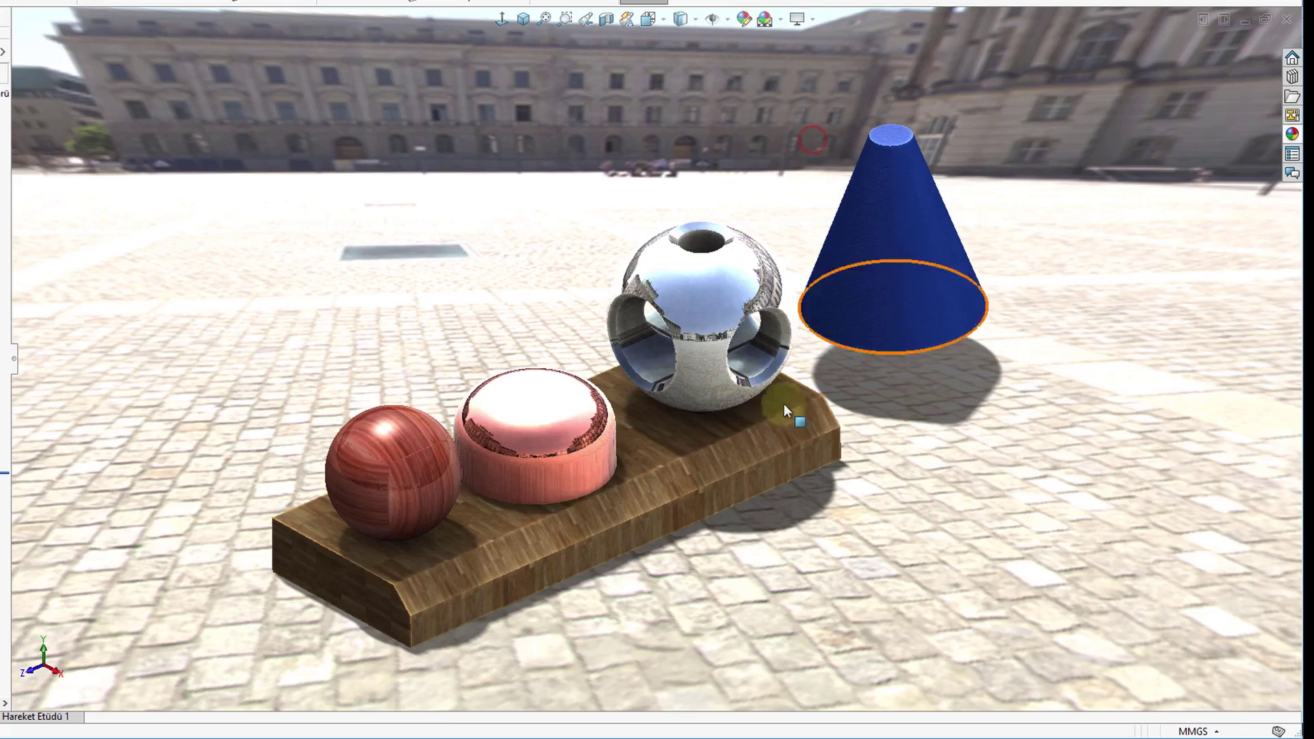
{"action": "scroll", "coordinate": [701, 306], "scroll_direction": "down", "scroll_amount": 3}
{"action": "scroll", "coordinate": [686, 289], "scroll_direction": "down", "scroll_amount": 3}
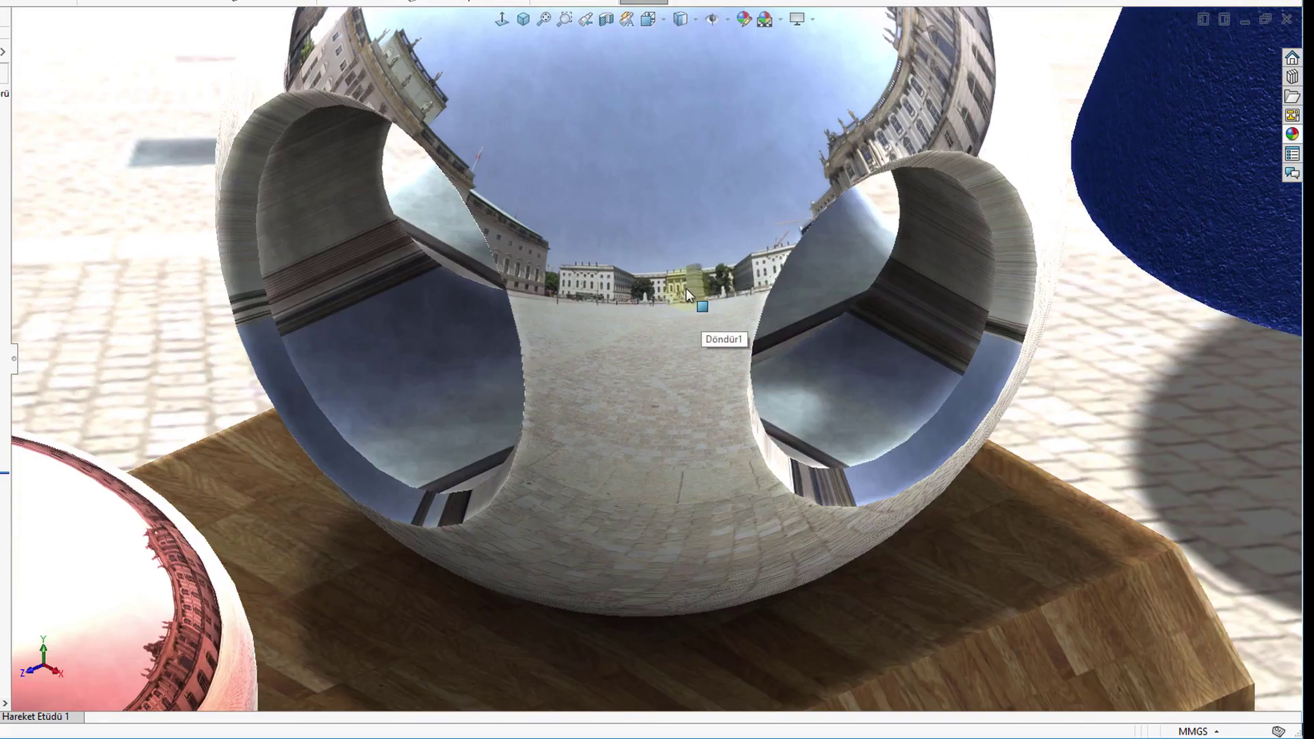
{"action": "scroll", "coordinate": [685, 289], "scroll_direction": "up", "scroll_amount": 2}
{"action": "scroll", "coordinate": [675, 301], "scroll_direction": "up", "scroll_amount": 4}
{"action": "scroll", "coordinate": [625, 212], "scroll_direction": "up", "scroll_amount": 2}
{"action": "scroll", "coordinate": [667, 359], "scroll_direction": "up", "scroll_amount": 3}
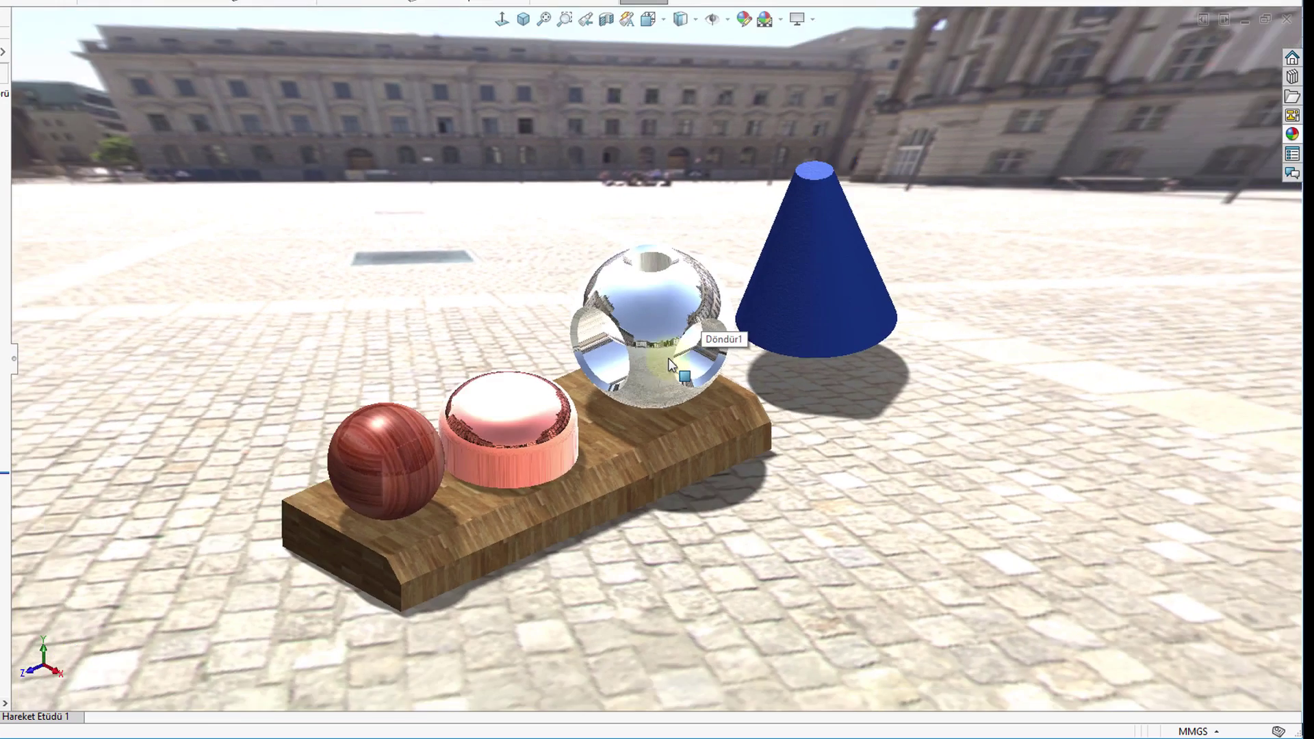
{"action": "scroll", "coordinate": [652, 479], "scroll_direction": "down", "scroll_amount": 3}
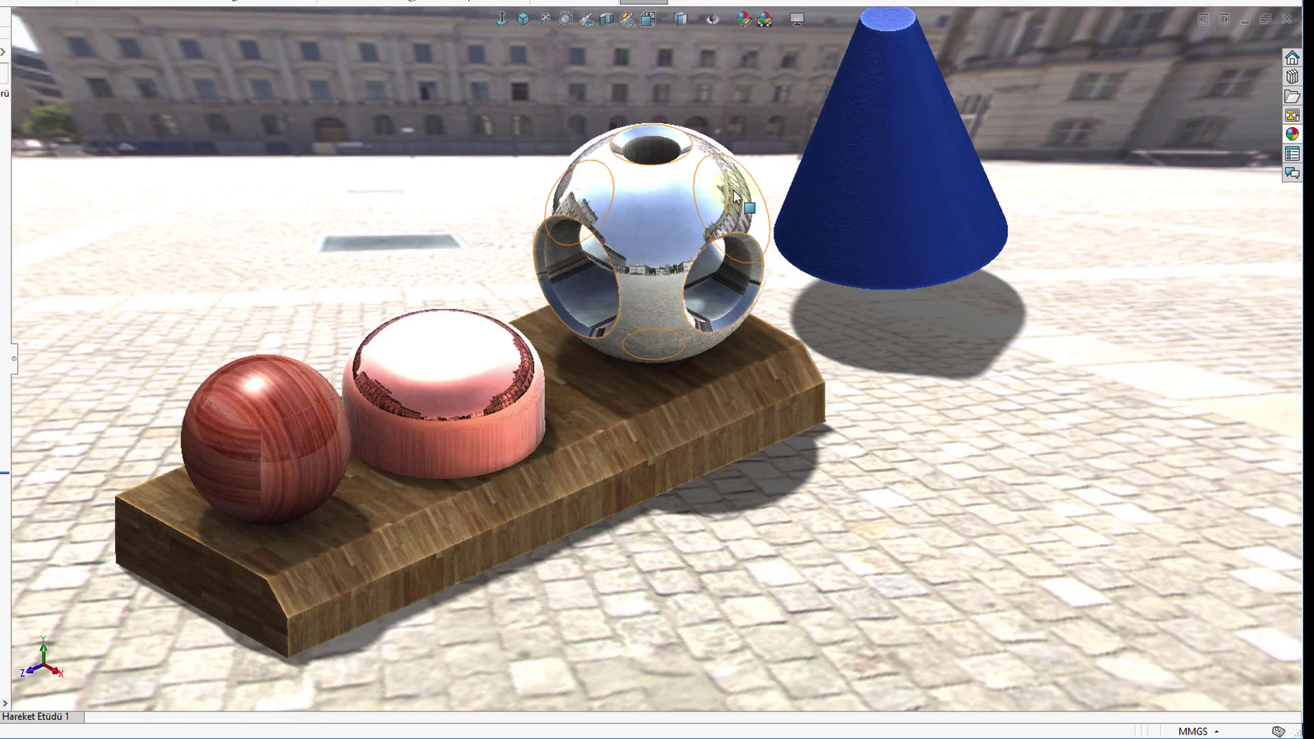
{"action": "scroll", "coordinate": [808, 239], "scroll_direction": "up", "scroll_amount": 2}
{"action": "scroll", "coordinate": [880, 411], "scroll_direction": "up", "scroll_amount": 1}
{"action": "scroll", "coordinate": [927, 367], "scroll_direction": "down", "scroll_amount": 3}
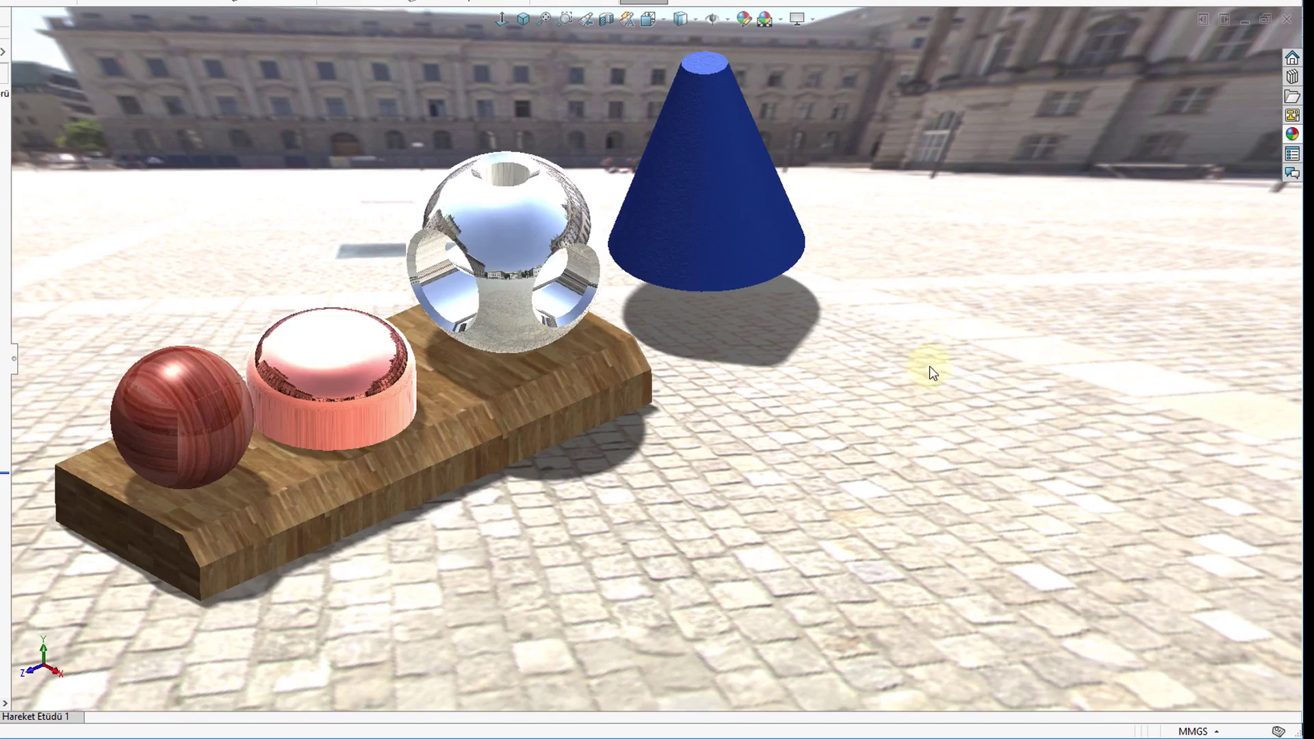
Step: Apply a clear gloss glass appearance to the cone
{"action": "left_click", "coordinate": [1293, 136]}
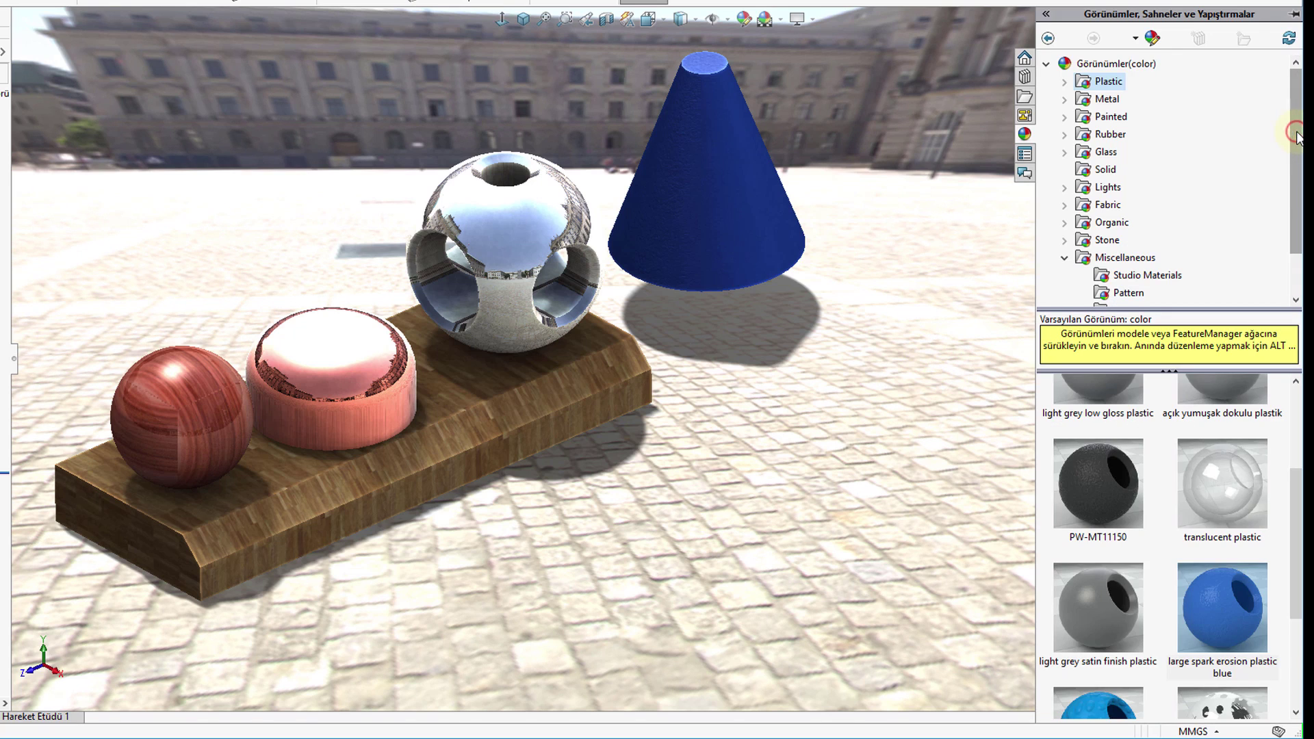
{"action": "left_click", "coordinate": [1065, 152]}
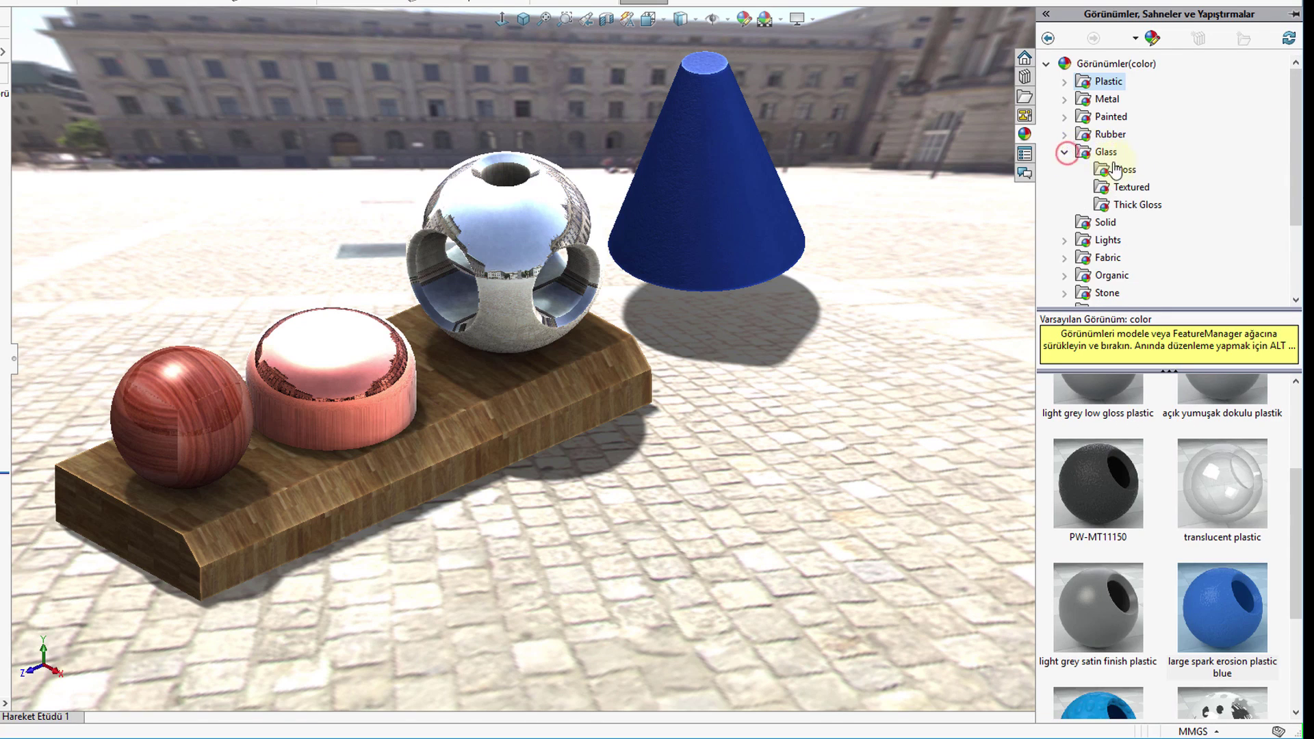
{"action": "left_click", "coordinate": [1123, 169]}
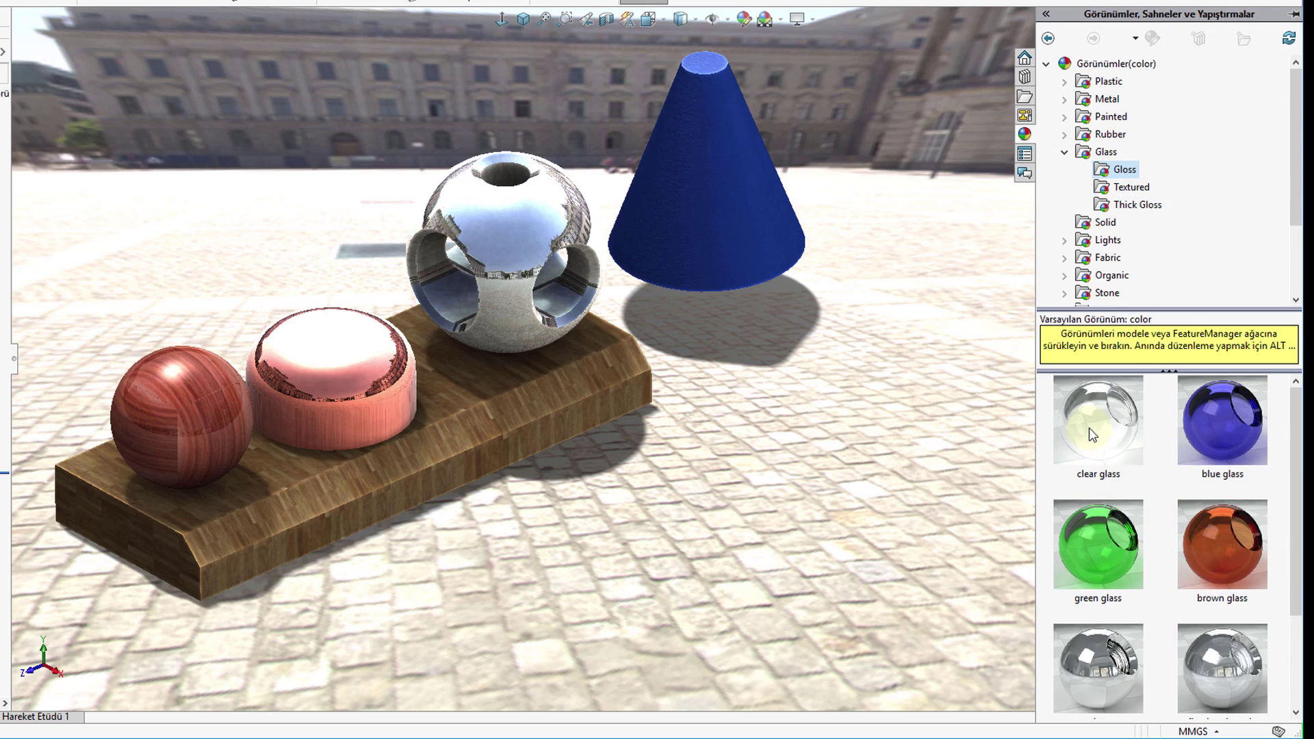
{"action": "left_click_drag", "start_coordinate": [1089, 427], "coordinate": [725, 204]}
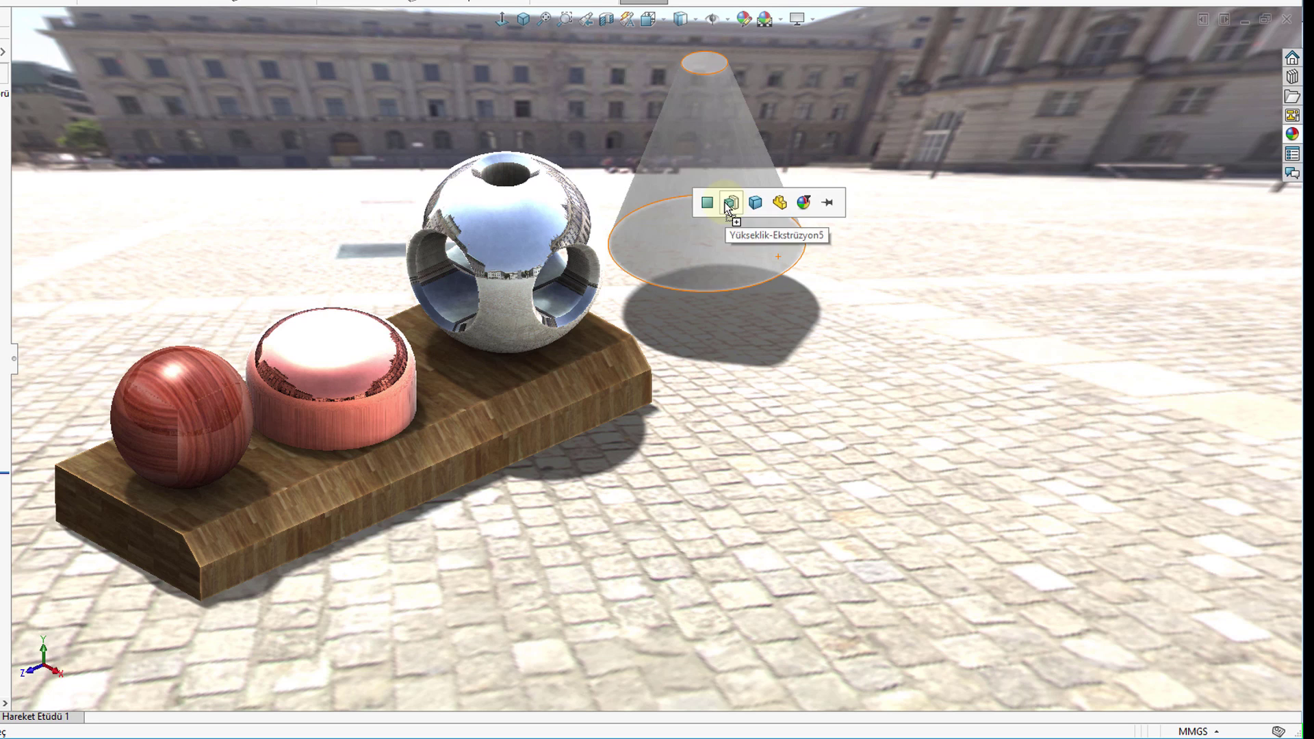
{"action": "left_click", "coordinate": [725, 204]}
{"action": "left_click", "coordinate": [750, 434]}
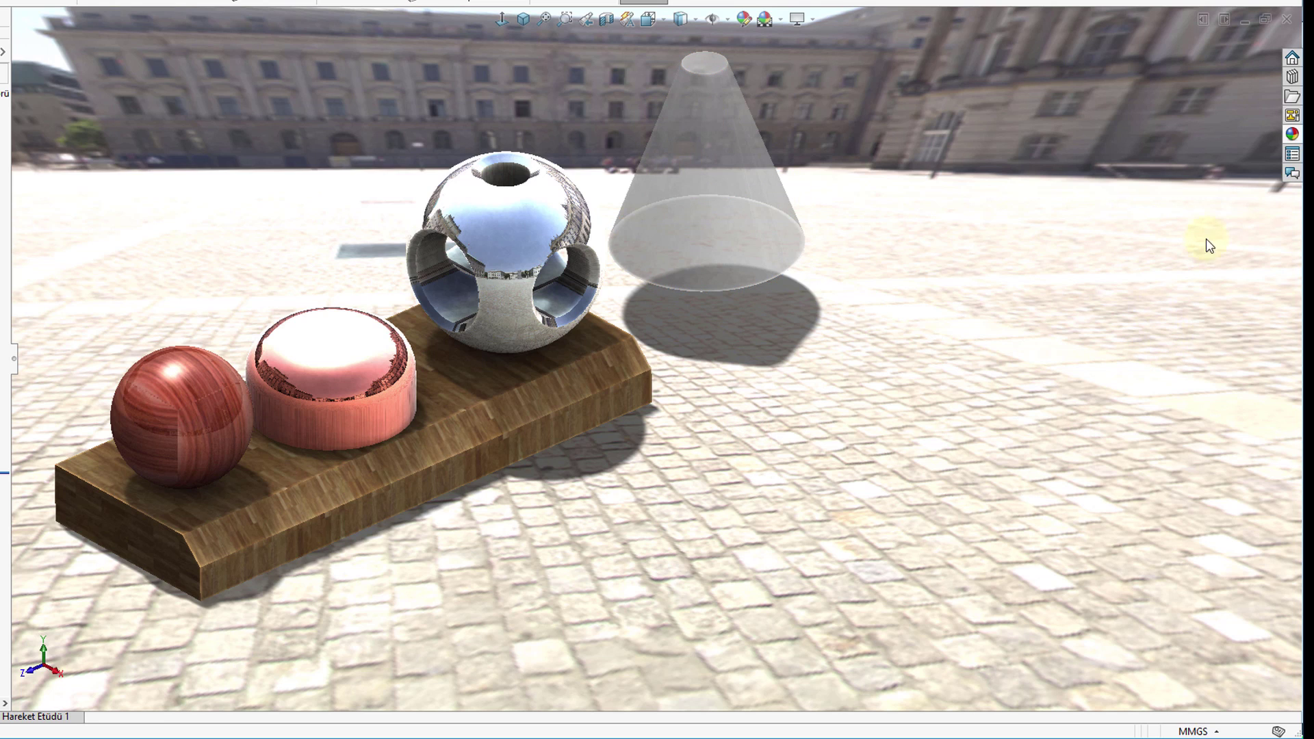
Step: Replace the cone's appearance with green glass
{"action": "left_click", "coordinate": [1292, 134]}
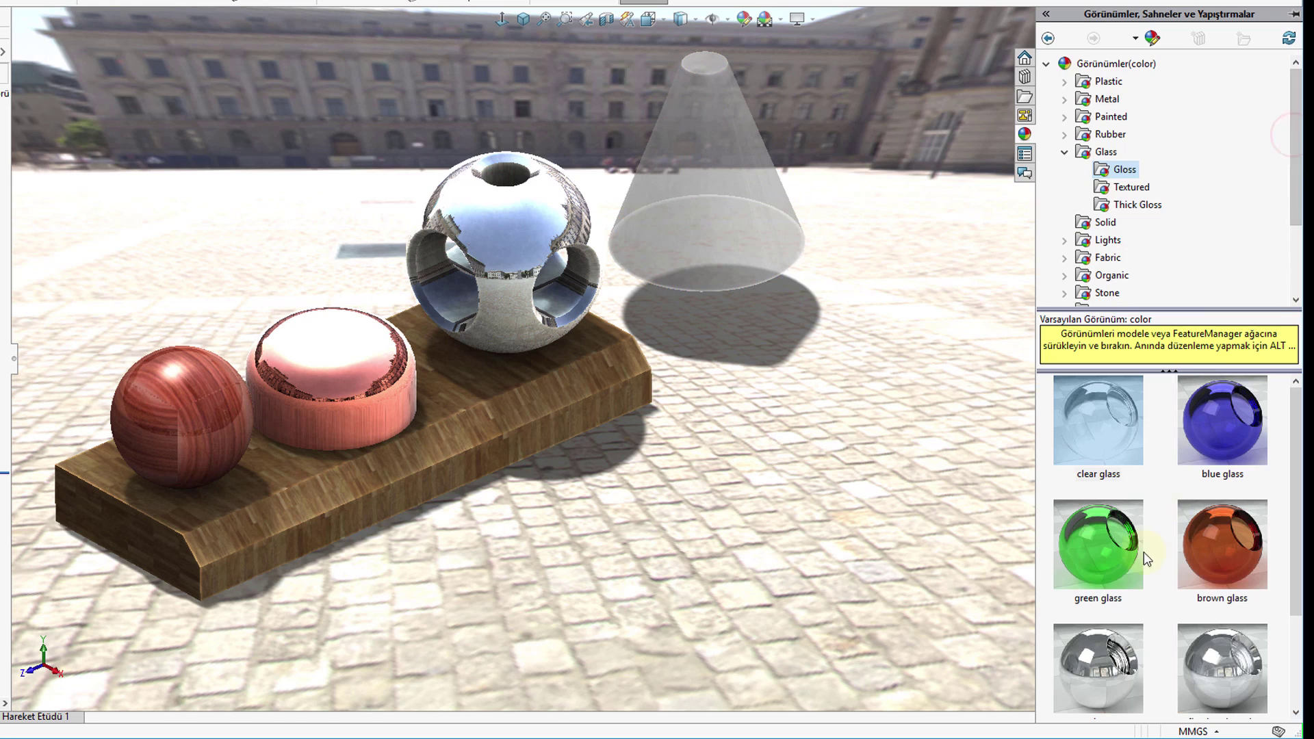
{"action": "left_click_drag", "start_coordinate": [1099, 553], "coordinate": [731, 193]}
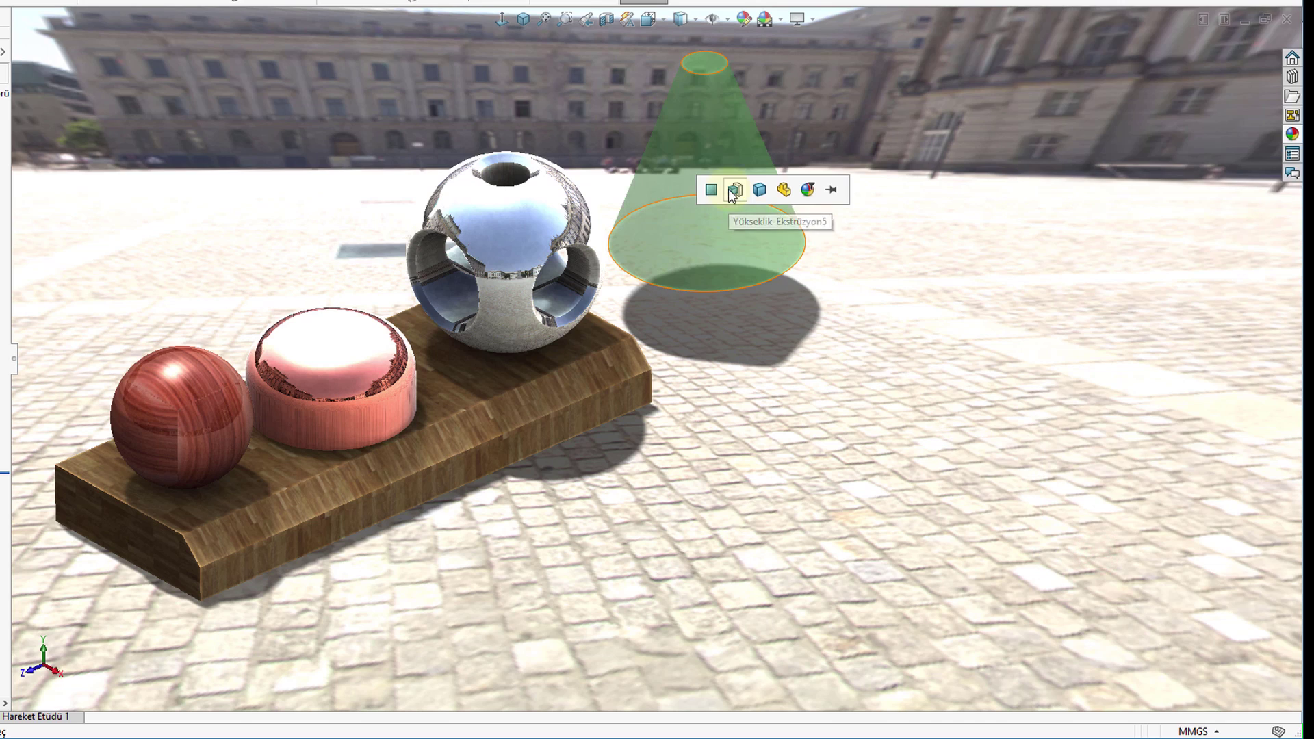
{"action": "left_click", "coordinate": [731, 194]}
{"action": "left_click", "coordinate": [754, 391]}
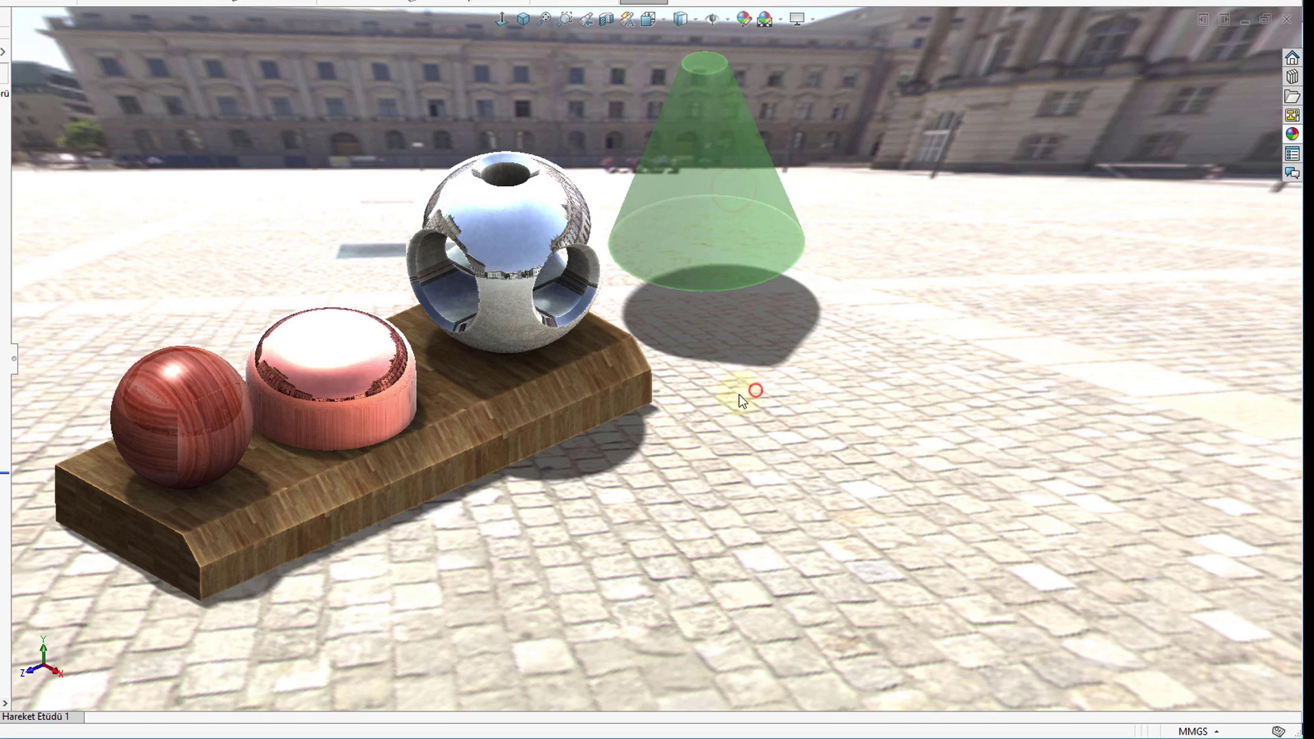
{"action": "scroll", "coordinate": [741, 400], "scroll_direction": "up", "scroll_amount": 3}
{"action": "scroll", "coordinate": [689, 381], "scroll_direction": "down", "scroll_amount": 3}
{"action": "scroll", "coordinate": [602, 367], "scroll_direction": "down", "scroll_amount": 5}
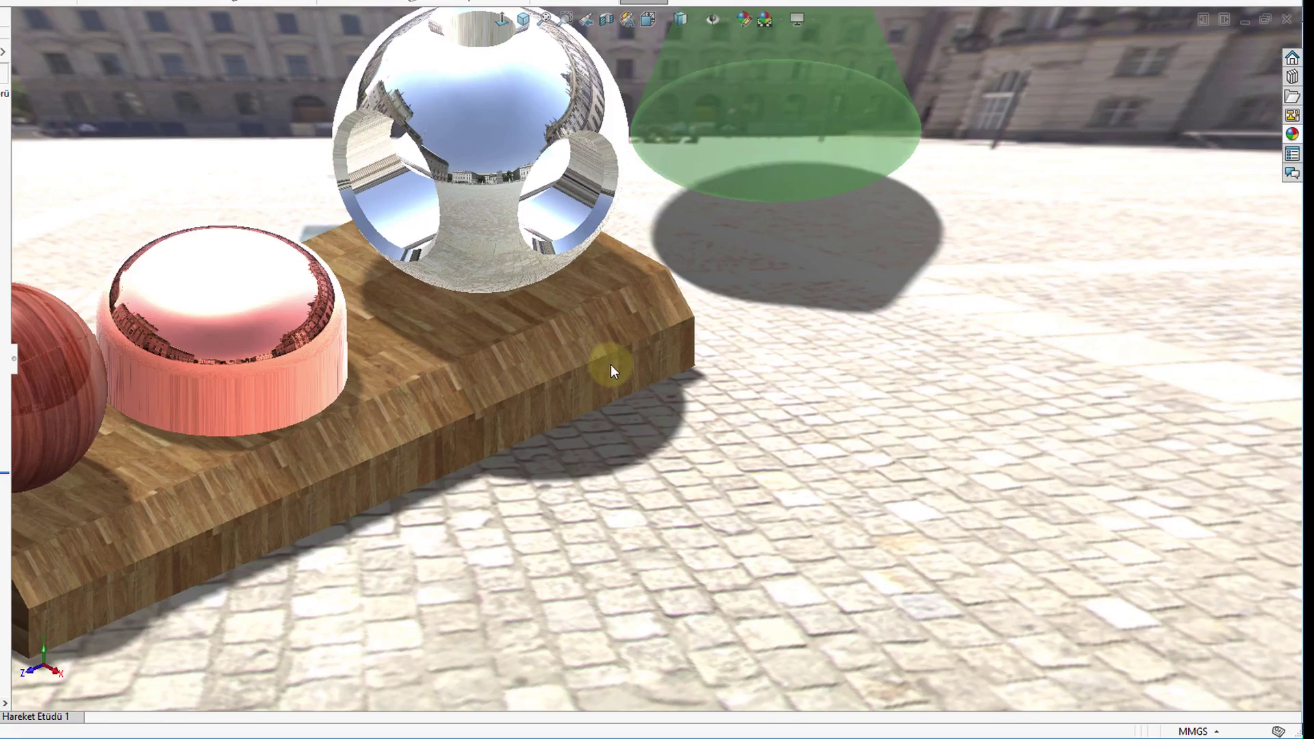
{"action": "scroll", "coordinate": [689, 408], "scroll_direction": "up", "scroll_amount": 3}
{"action": "scroll", "coordinate": [1035, 422], "scroll_direction": "up", "scroll_amount": 3}
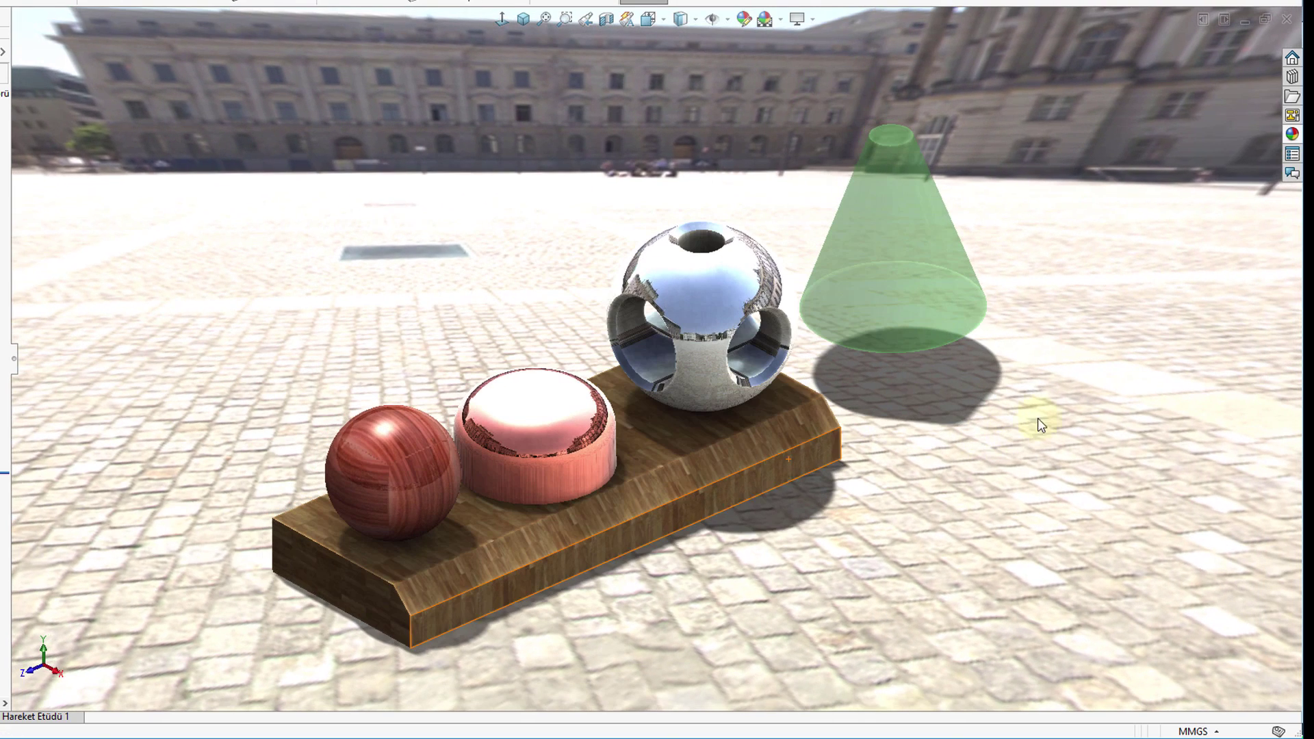
Step: Apply Organic > Water heavy ripple water to the whole cone
{"action": "left_click", "coordinate": [1292, 135]}
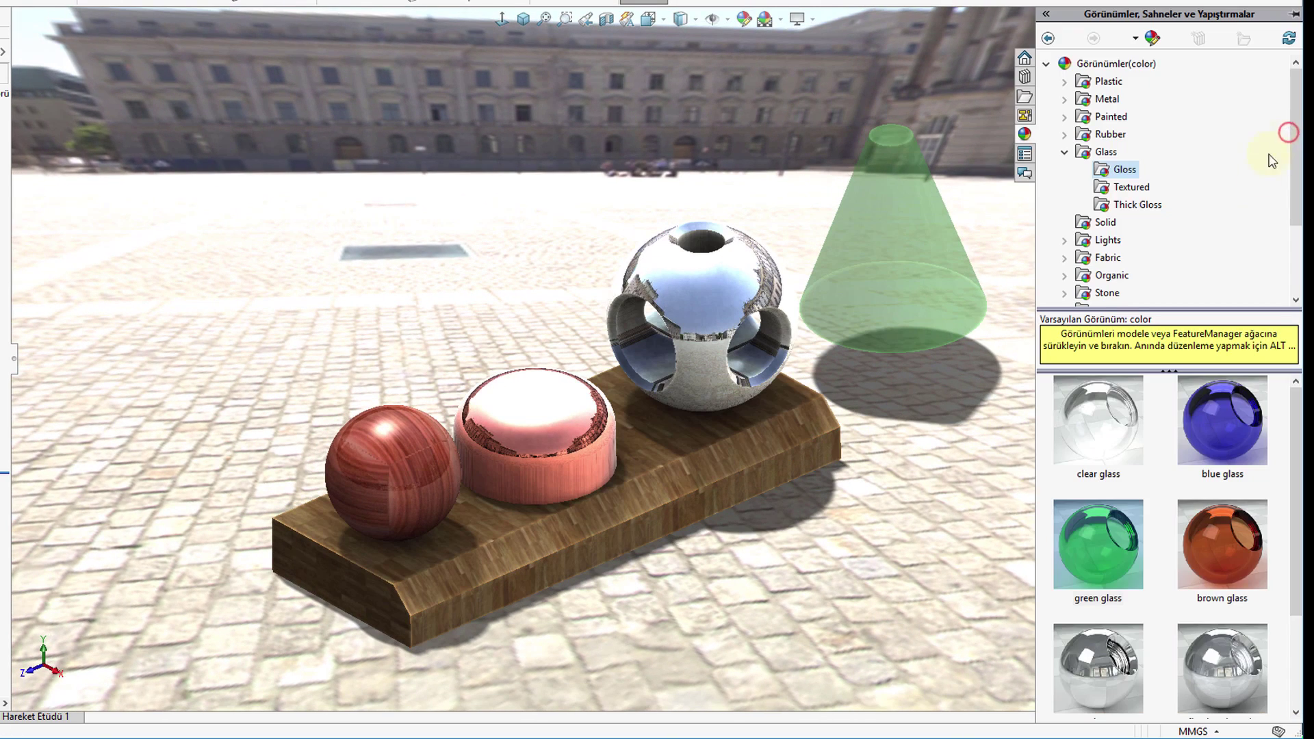
{"action": "left_click", "coordinate": [1066, 152]}
{"action": "left_click", "coordinate": [1064, 222]}
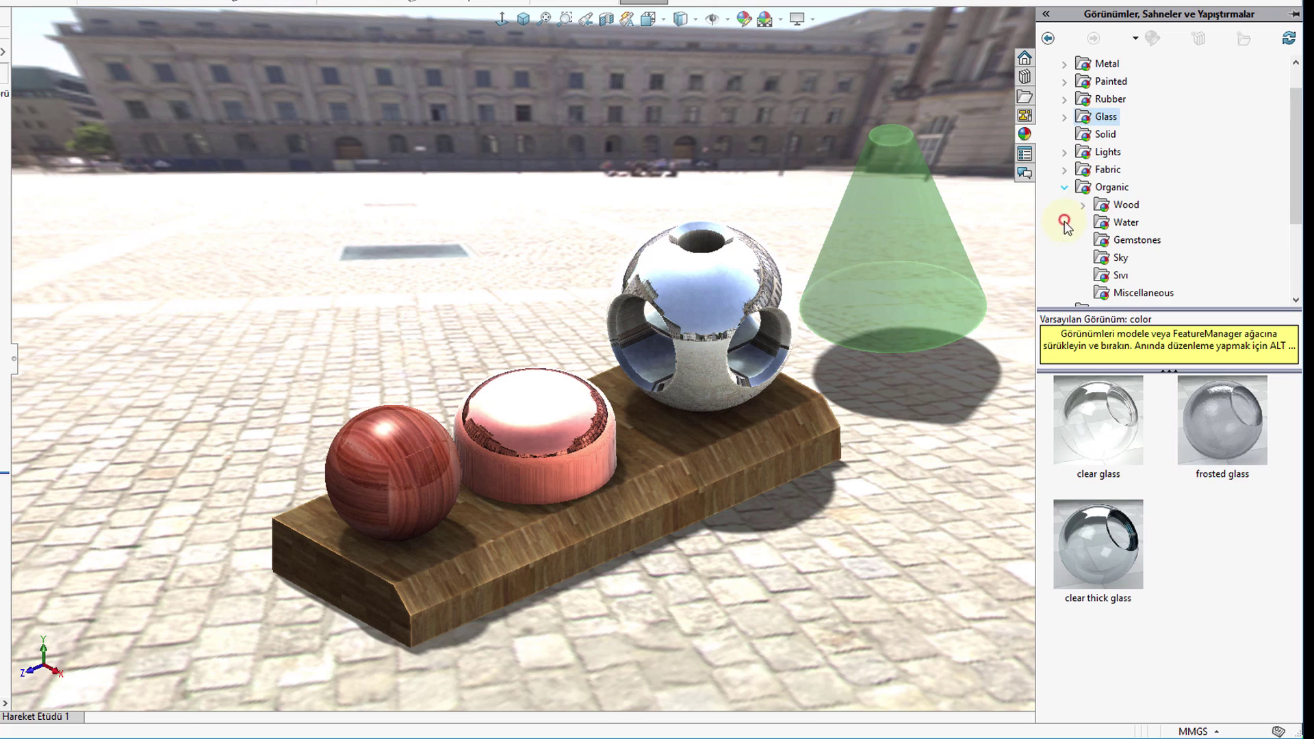
{"action": "left_click", "coordinate": [1099, 224]}
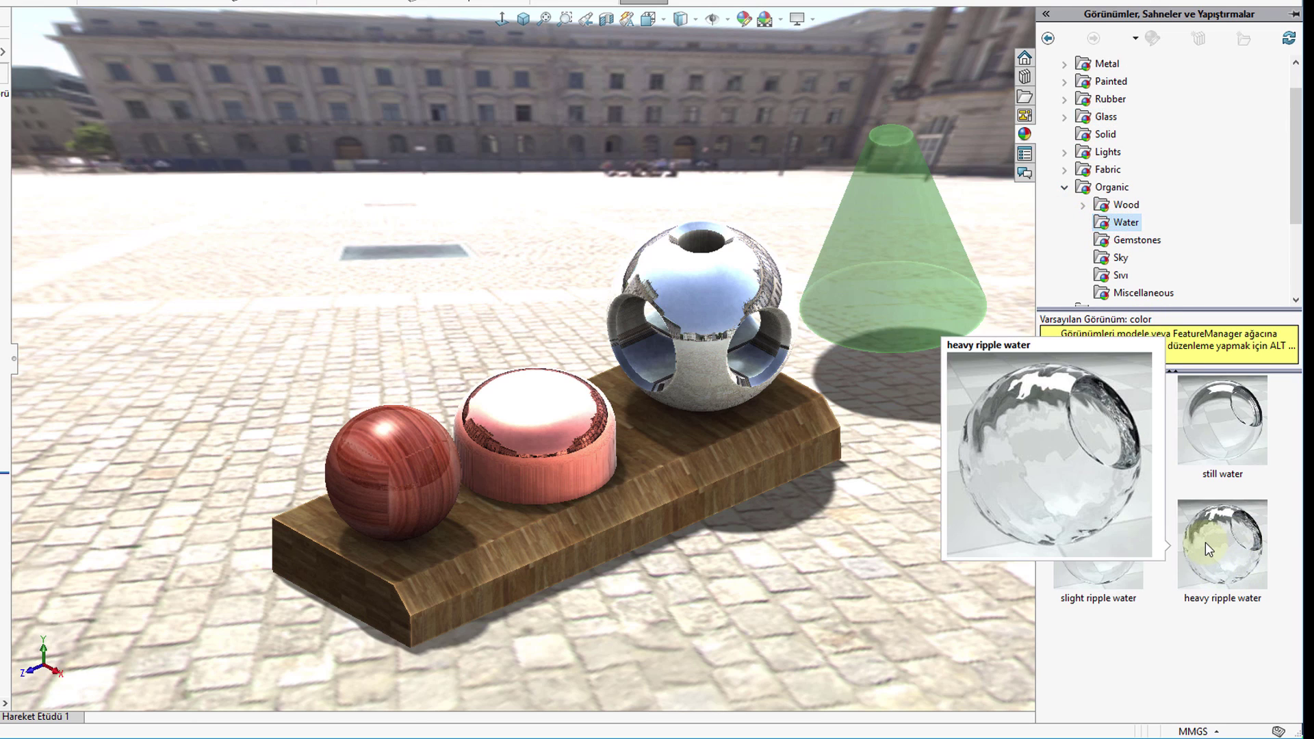
{"action": "left_click_drag", "start_coordinate": [1205, 540], "coordinate": [901, 263]}
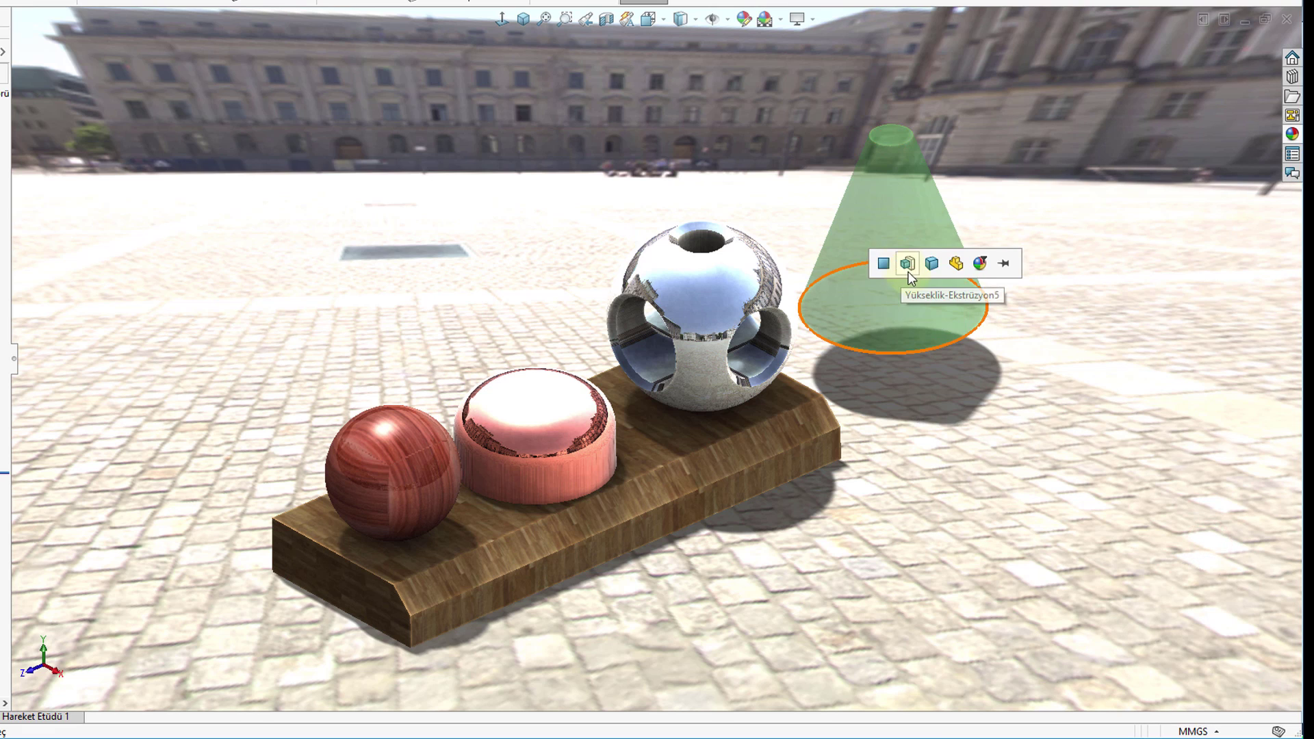
{"action": "left_click", "coordinate": [910, 265]}
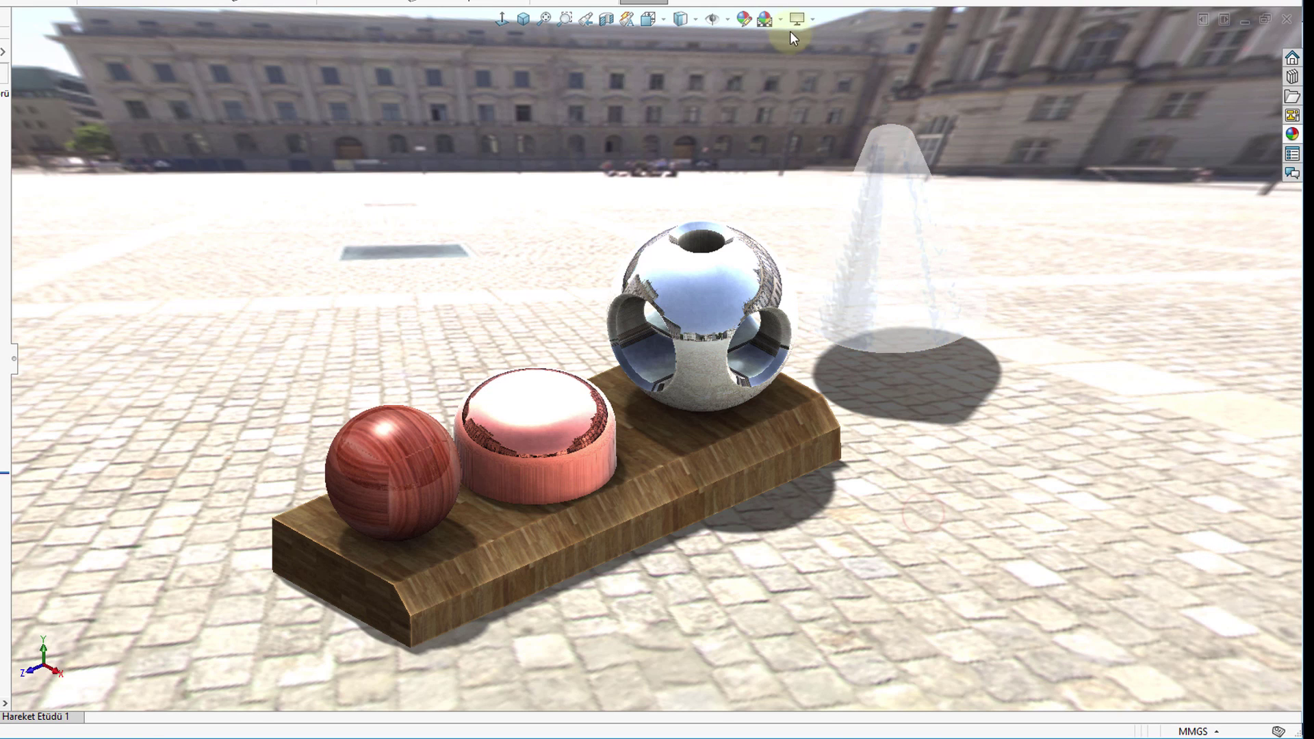
Step: Turn RealView Graphics off to compare, then back on
{"action": "left_click", "coordinate": [812, 20]}
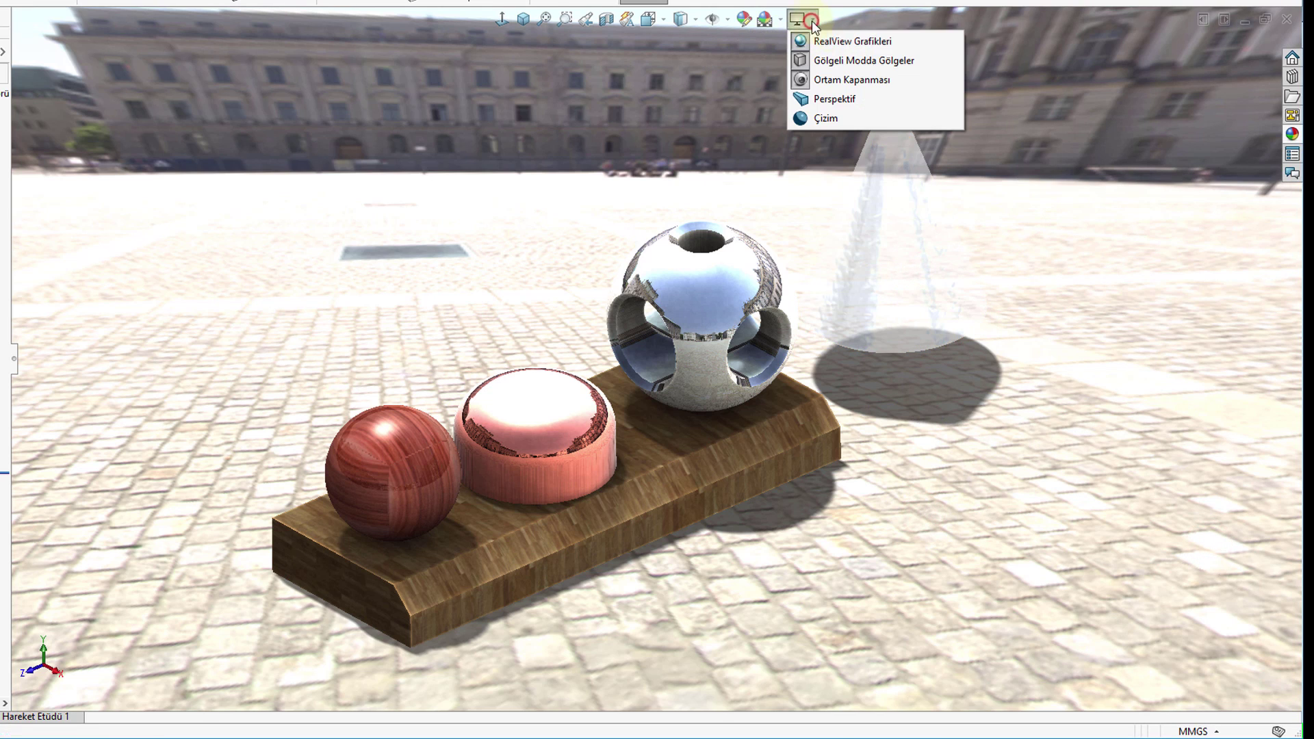
{"action": "left_click", "coordinate": [866, 48]}
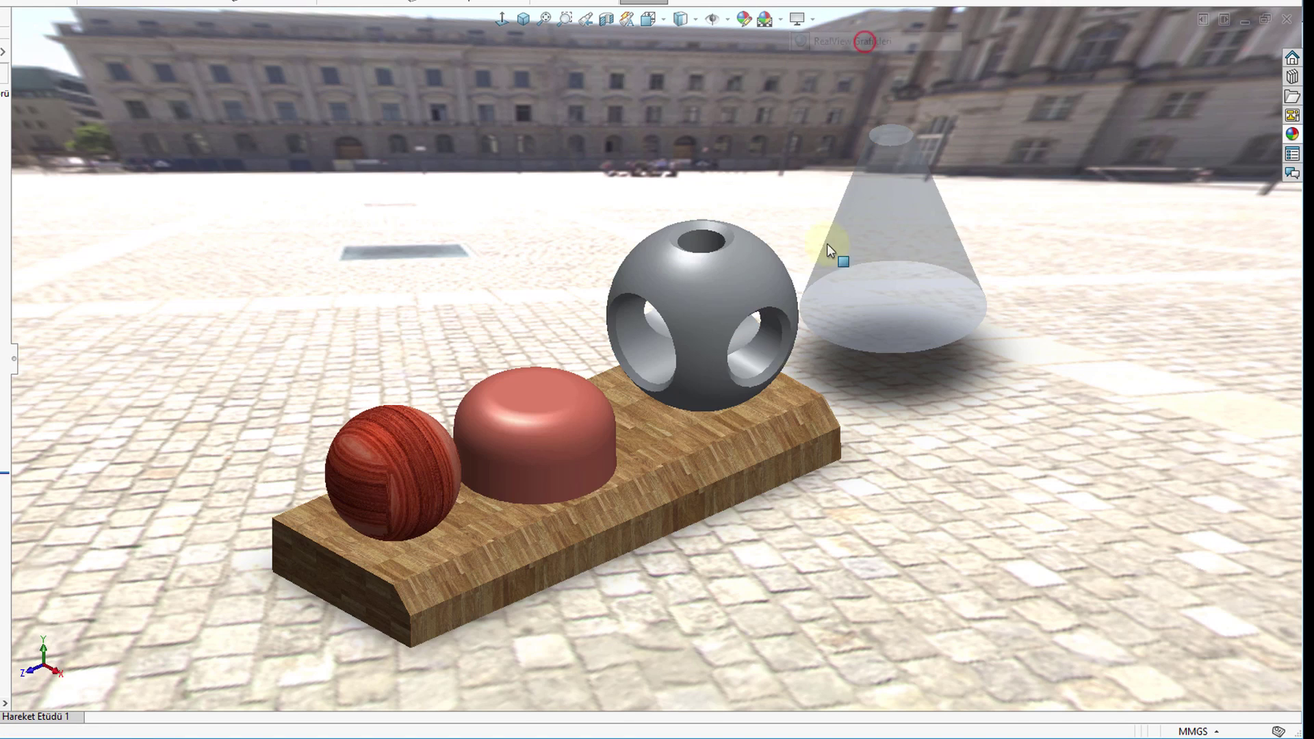
{"action": "scroll", "coordinate": [657, 520], "scroll_direction": "up", "scroll_amount": 3}
{"action": "scroll", "coordinate": [821, 462], "scroll_direction": "down", "scroll_amount": 3}
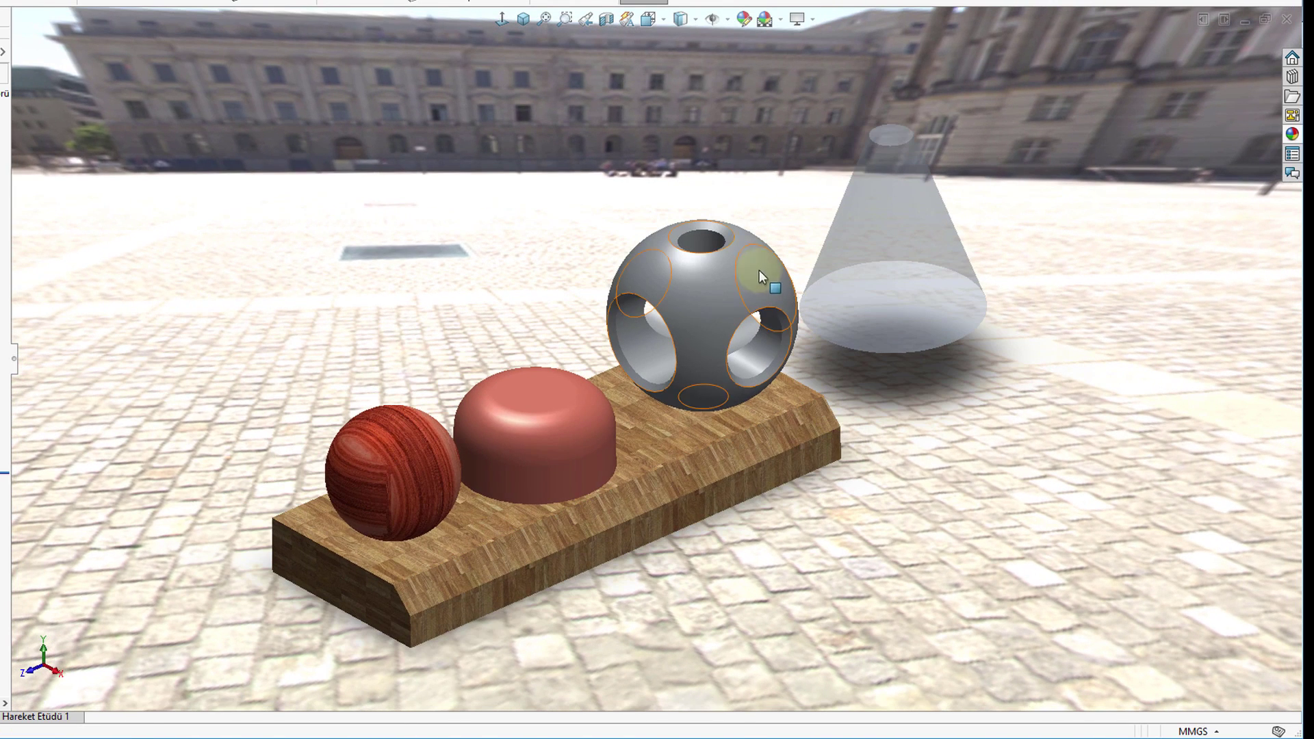
{"action": "left_click", "coordinate": [814, 21]}
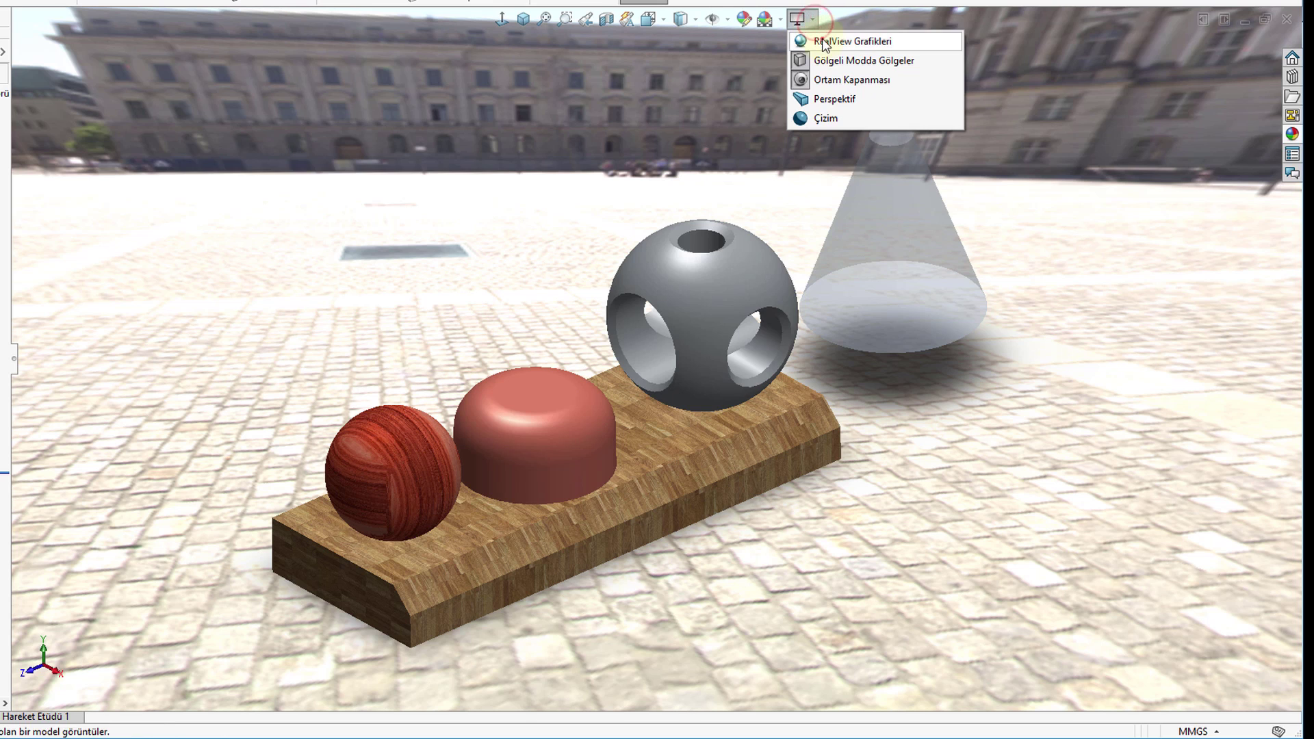
{"action": "left_click", "coordinate": [822, 39]}
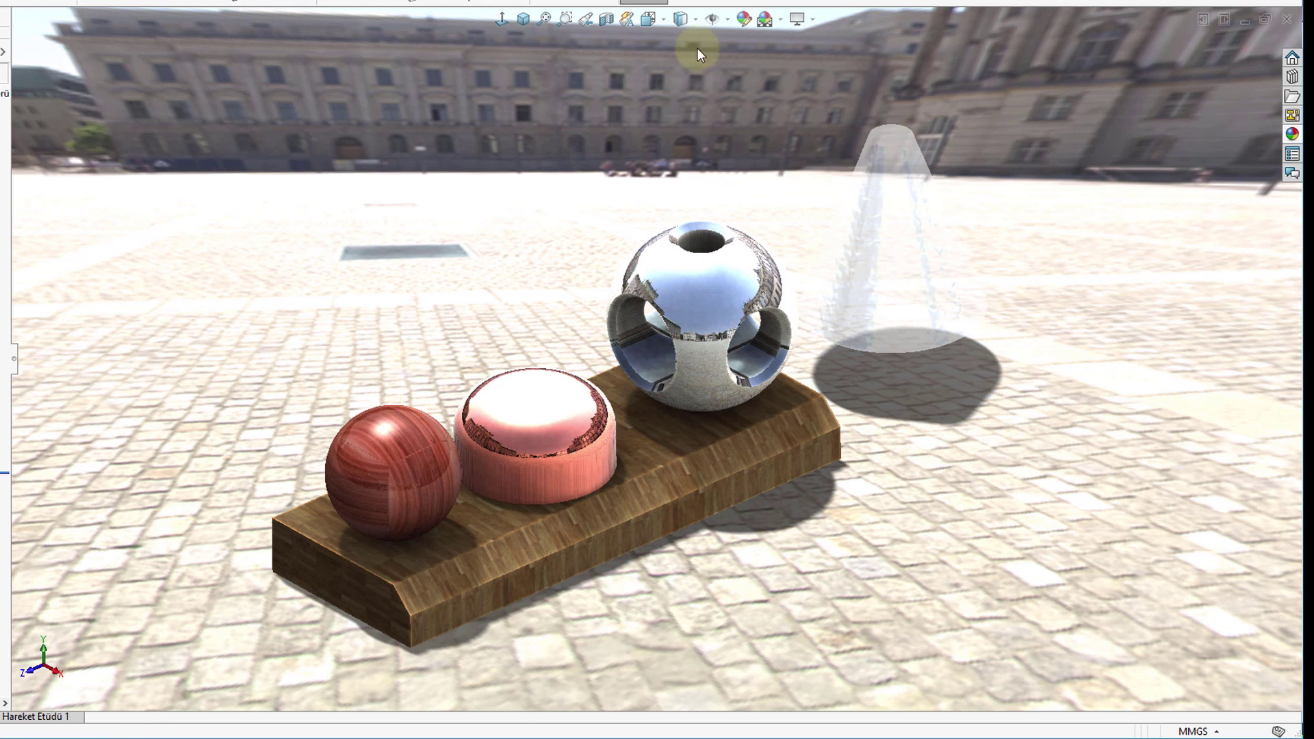
Step: Apply the Şehir 5 Arka Plan scene and return to Isometric view
{"action": "left_click", "coordinate": [779, 21]}
{"action": "left_click", "coordinate": [842, 157]}
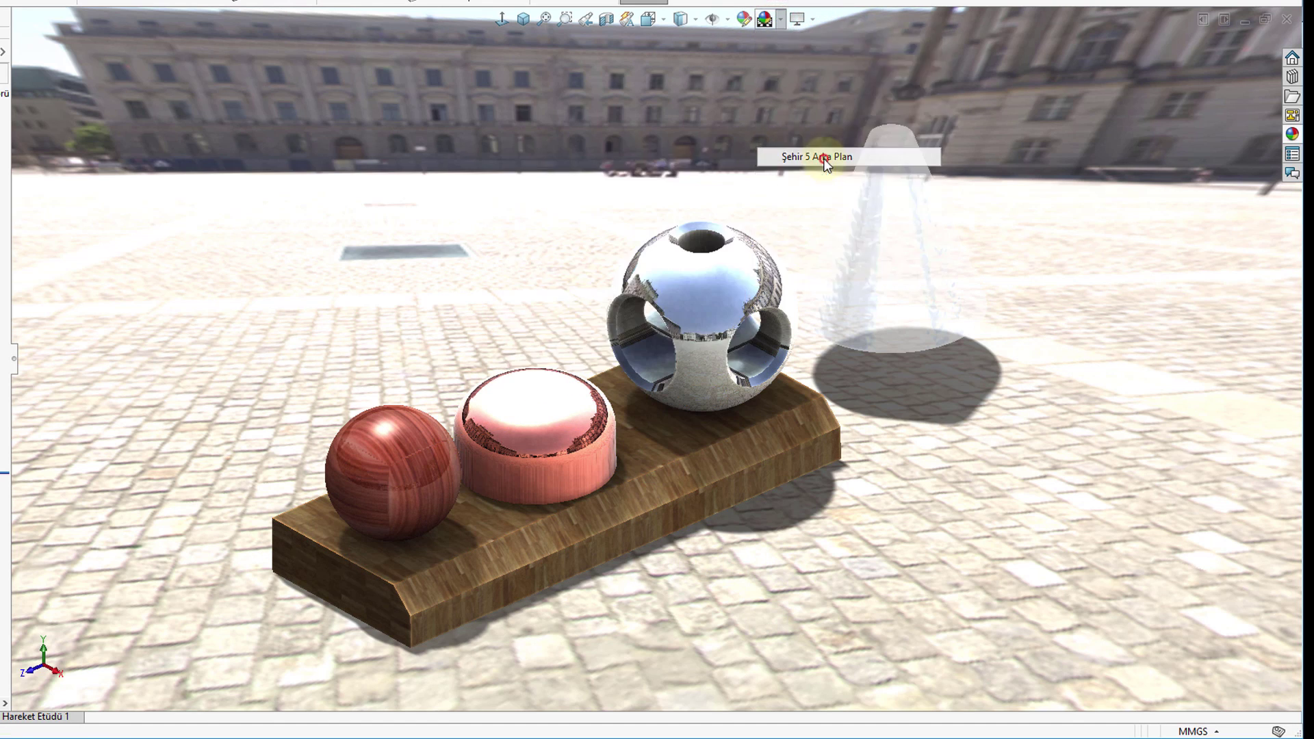
{"action": "scroll", "coordinate": [1017, 416], "scroll_direction": "down", "scroll_amount": 3}
{"action": "scroll", "coordinate": [331, 316], "scroll_direction": "up", "scroll_amount": 3}
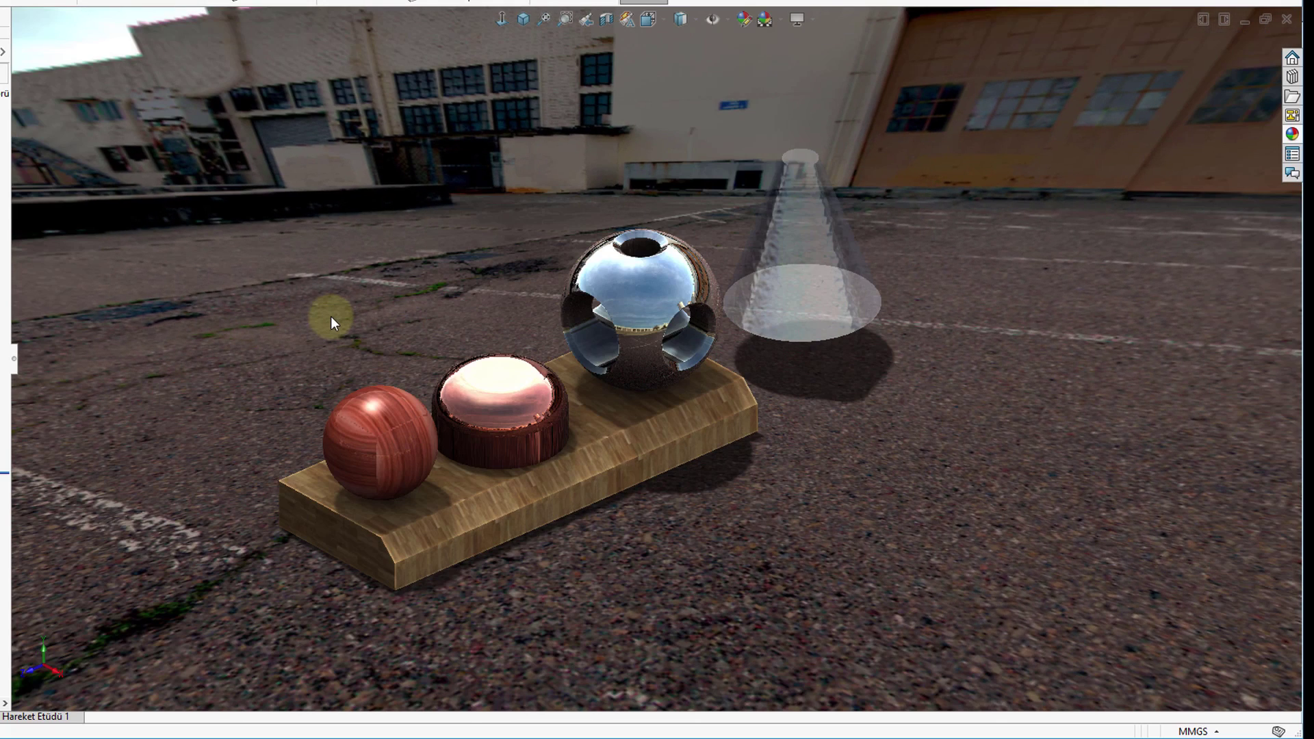
{"action": "scroll", "coordinate": [794, 432], "scroll_direction": "down", "scroll_amount": 3}
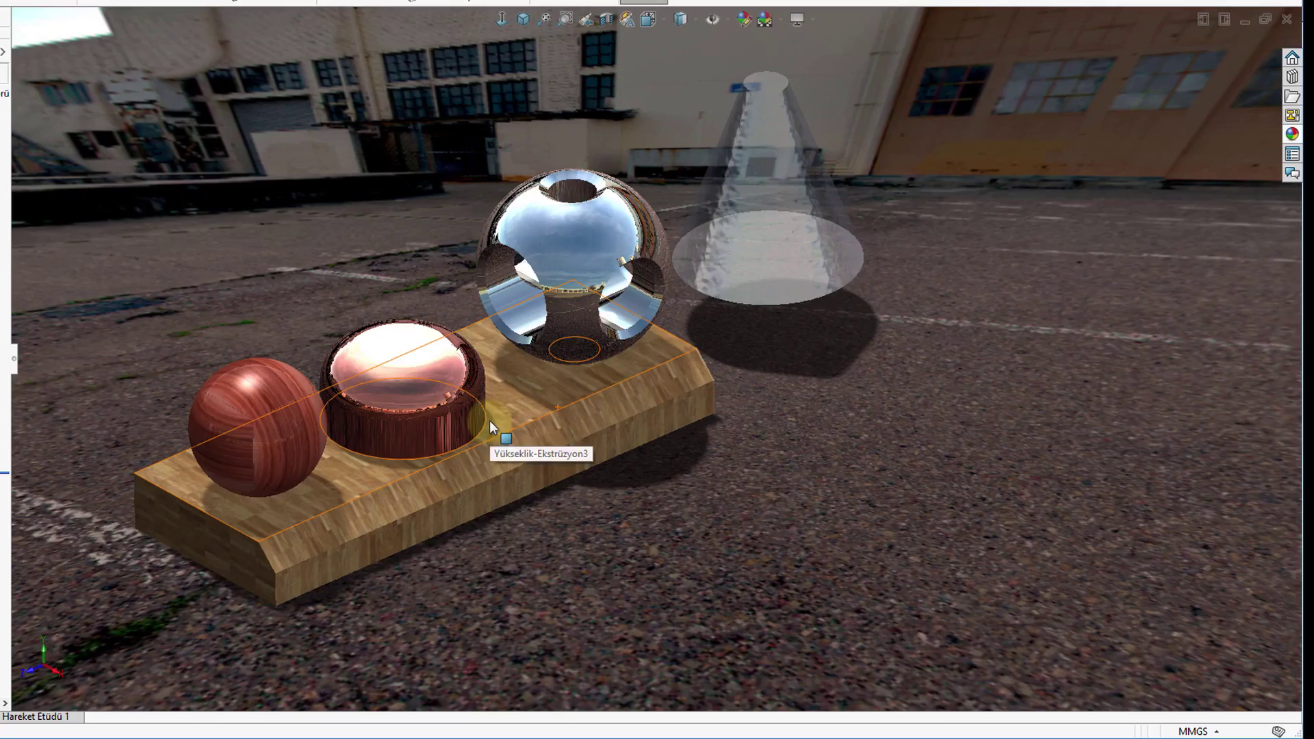
{"action": "mouse_move", "coordinate": [490, 420]}
{"action": "middle_mouse_down"}
{"action": "mouse_move", "coordinate": [588, 432]}
{"action": "mouse_move", "coordinate": [400, 283]}
{"action": "mouse_move", "coordinate": [226, 366]}
{"action": "mouse_move", "coordinate": [219, 434]}
{"action": "middle_mouse_up"}
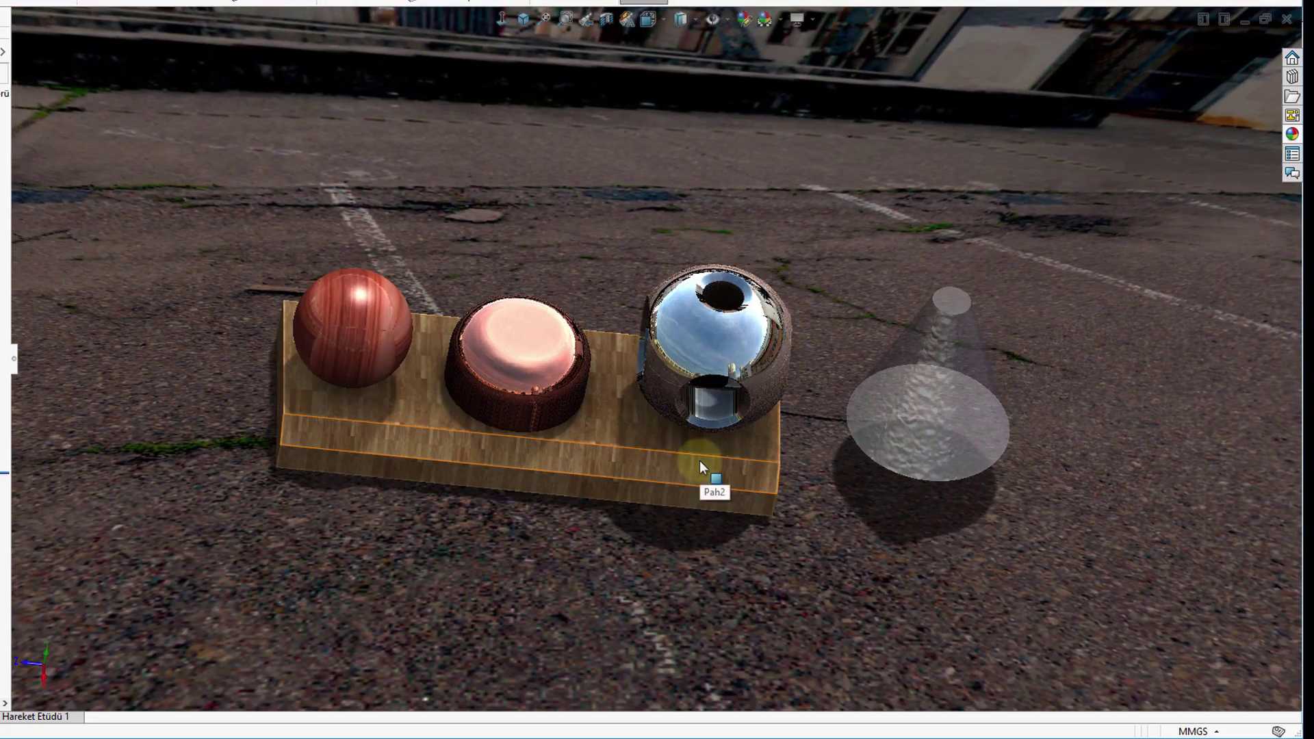
{"action": "left_click", "coordinate": [523, 20]}
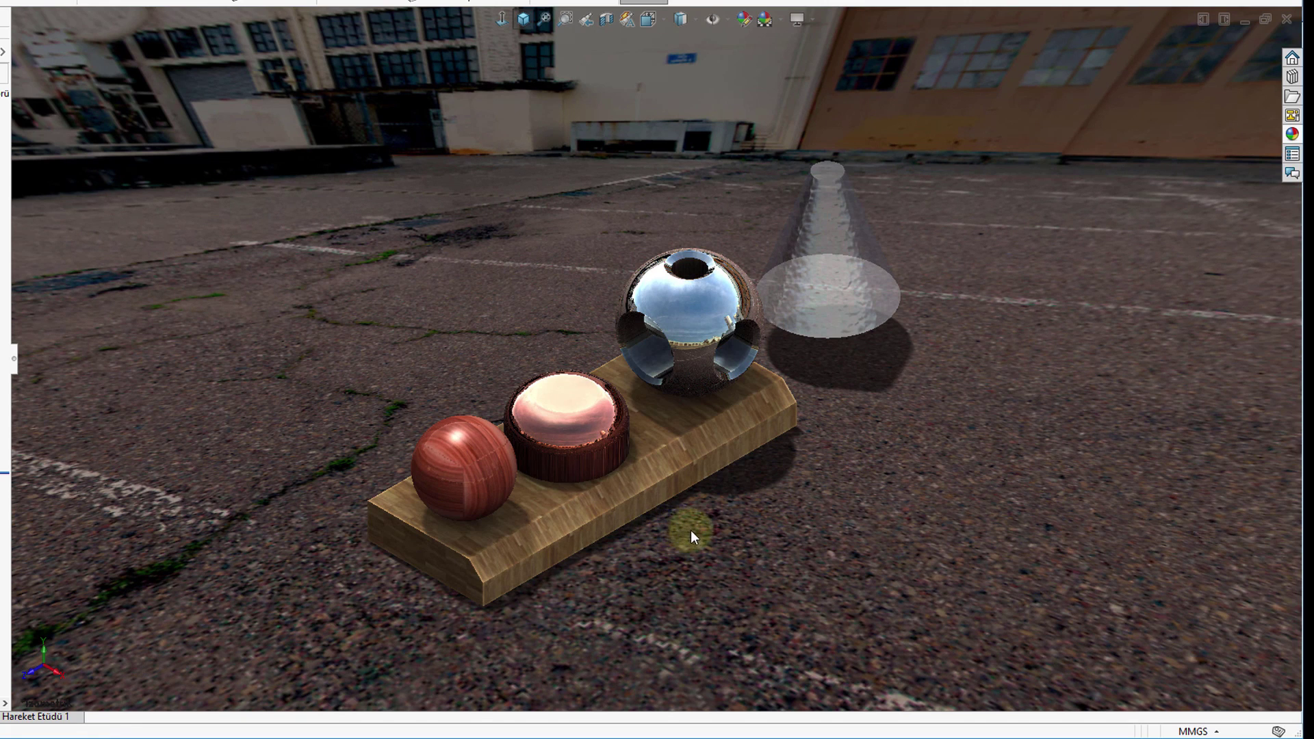
Step: Compare plain shading with RealView again, leaving RealView Graphics on
{"action": "left_click", "coordinate": [801, 19]}
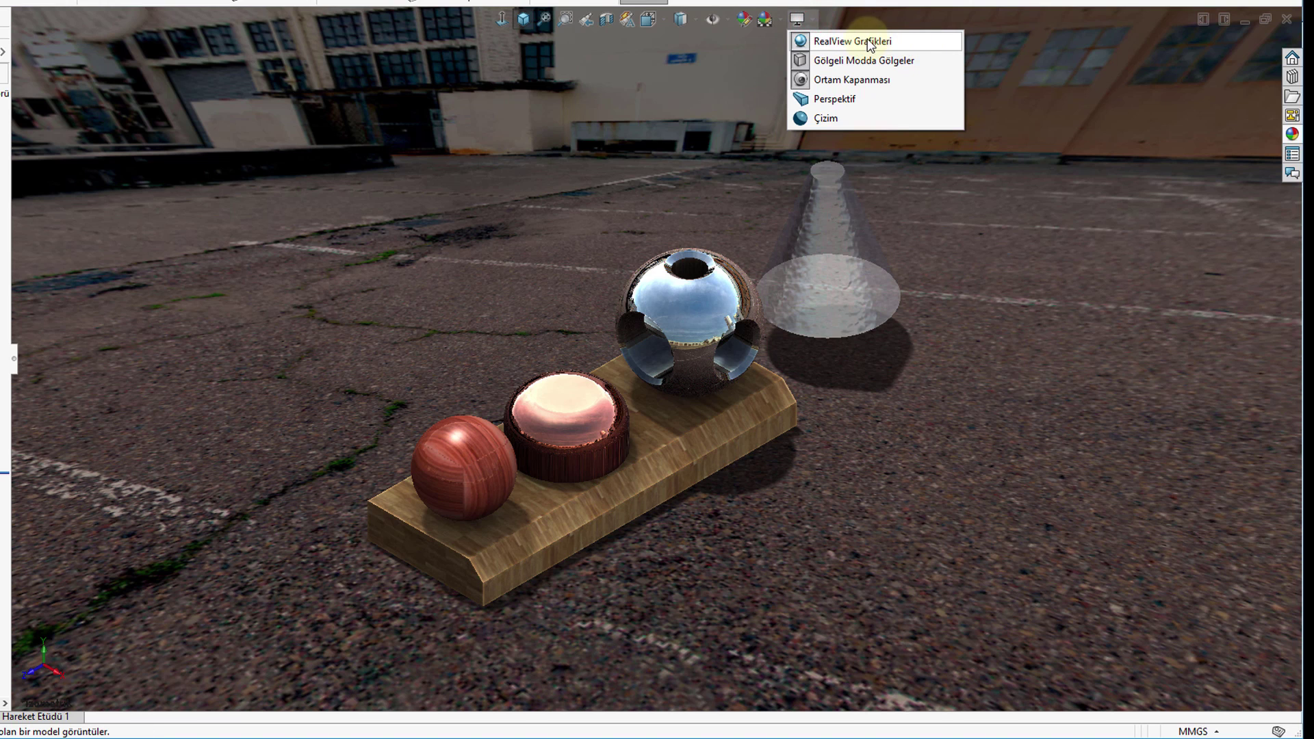
{"action": "left_click", "coordinate": [870, 41]}
{"action": "left_click", "coordinate": [812, 19]}
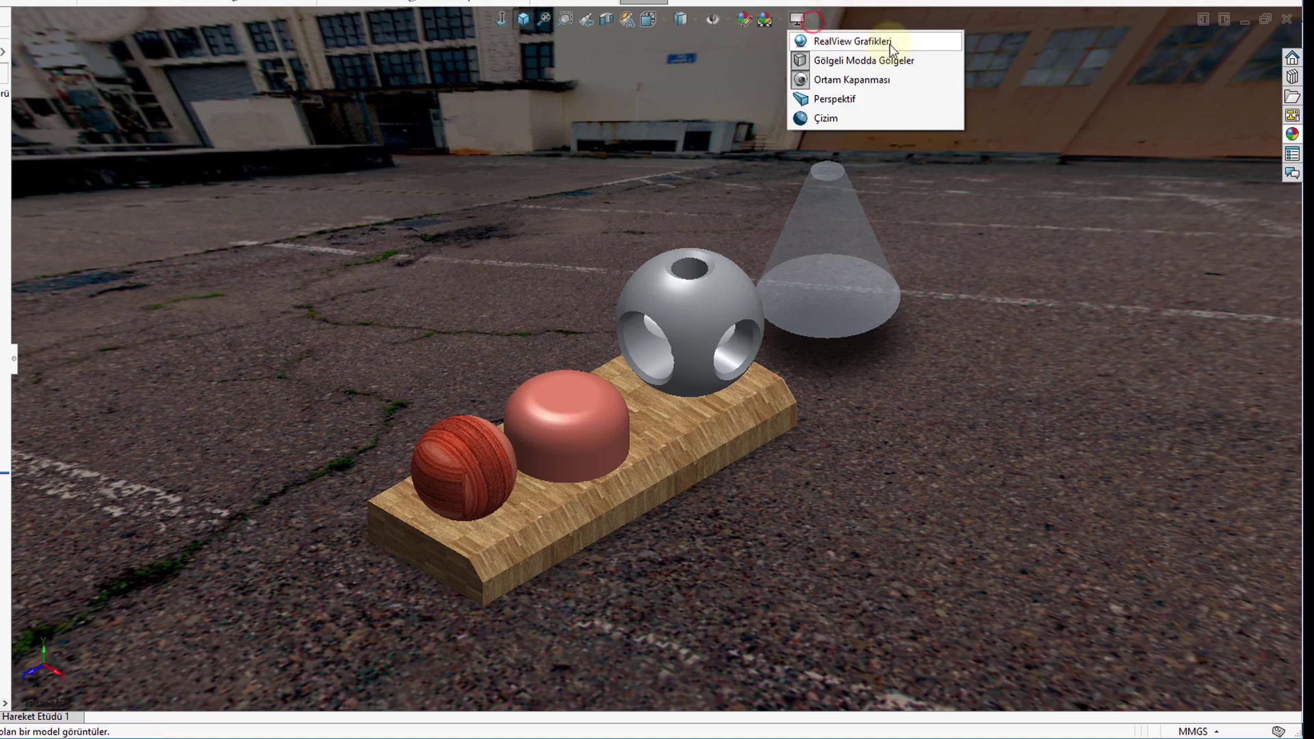
{"action": "left_click", "coordinate": [869, 41]}
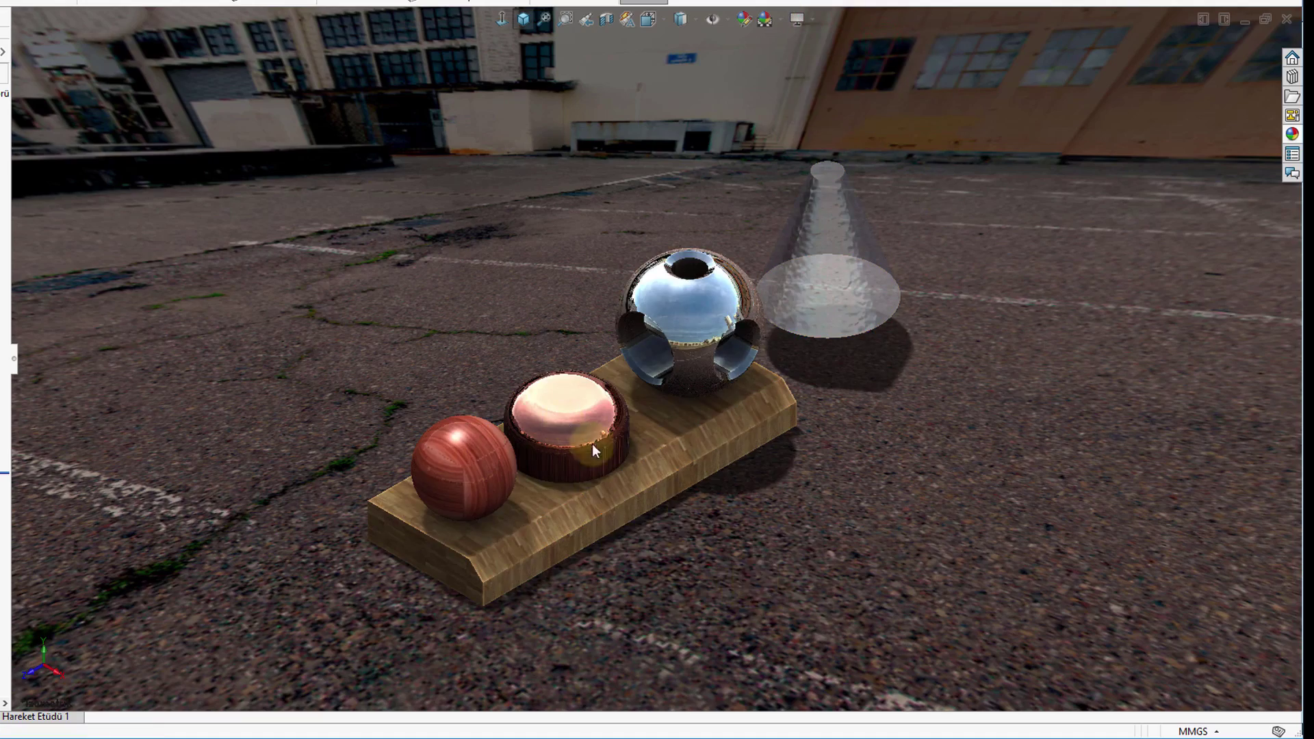